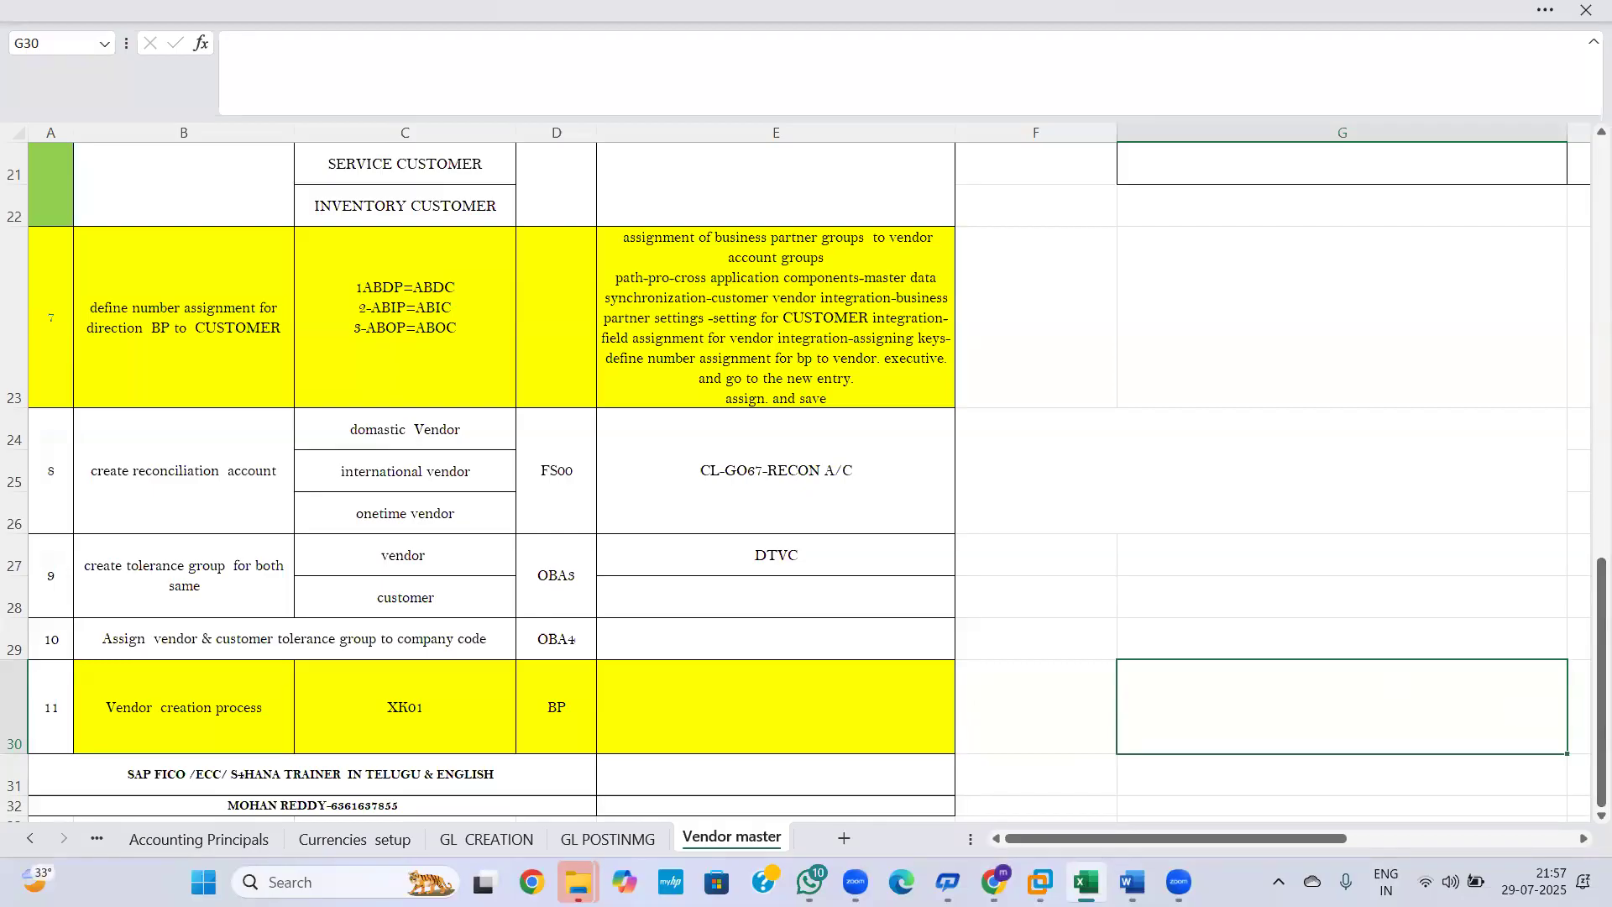
pyautogui.click(1533, 882)
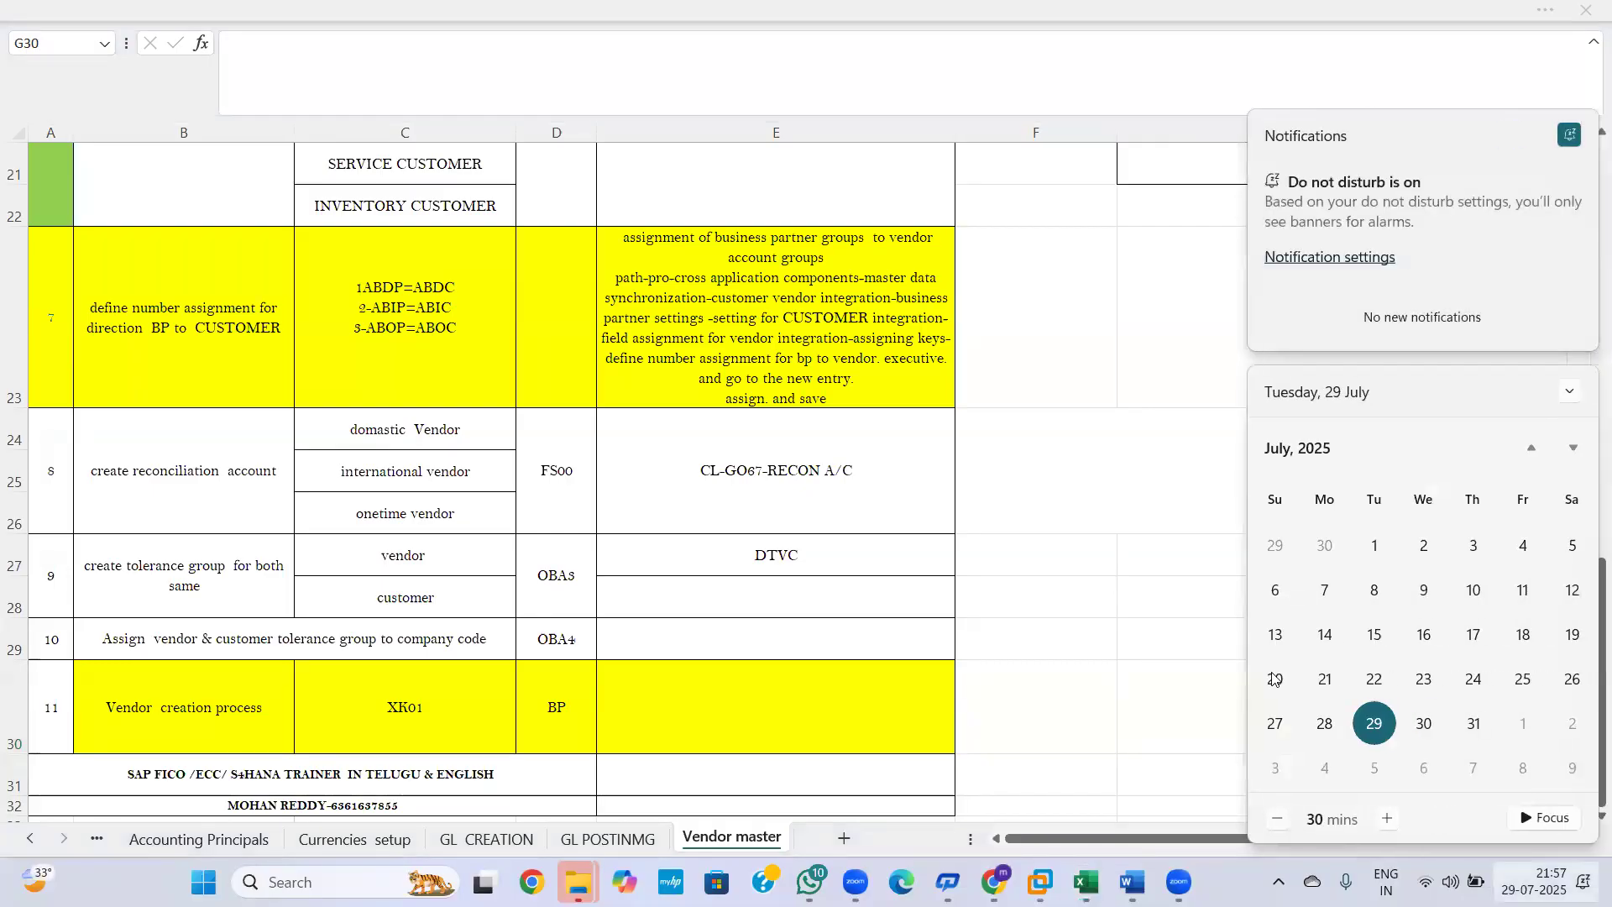
pyautogui.click(1153, 600)
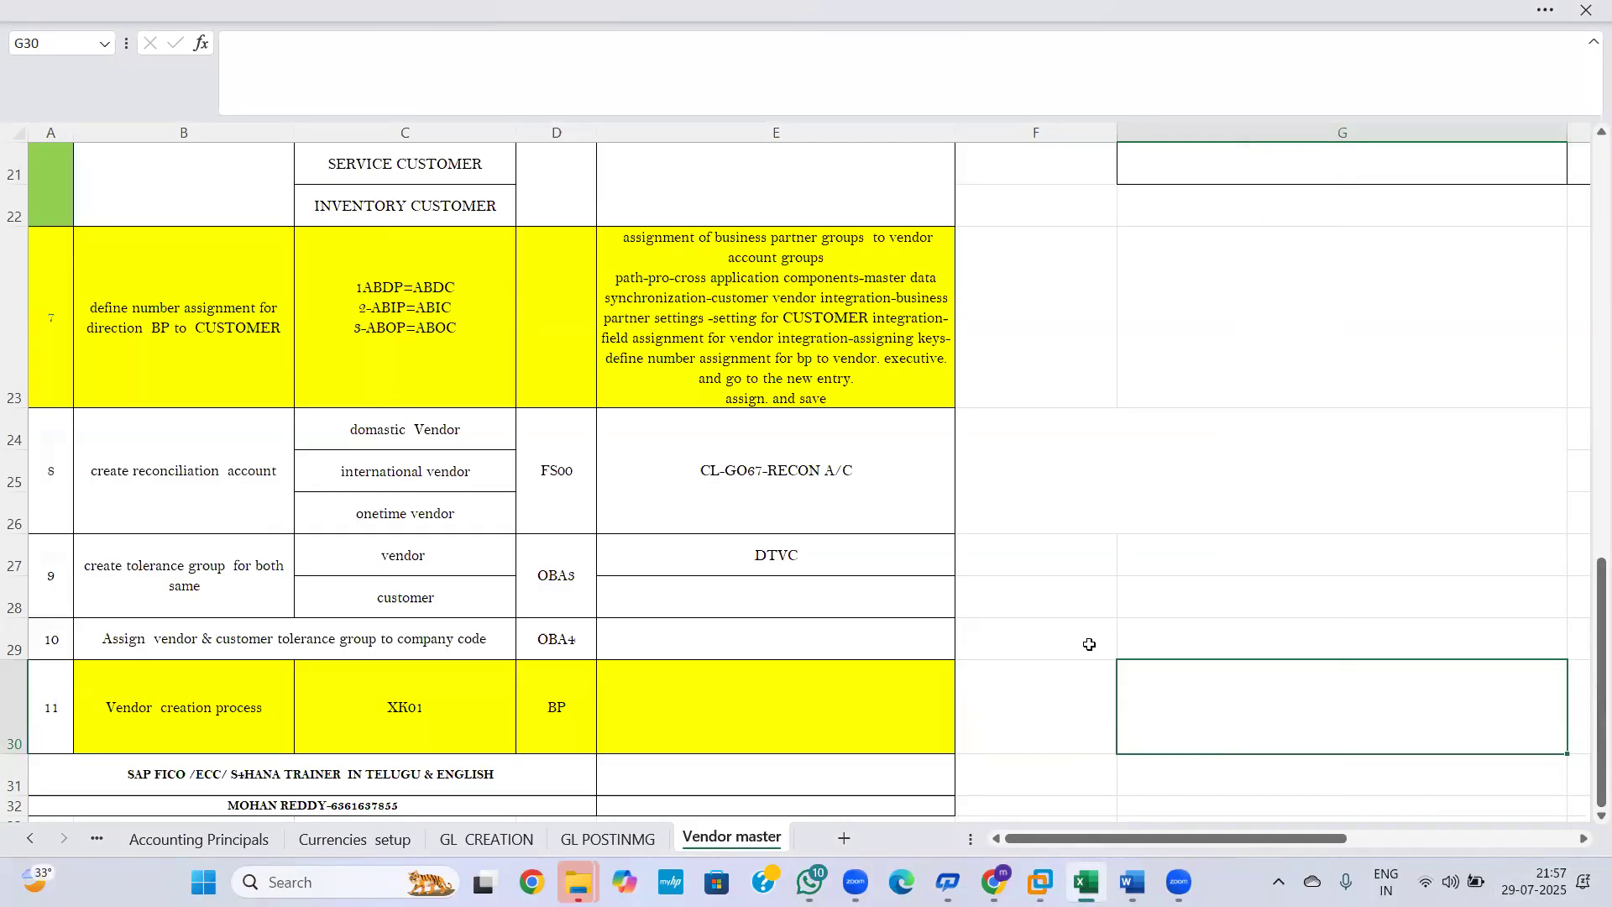
pyautogui.click(993, 882)
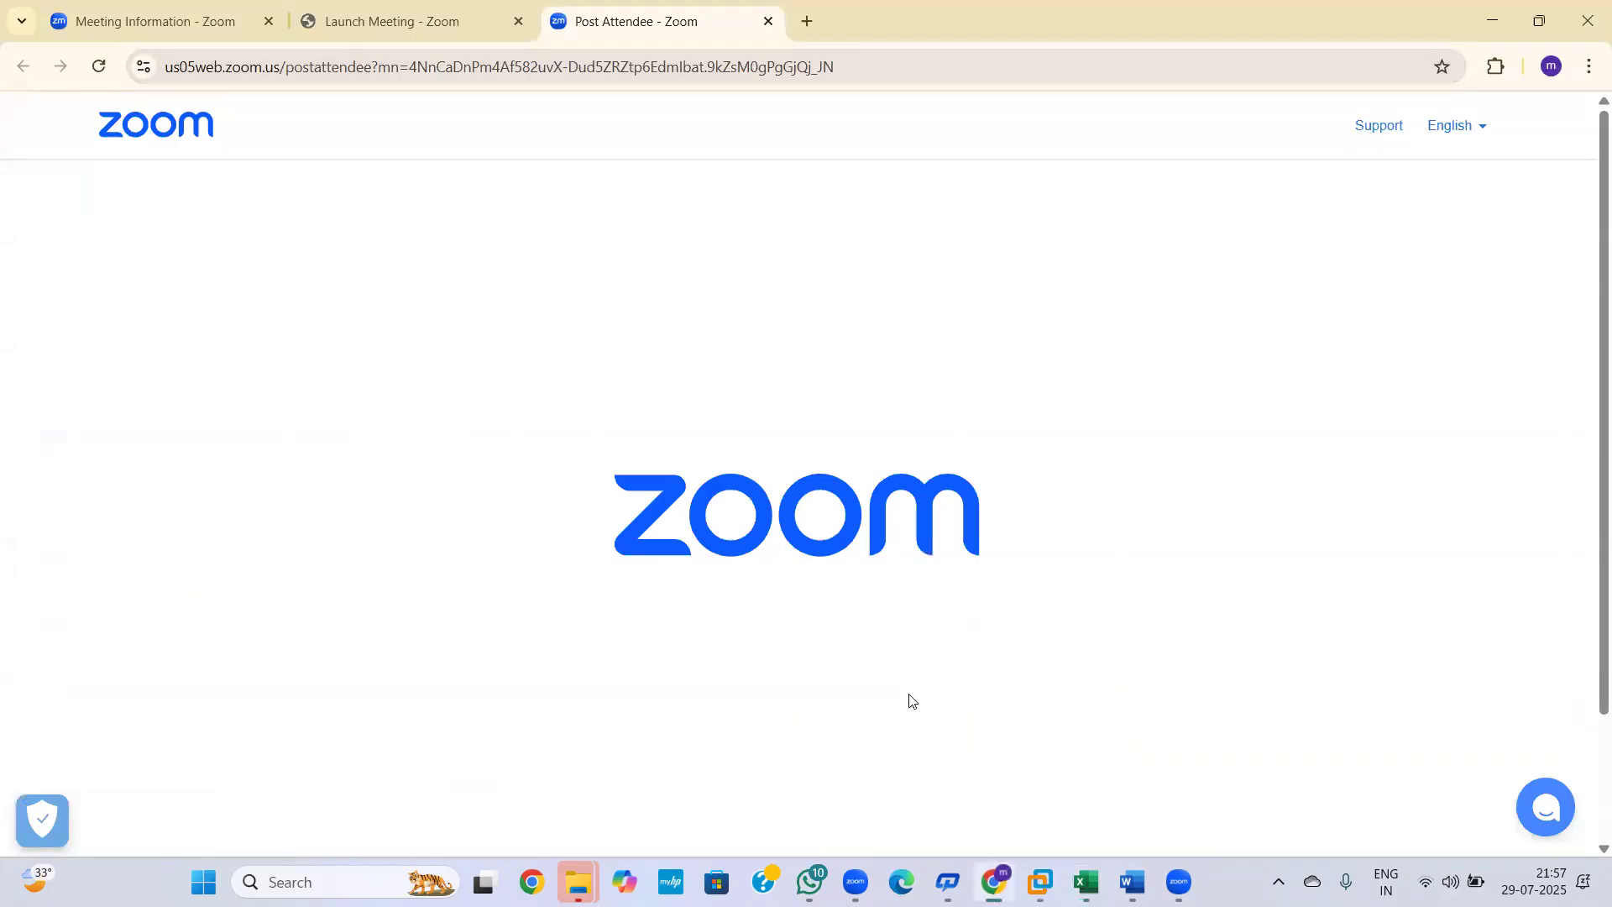
pyautogui.click(151, 12)
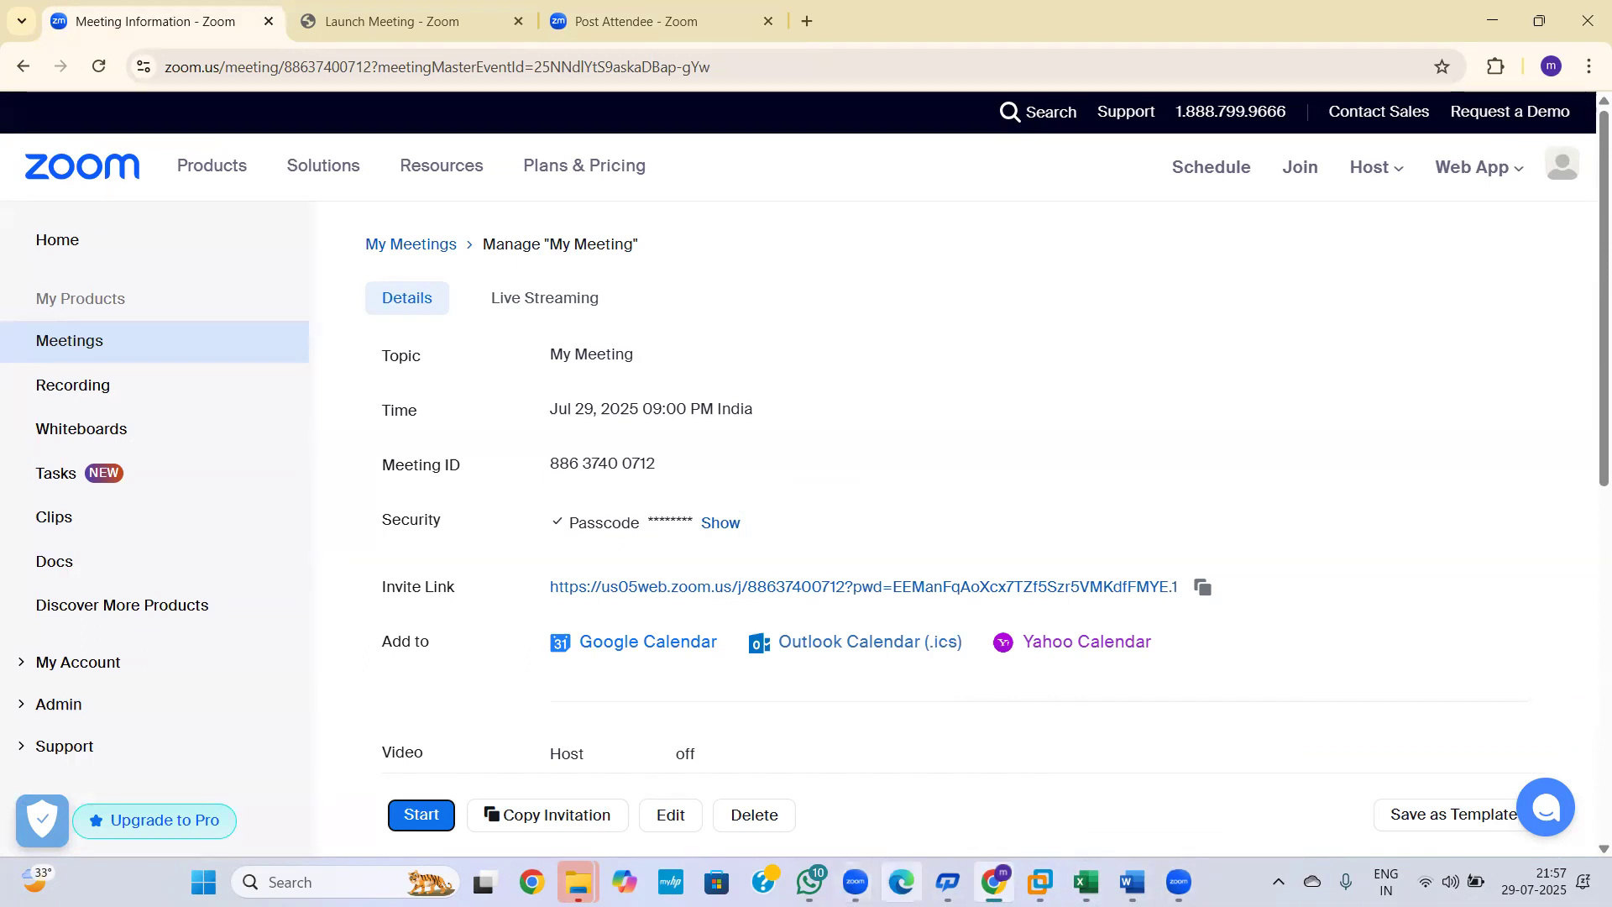
pyautogui.moveTo(856, 881)
pyautogui.click(994, 782)
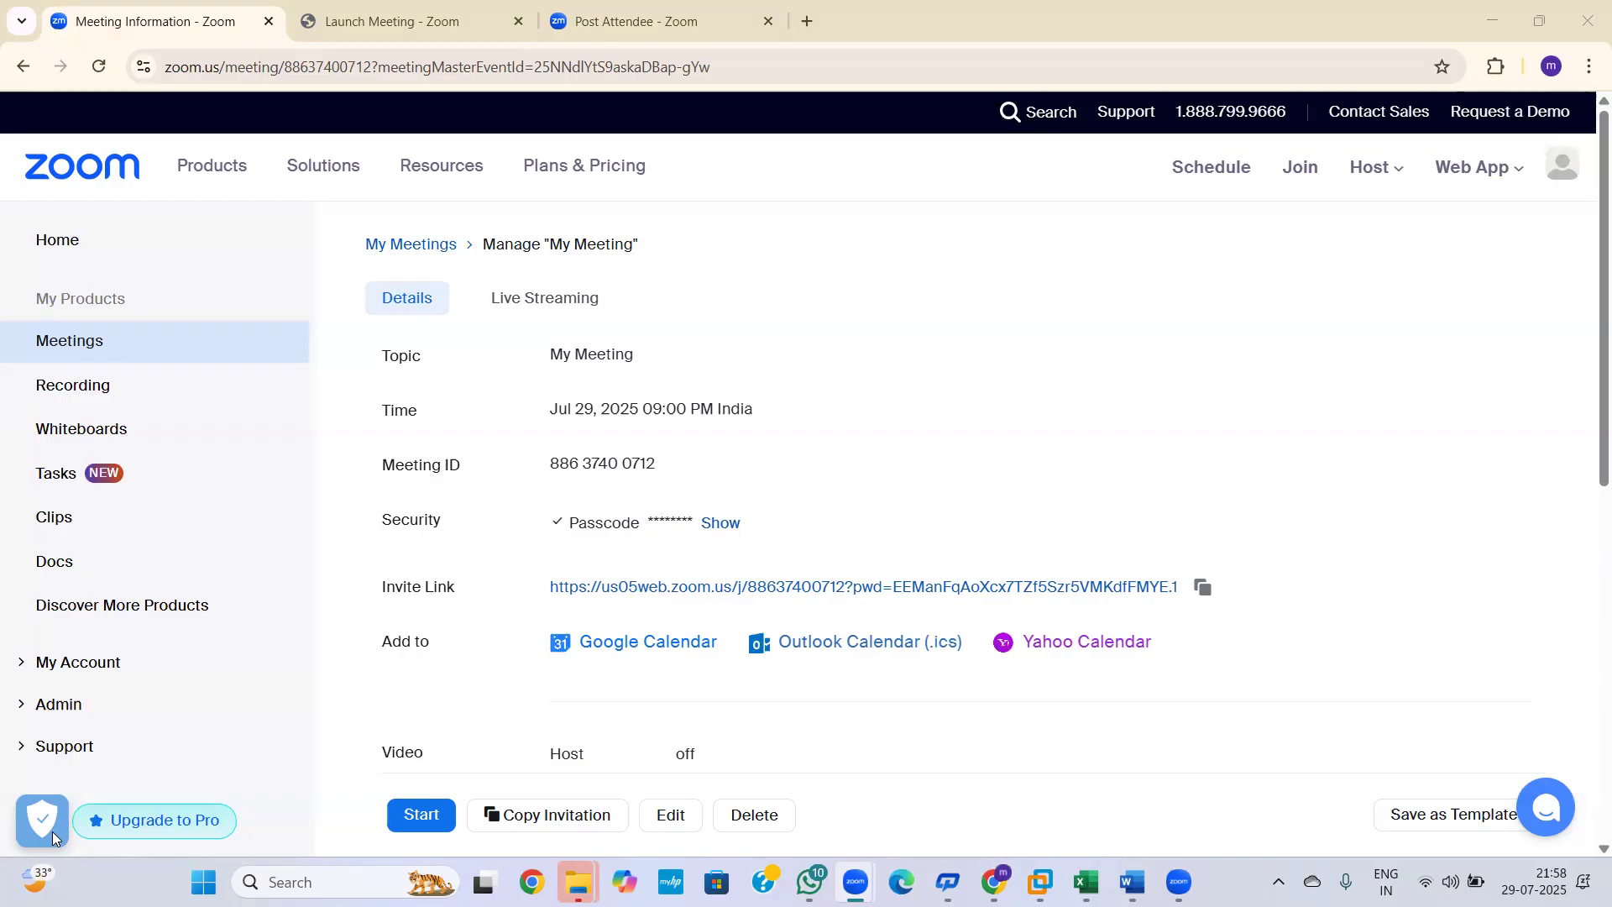
# Switch to the SAP session in VMware Workstation and run transaction FS00
pyautogui.click(1039, 881)
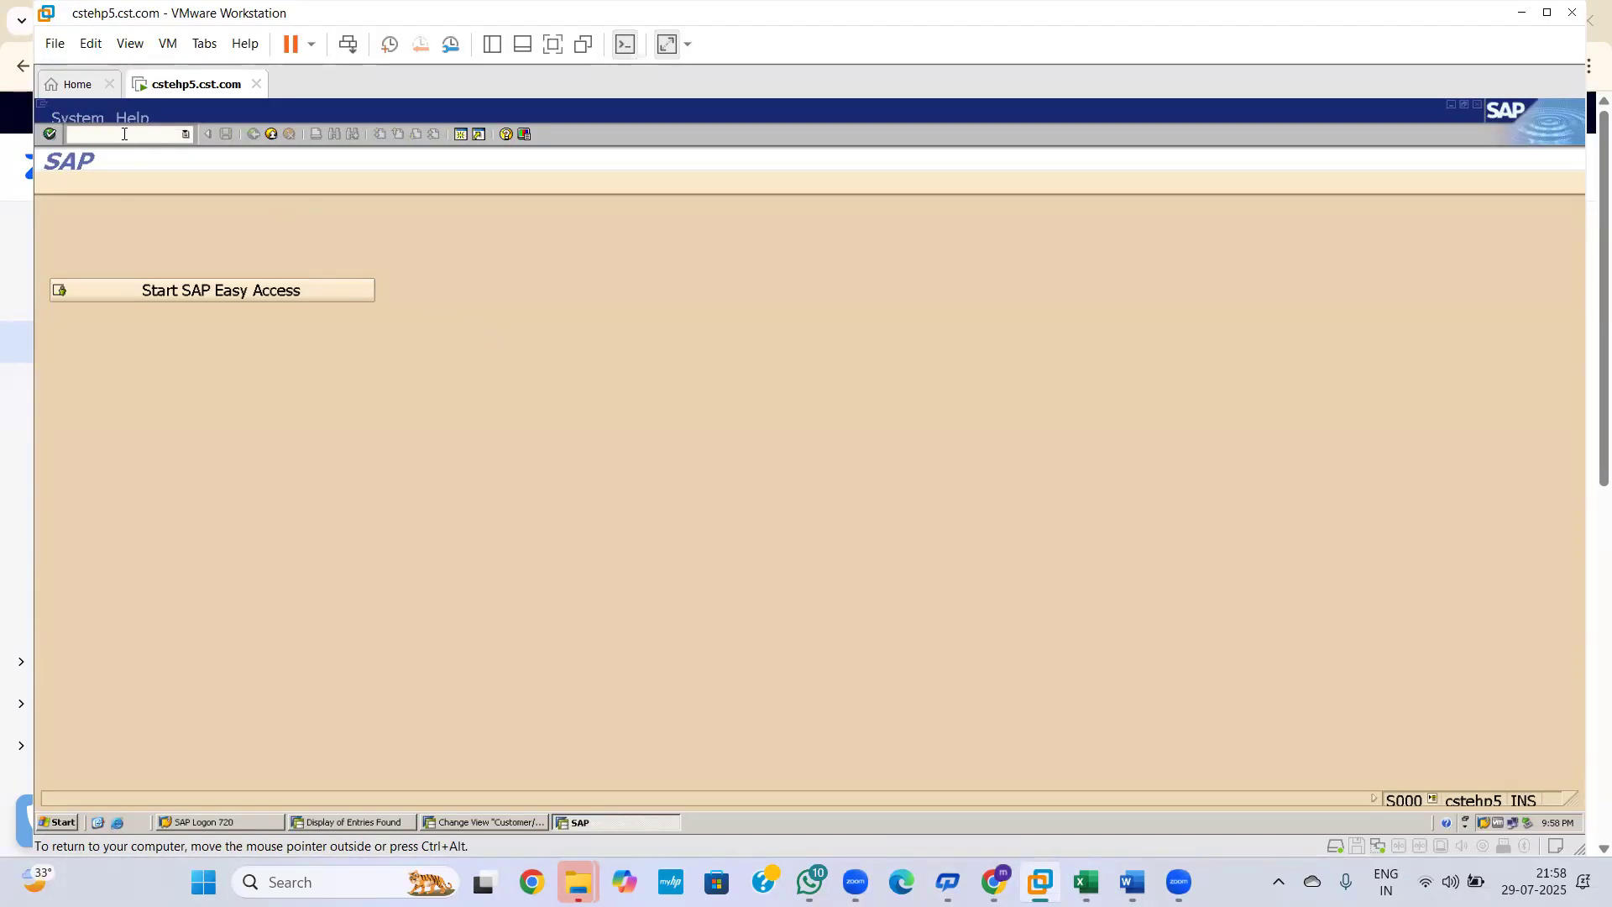
pyautogui.write('S00')
pyautogui.press('Return')
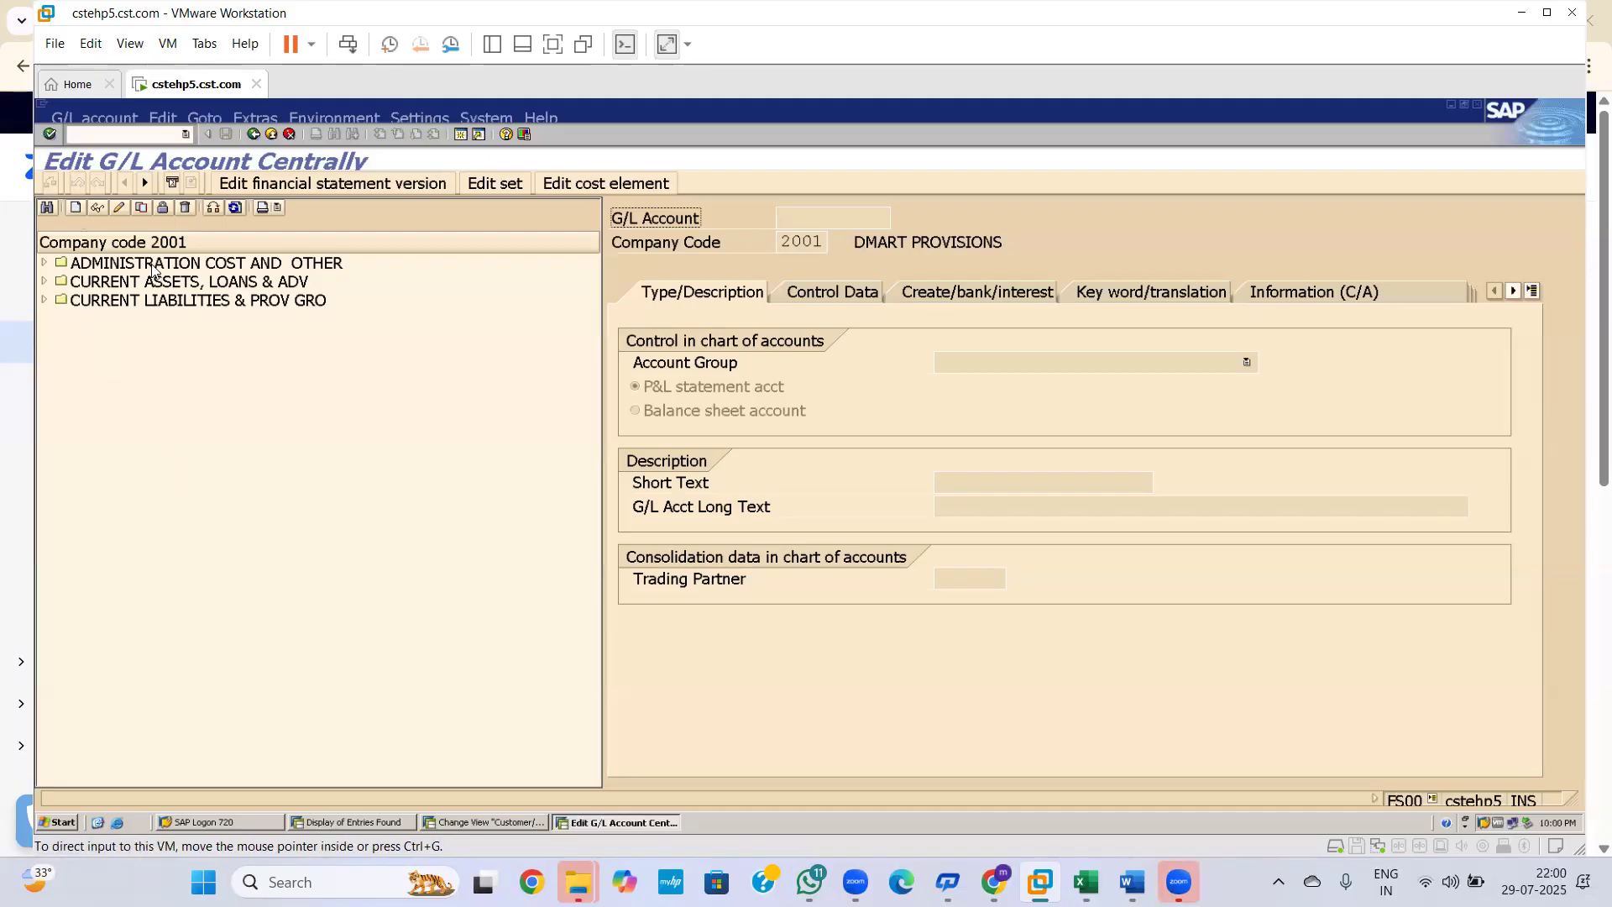
# Open the CASH A/C account in the CURRENT ASSETS, LOANS & ADV group for changing
pyautogui.click(46, 284)
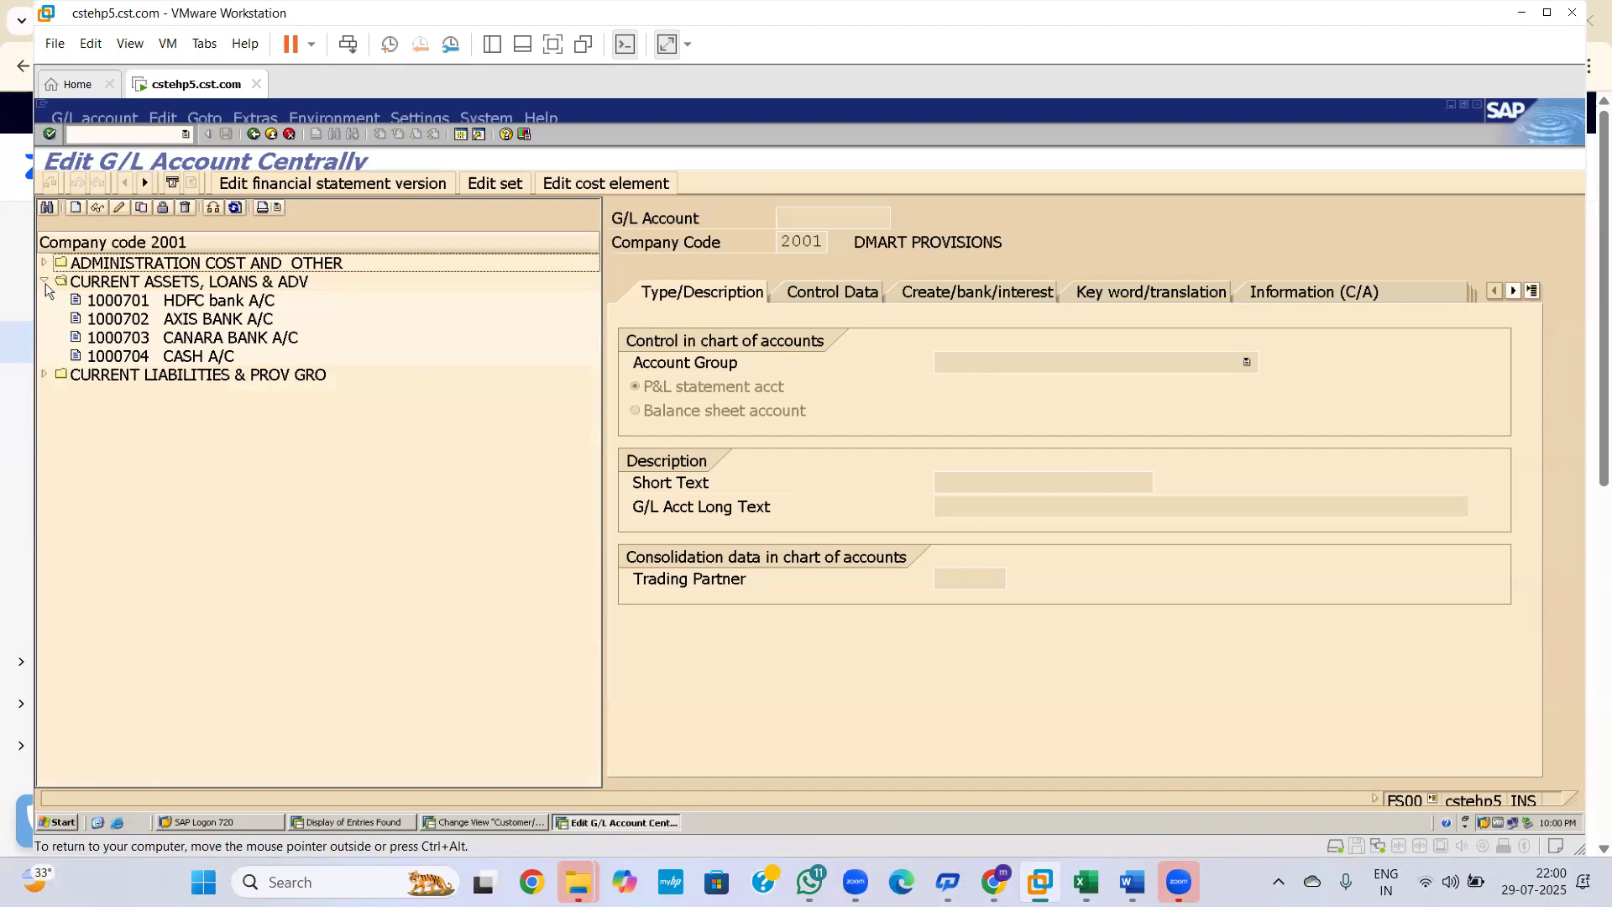
pyautogui.click(117, 209)
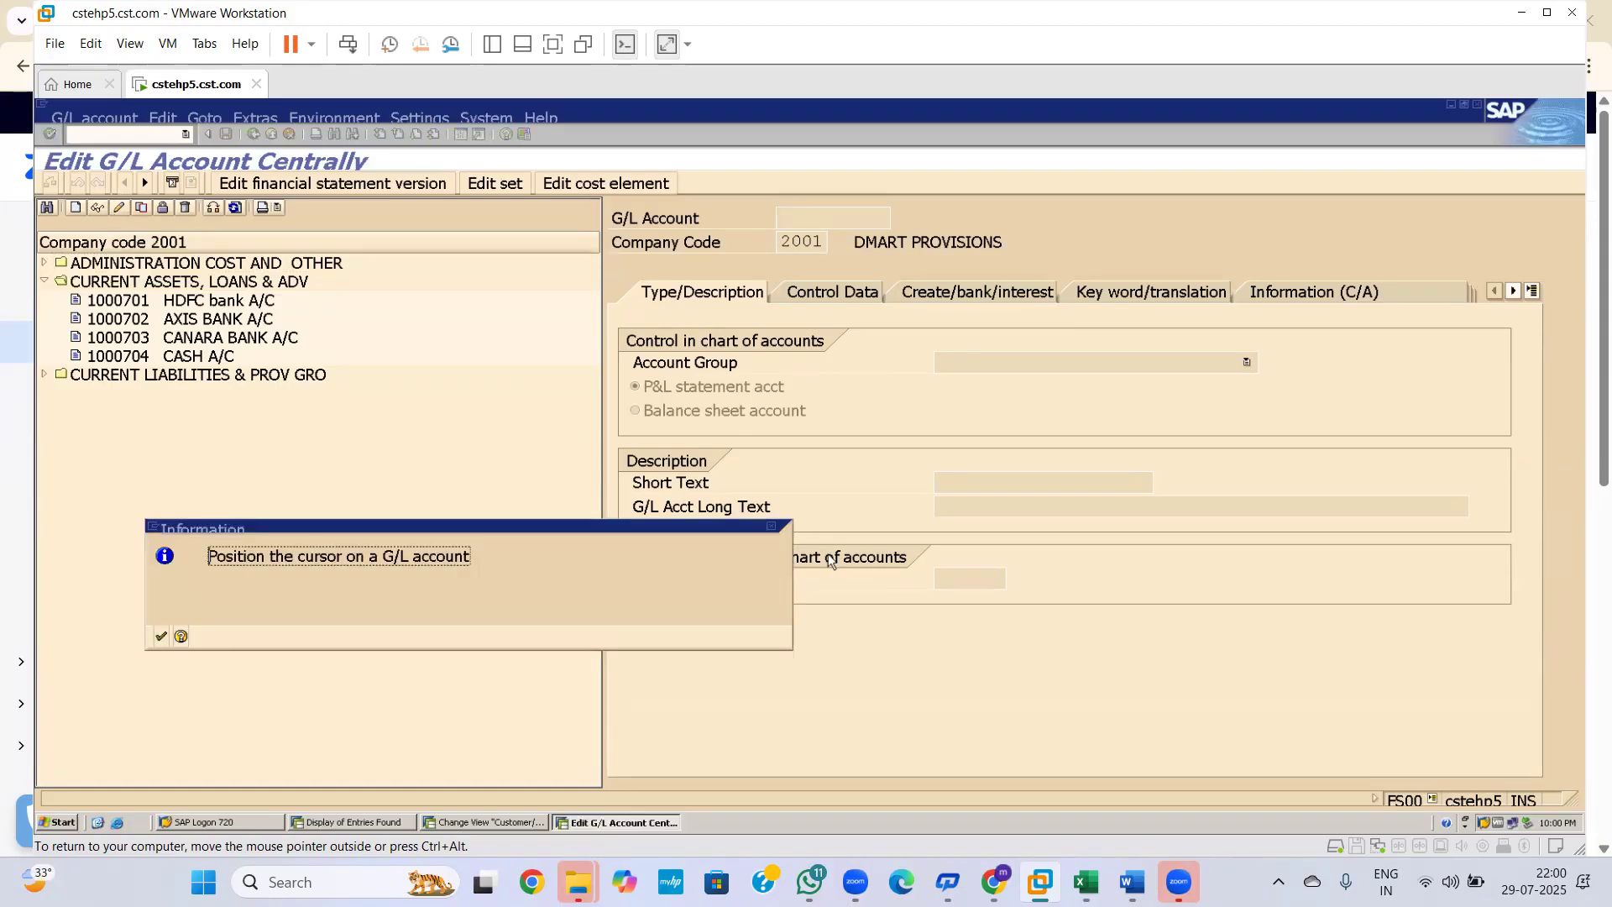
pyautogui.click(773, 529)
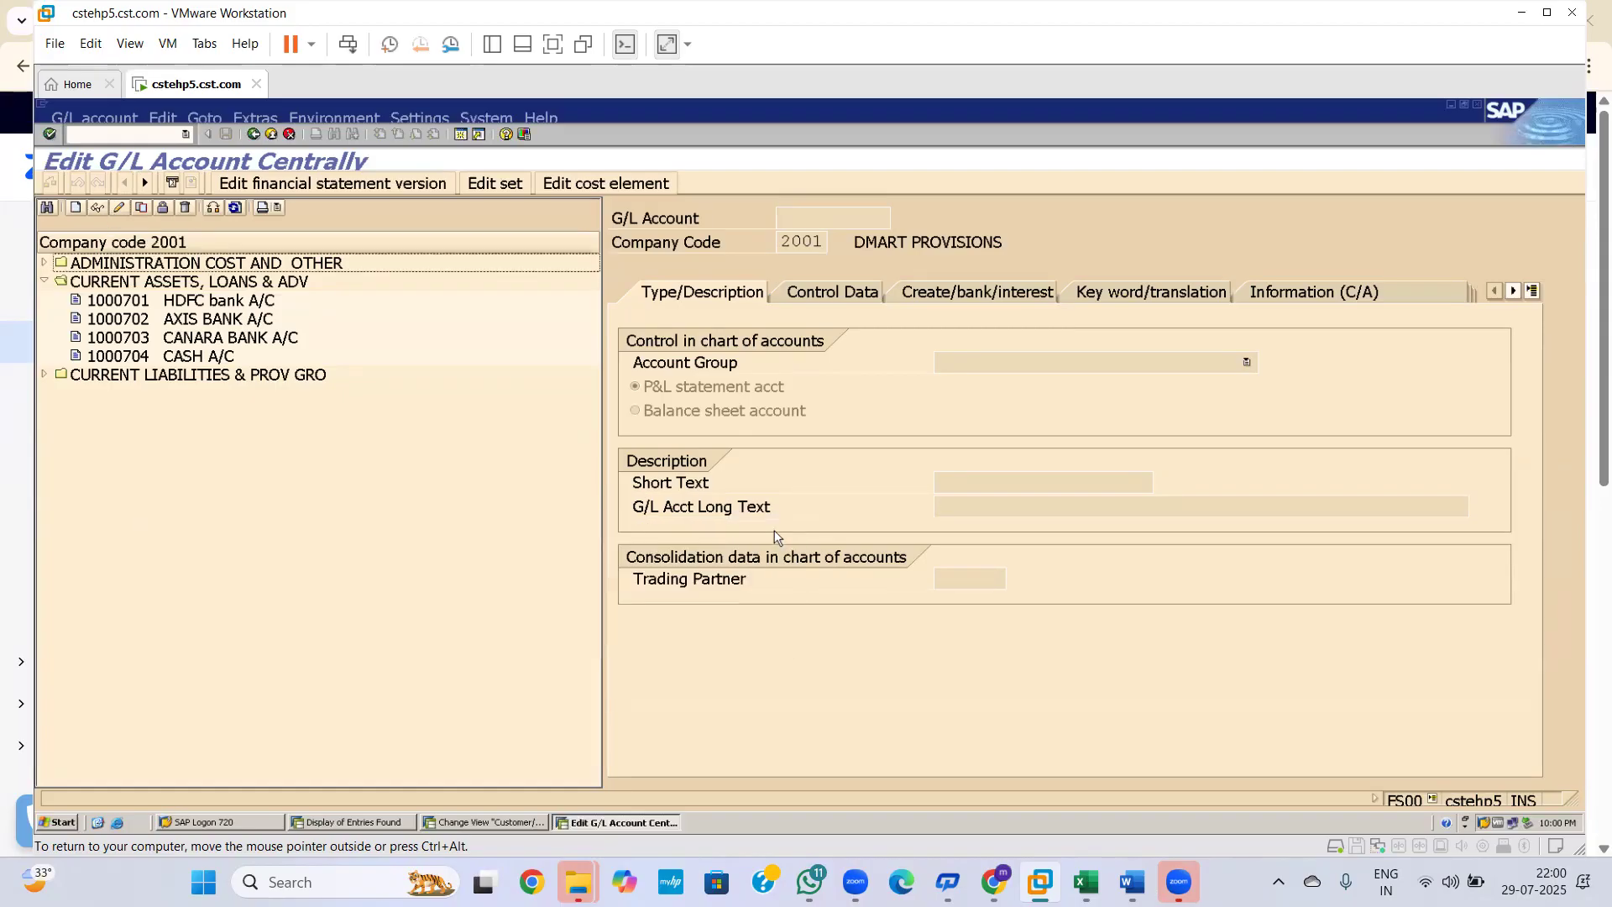
pyautogui.click(192, 358)
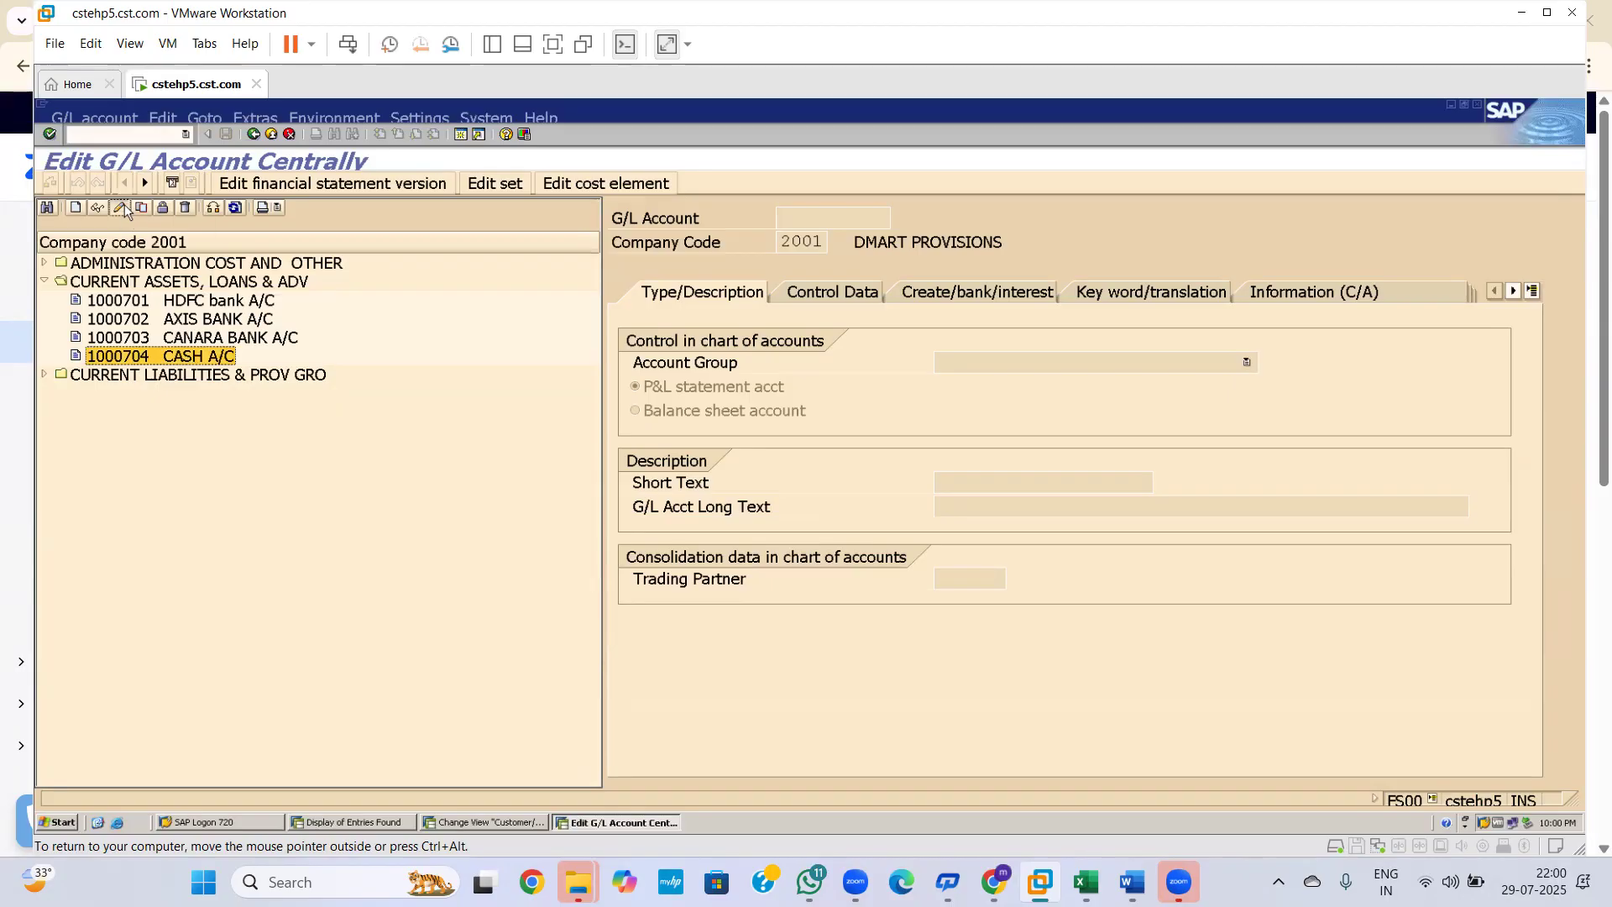
pyautogui.click(122, 206)
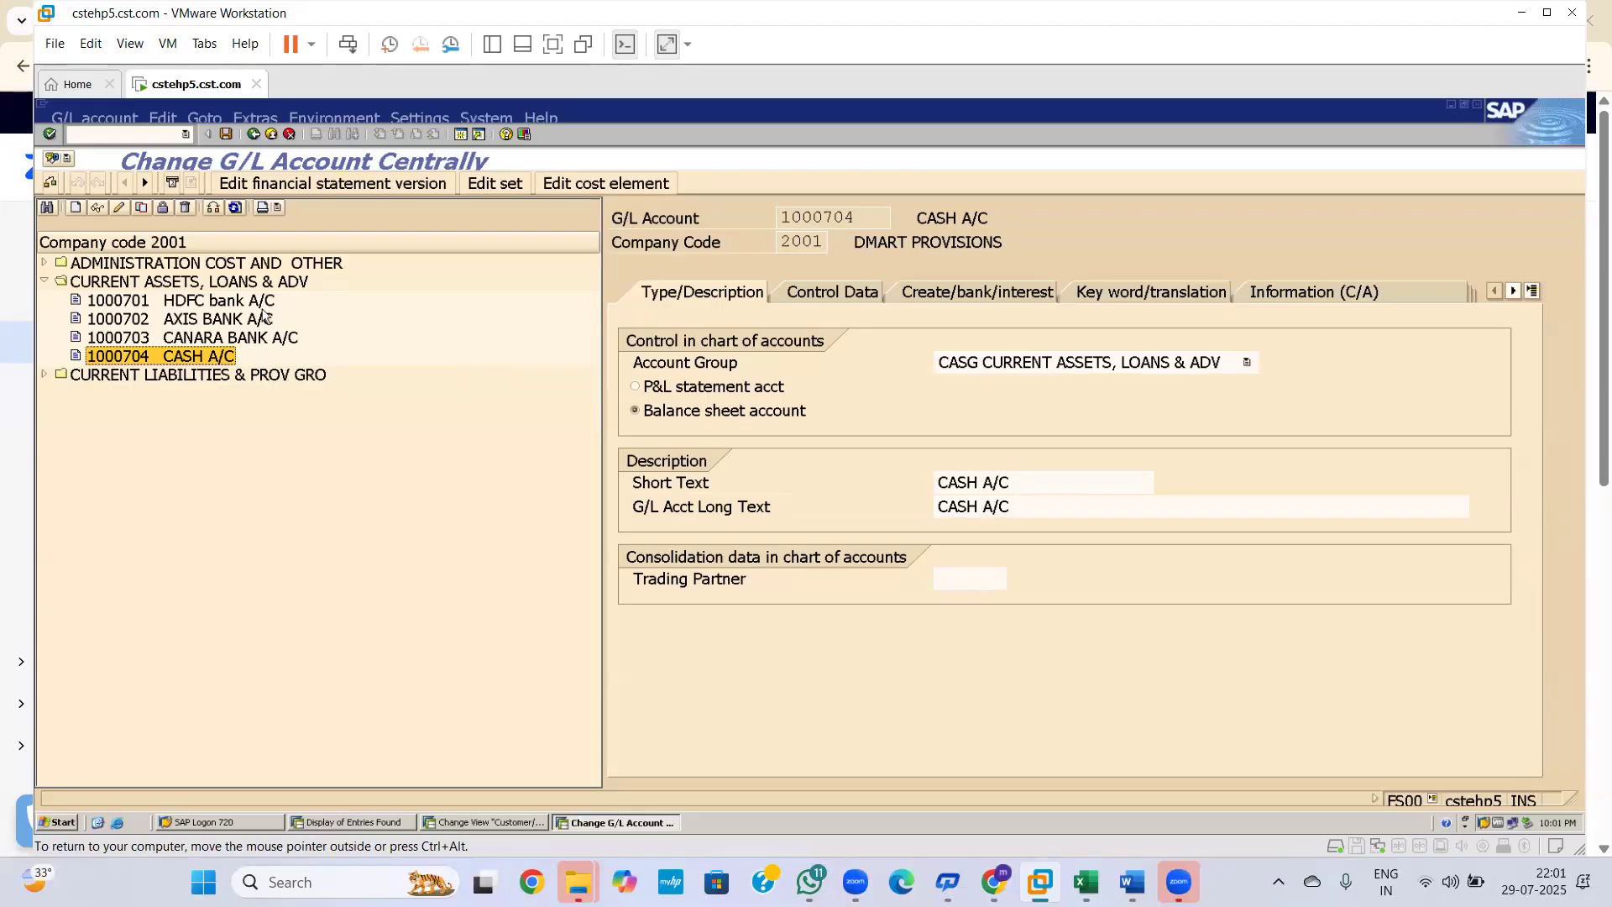
# Create G/L account 1000705 in company code 2001, using the CASH A/C account as the template
pyautogui.click(148, 204)
pyautogui.click(406, 386)
pyautogui.press('BackSpace')
pyautogui.write('5')
pyautogui.press('Return')
pyautogui.press('Return')
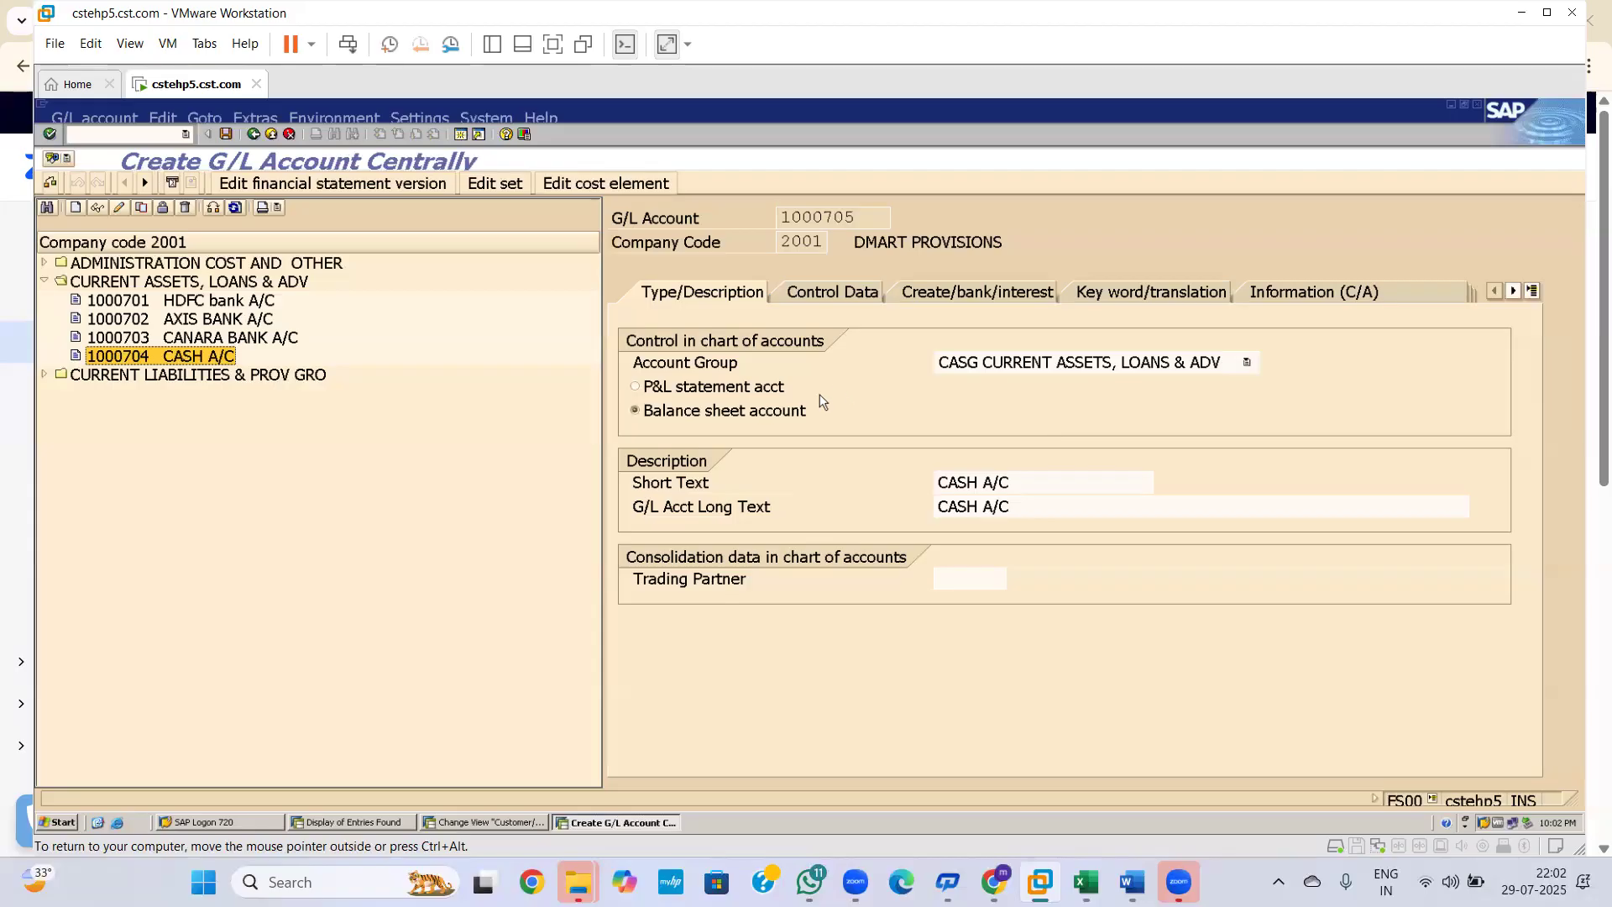
# Replace the new G/L account's short text with "Raw Materials A/C"
pyautogui.click(1045, 489)
pyautogui.press('BackSpace')
pyautogui.press('BackSpace')
pyautogui.press('BackSpace')
pyautogui.press('BackSpace')
pyautogui.press('BackSpace')
pyautogui.press('BackSpace')
pyautogui.press('BackSpace')
pyautogui.press('BackSpace')
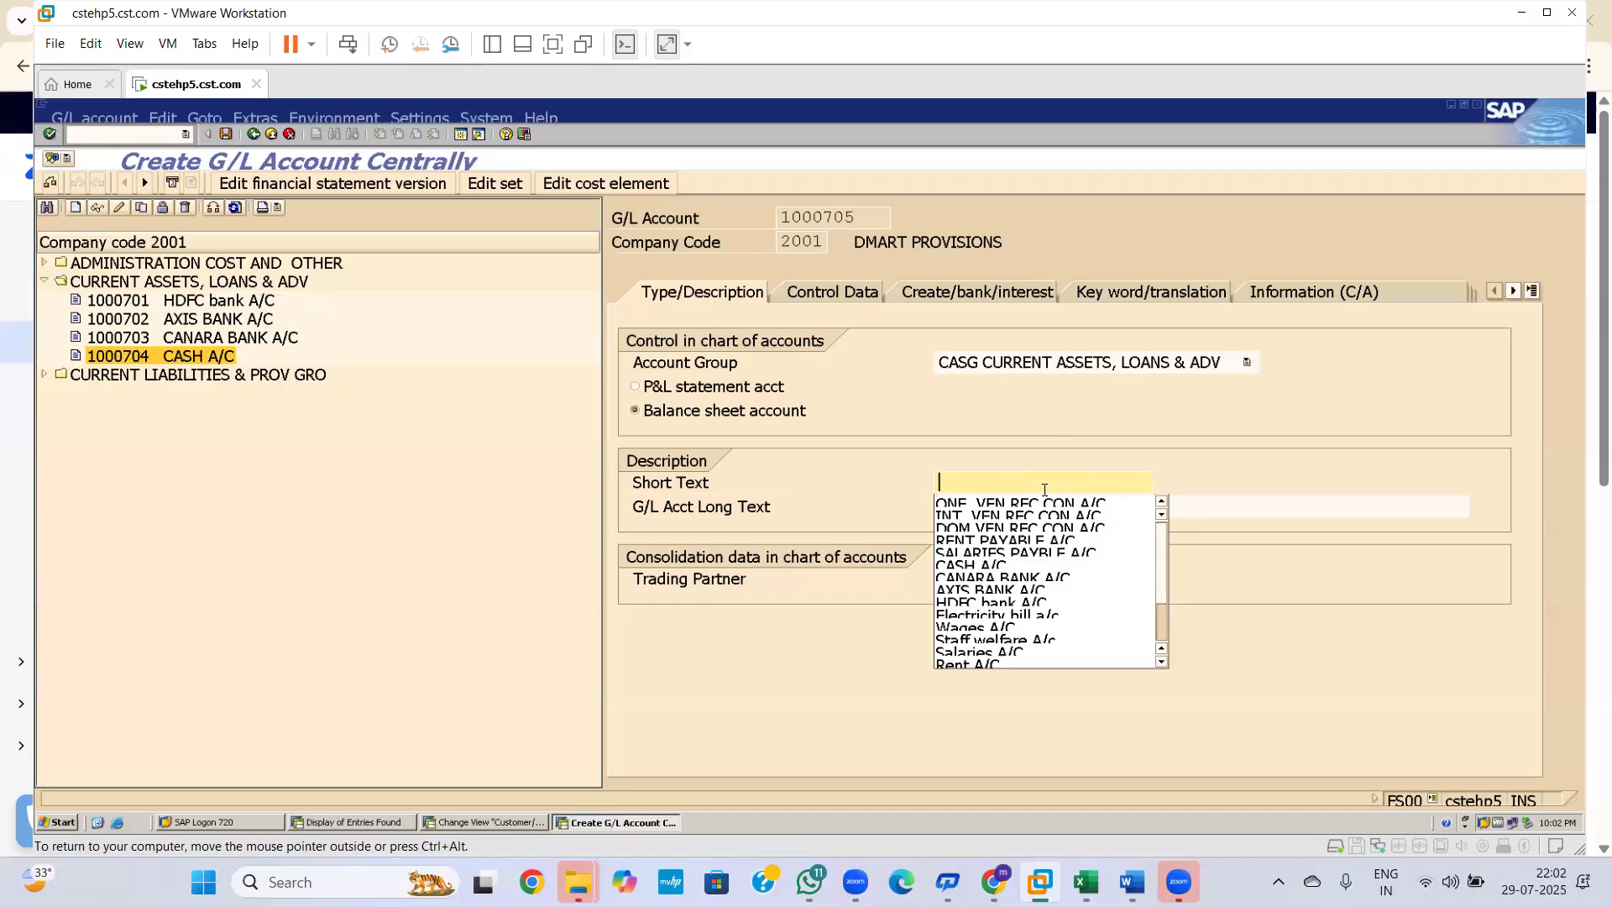
pyautogui.write('R')
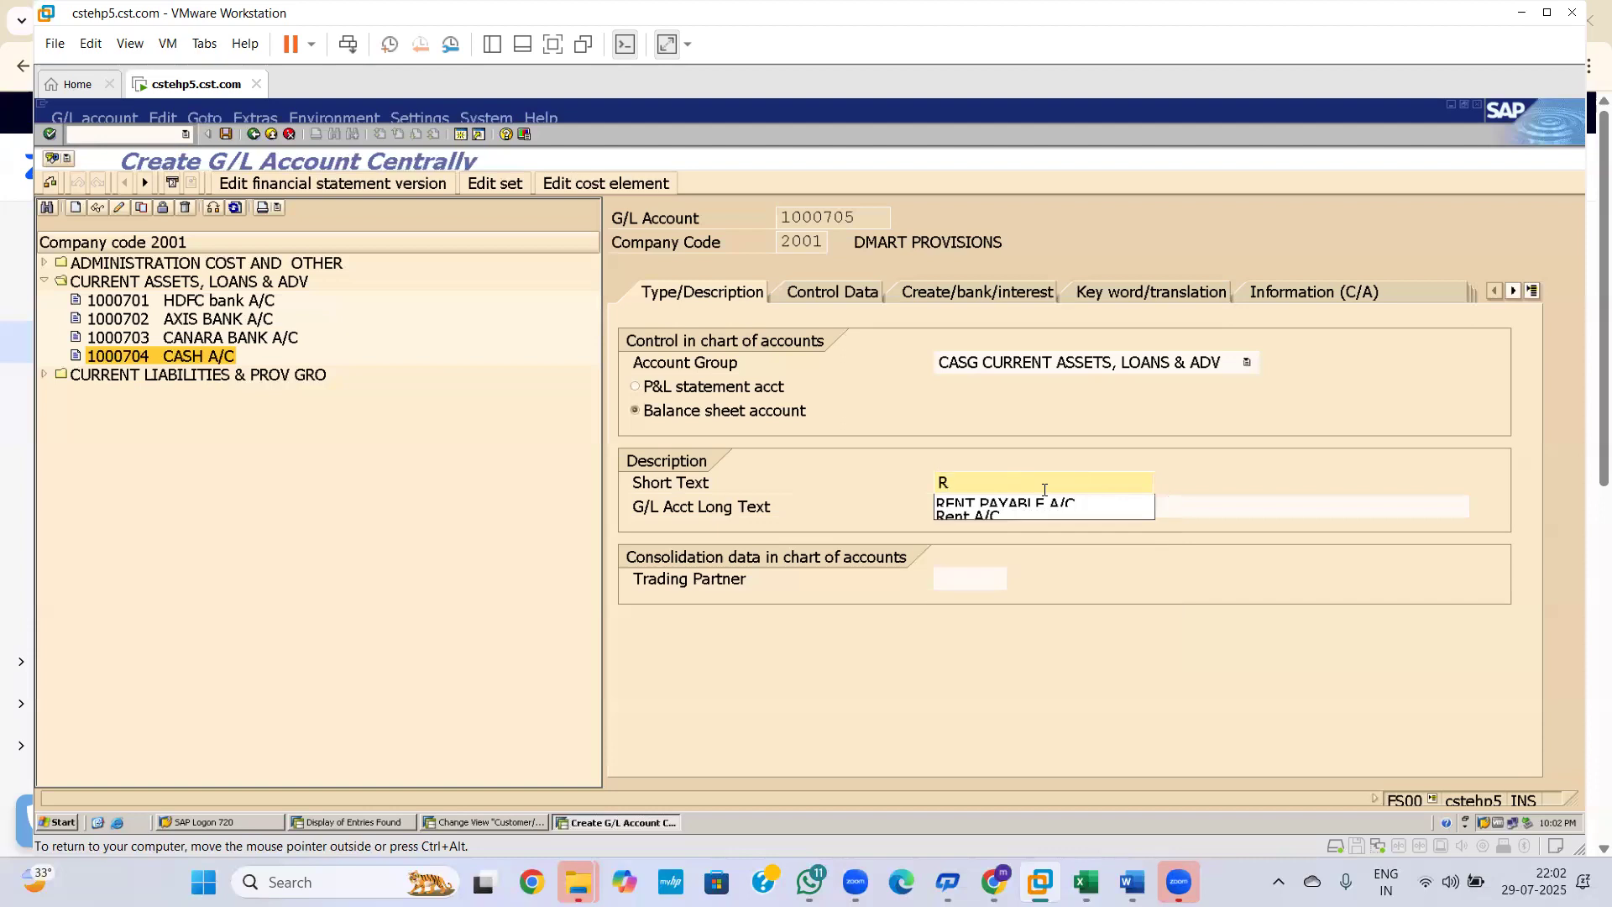
pyautogui.write('aw ')
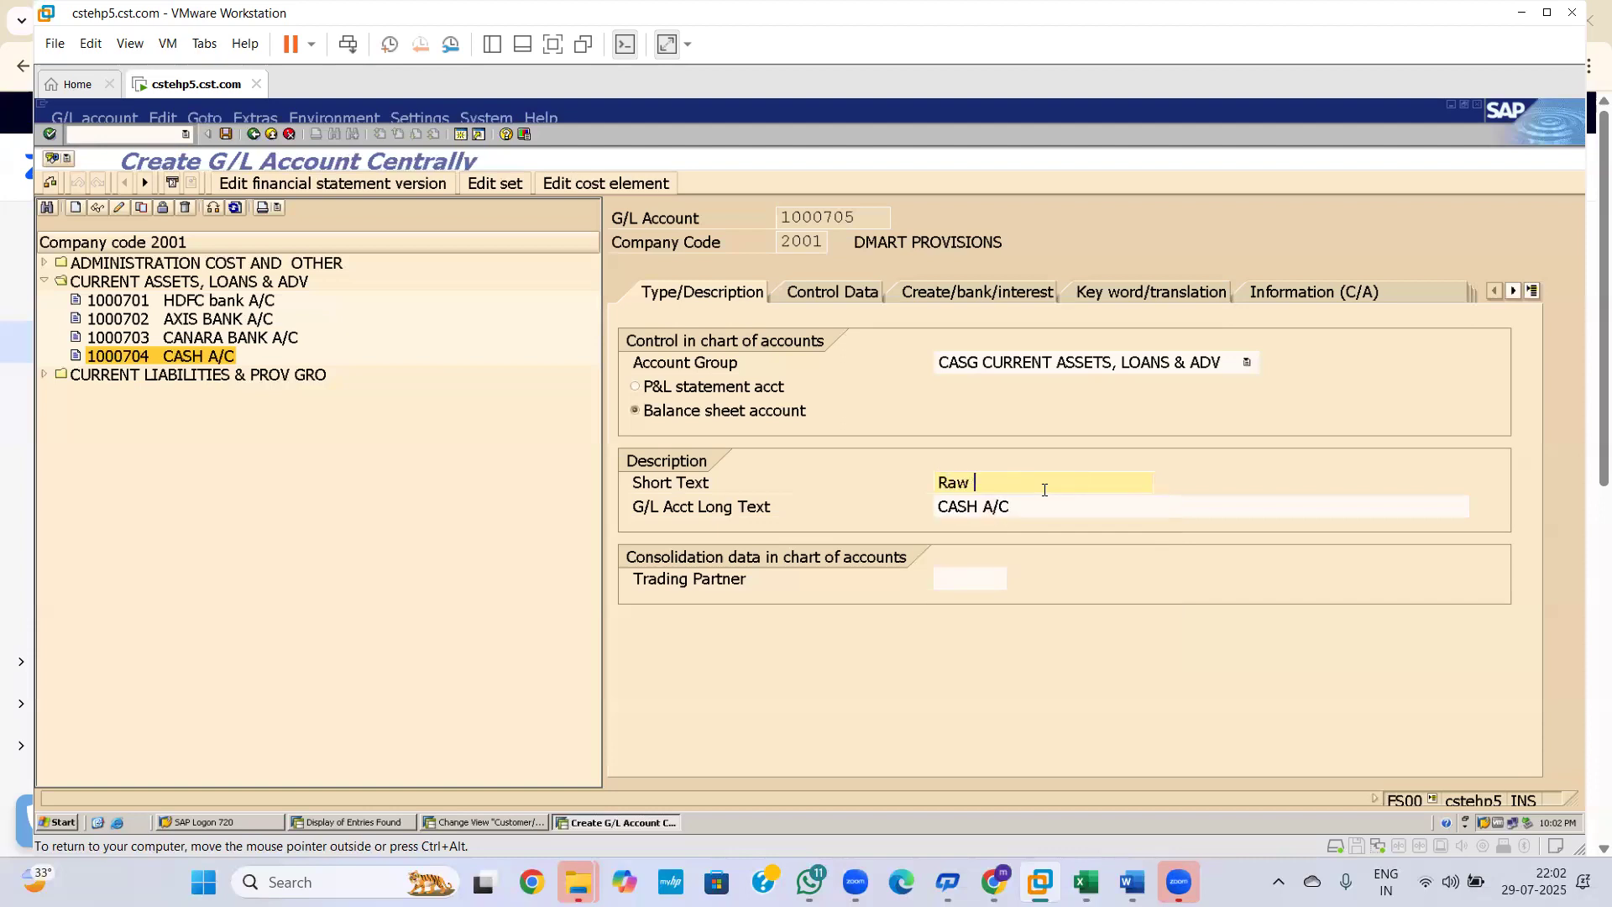
pyautogui.write('Materials A/c')
pyautogui.press('BackSpace')
pyautogui.write('C')
# Copy the short text "Raw Materials A/C" into the G/L account long text, replacing the template's text
pyautogui.moveTo(1082, 489); pyautogui.dragTo(895, 482)
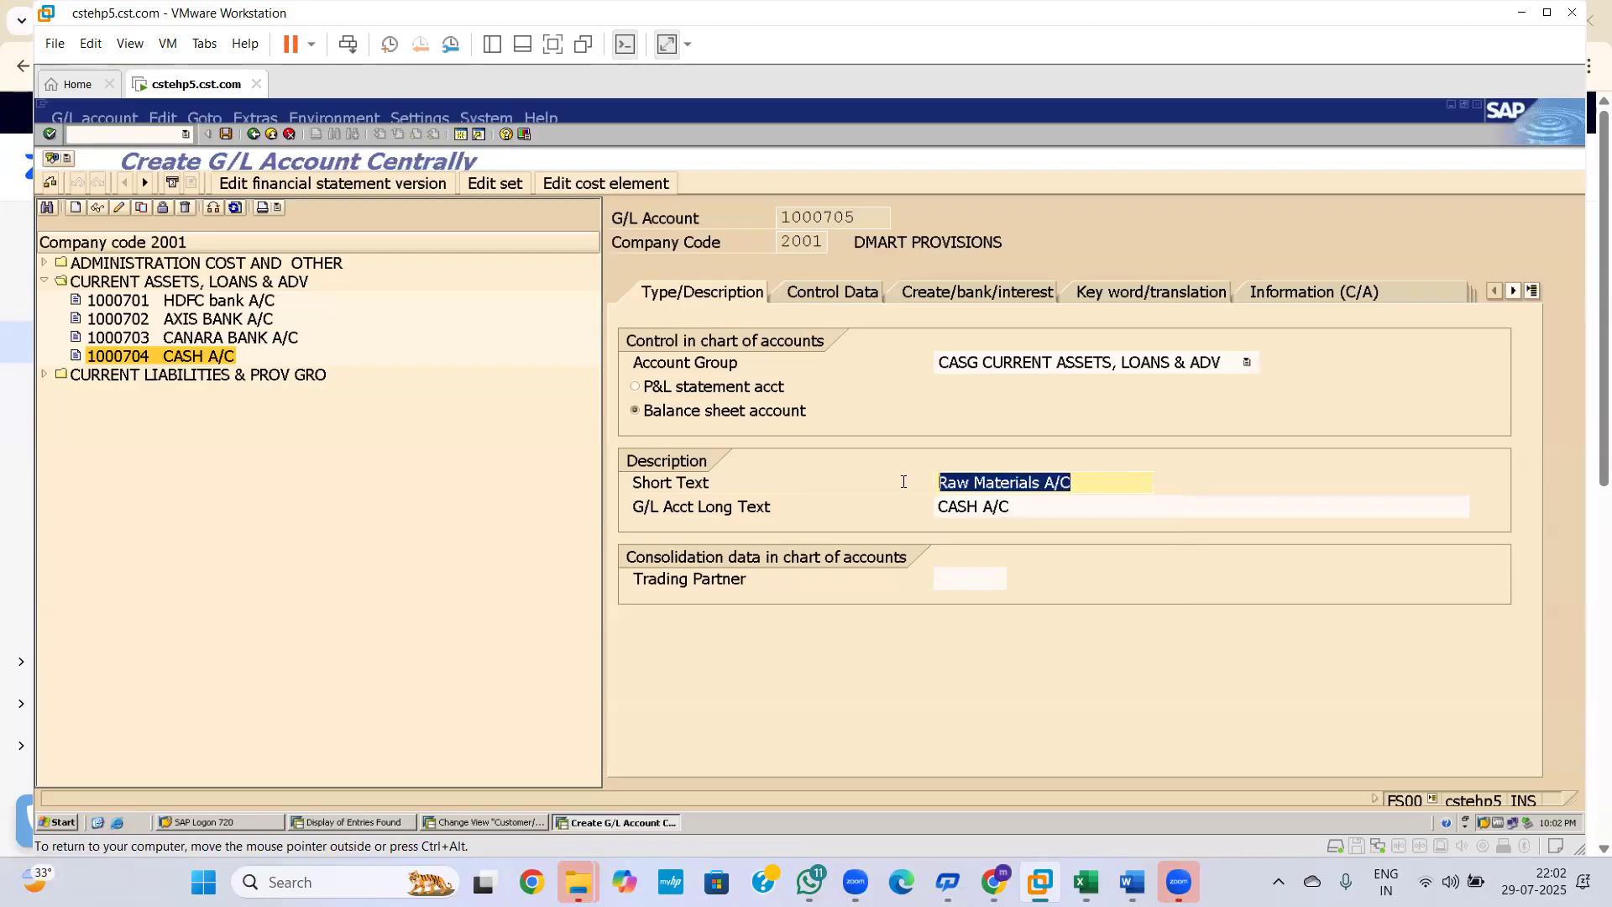
pyautogui.click(895, 482)
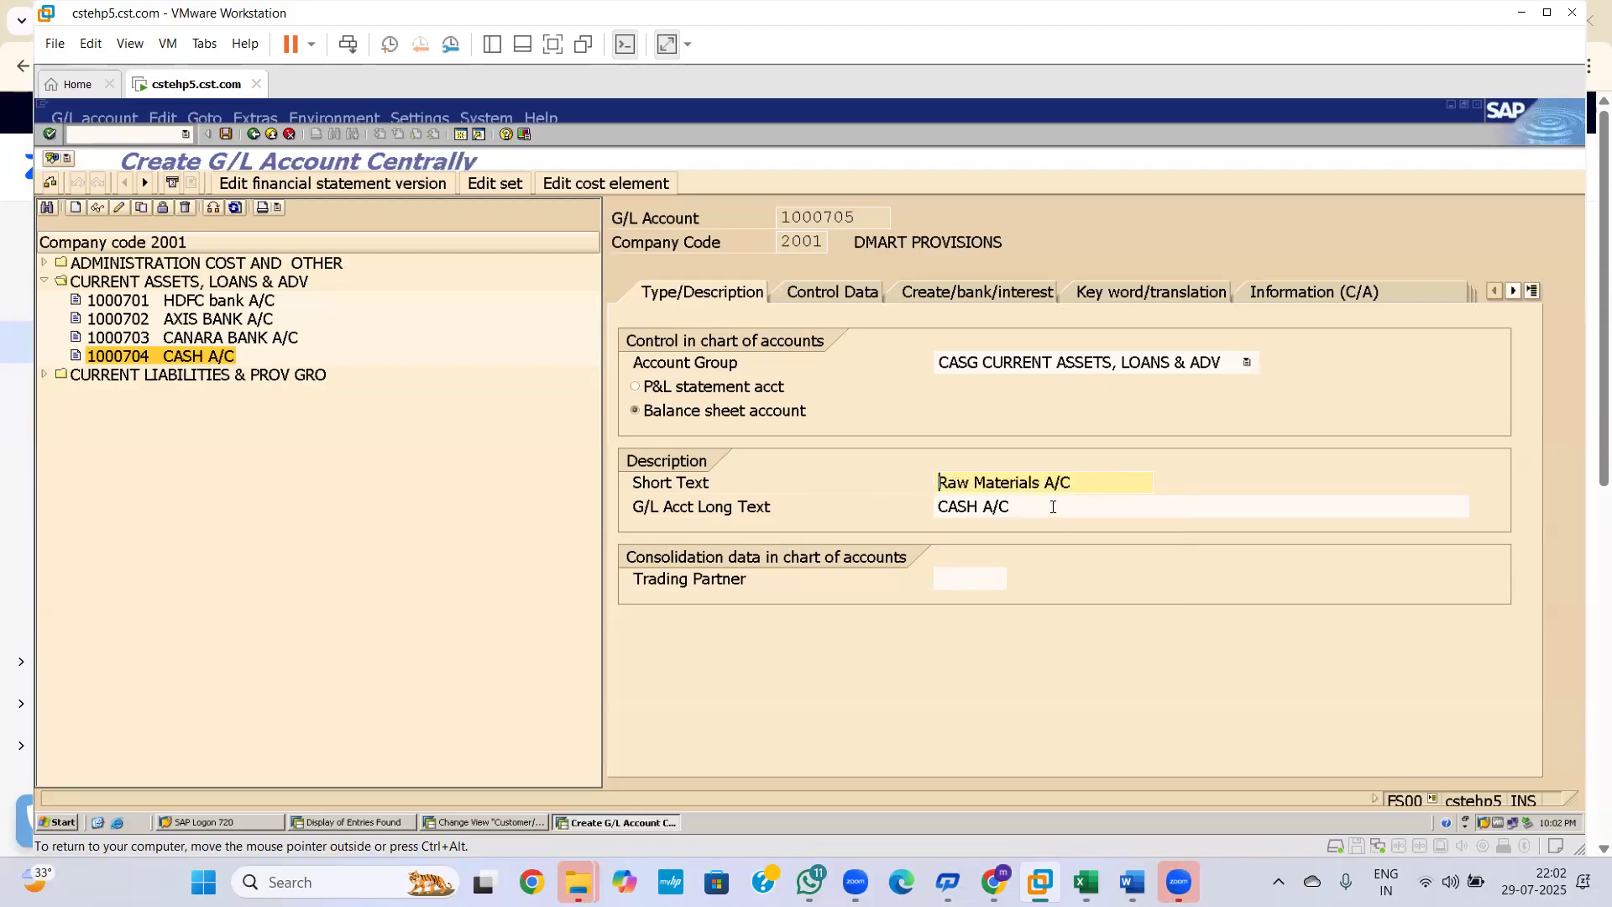
pyautogui.moveTo(1024, 506); pyautogui.dragTo(892, 497)
pyautogui.hotkey('ctrl', 'v')
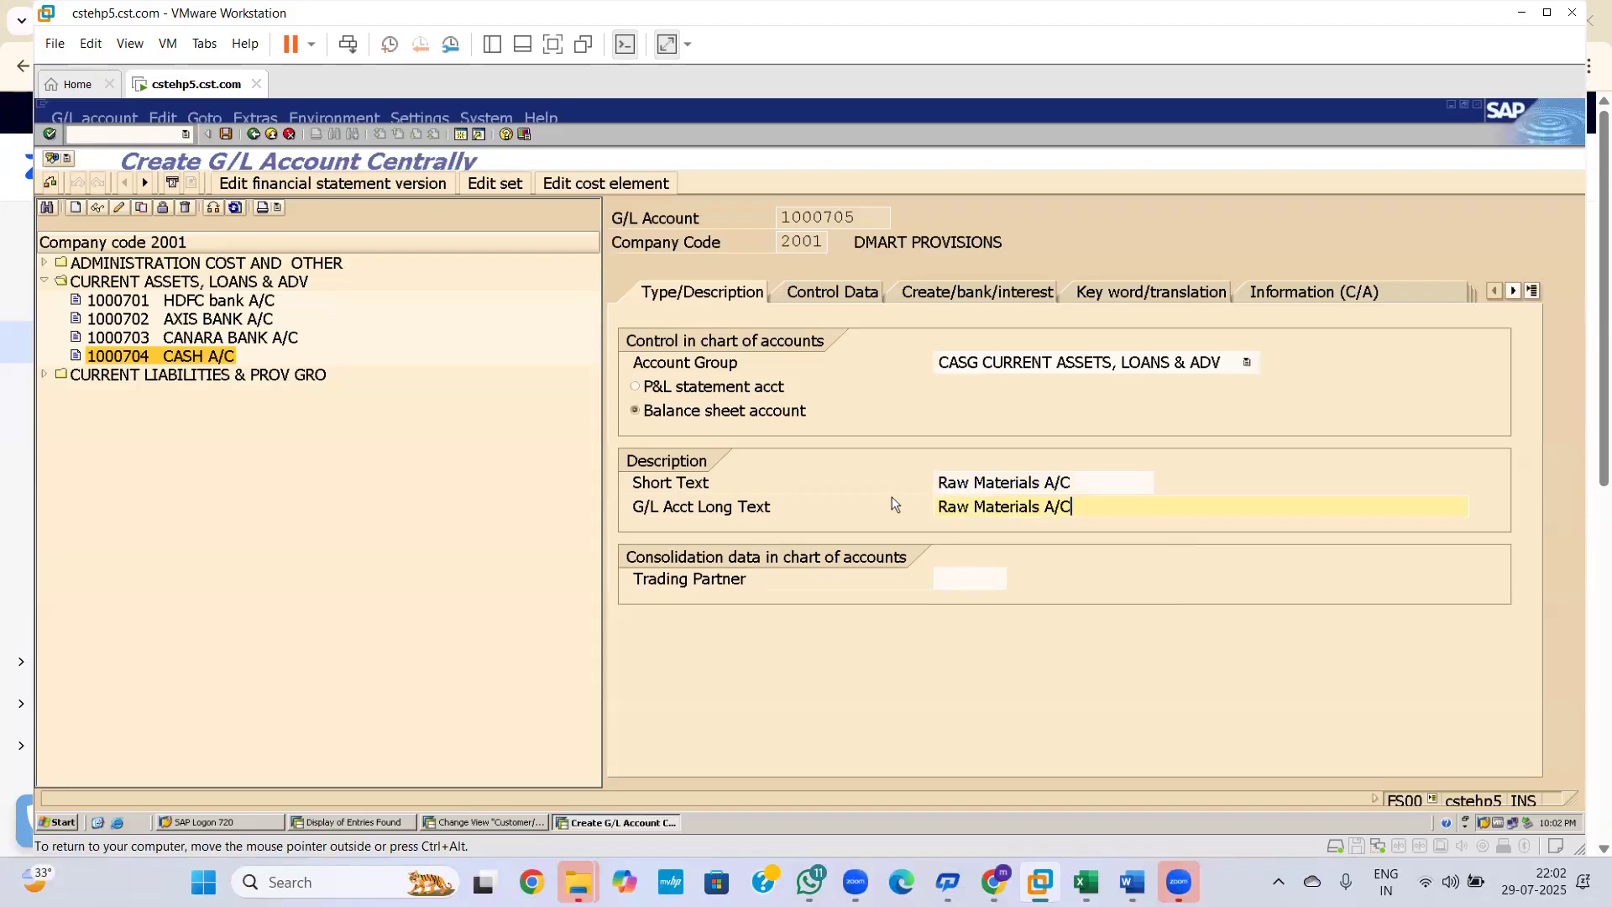
# Review the new account's control data and document creation settings, and save the Raw Materials account
pyautogui.click(836, 289)
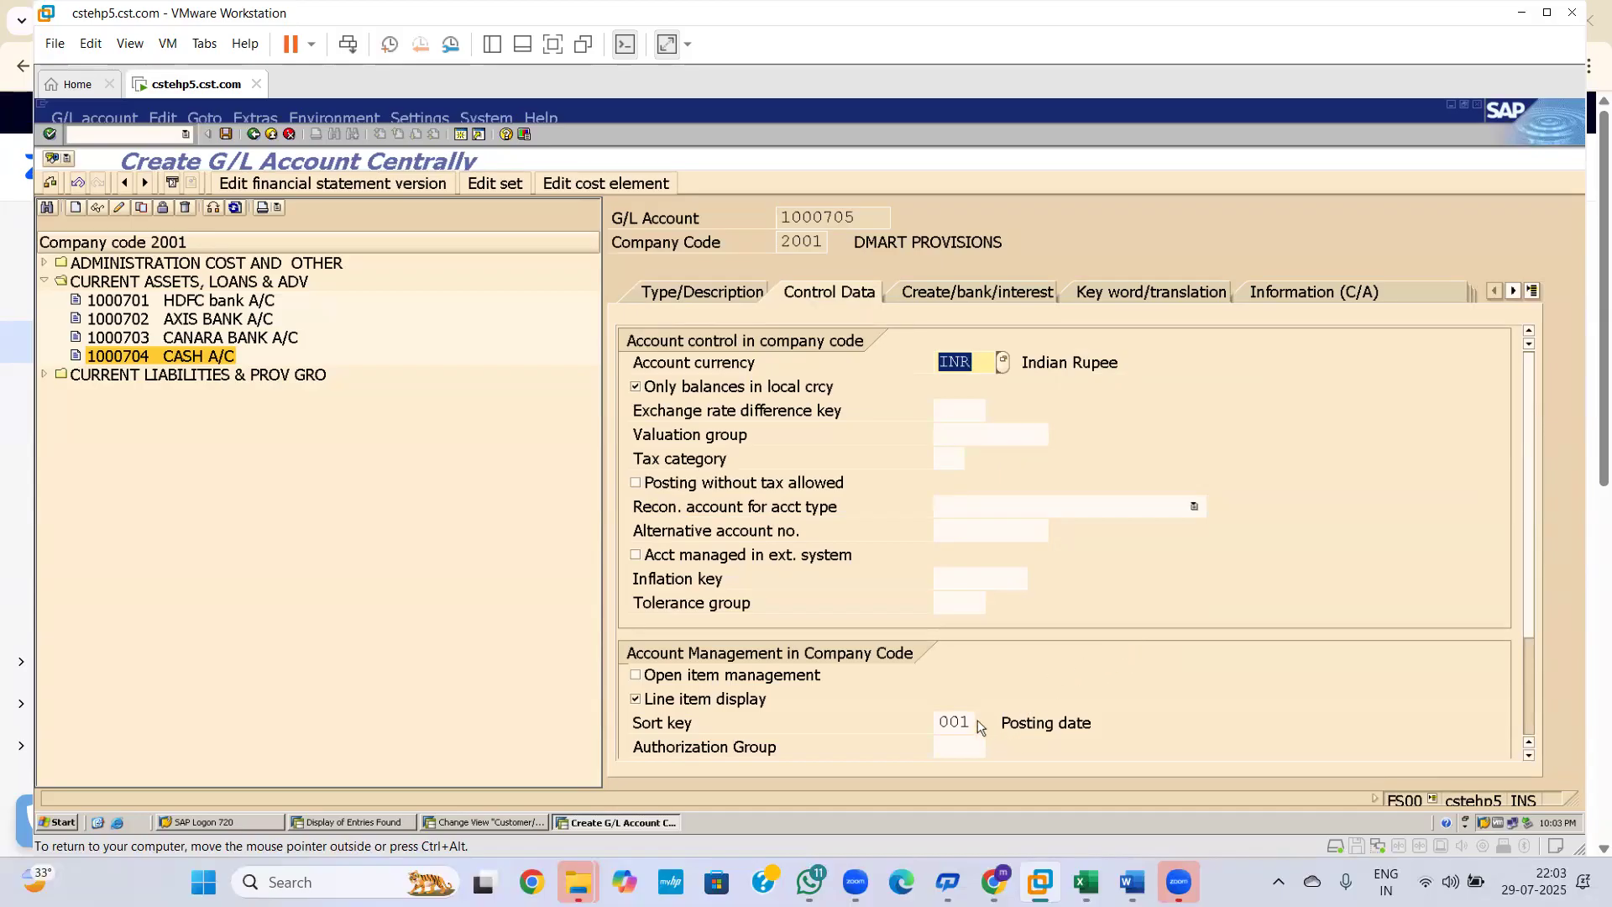
pyautogui.click(1008, 295)
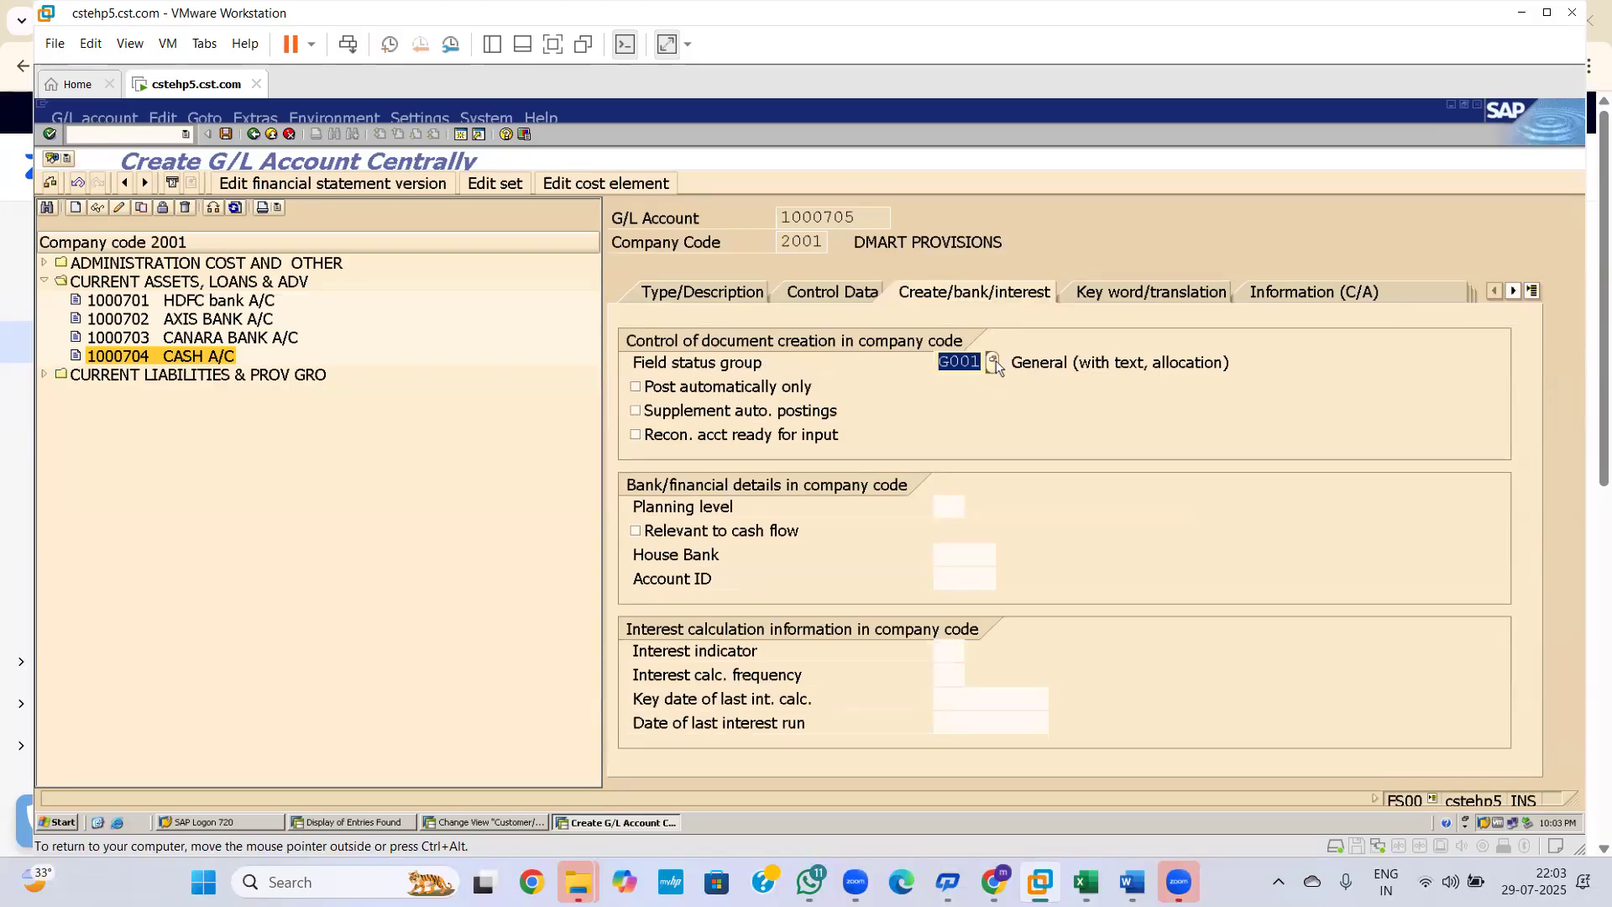
pyautogui.hotkey('ctrl', 's')
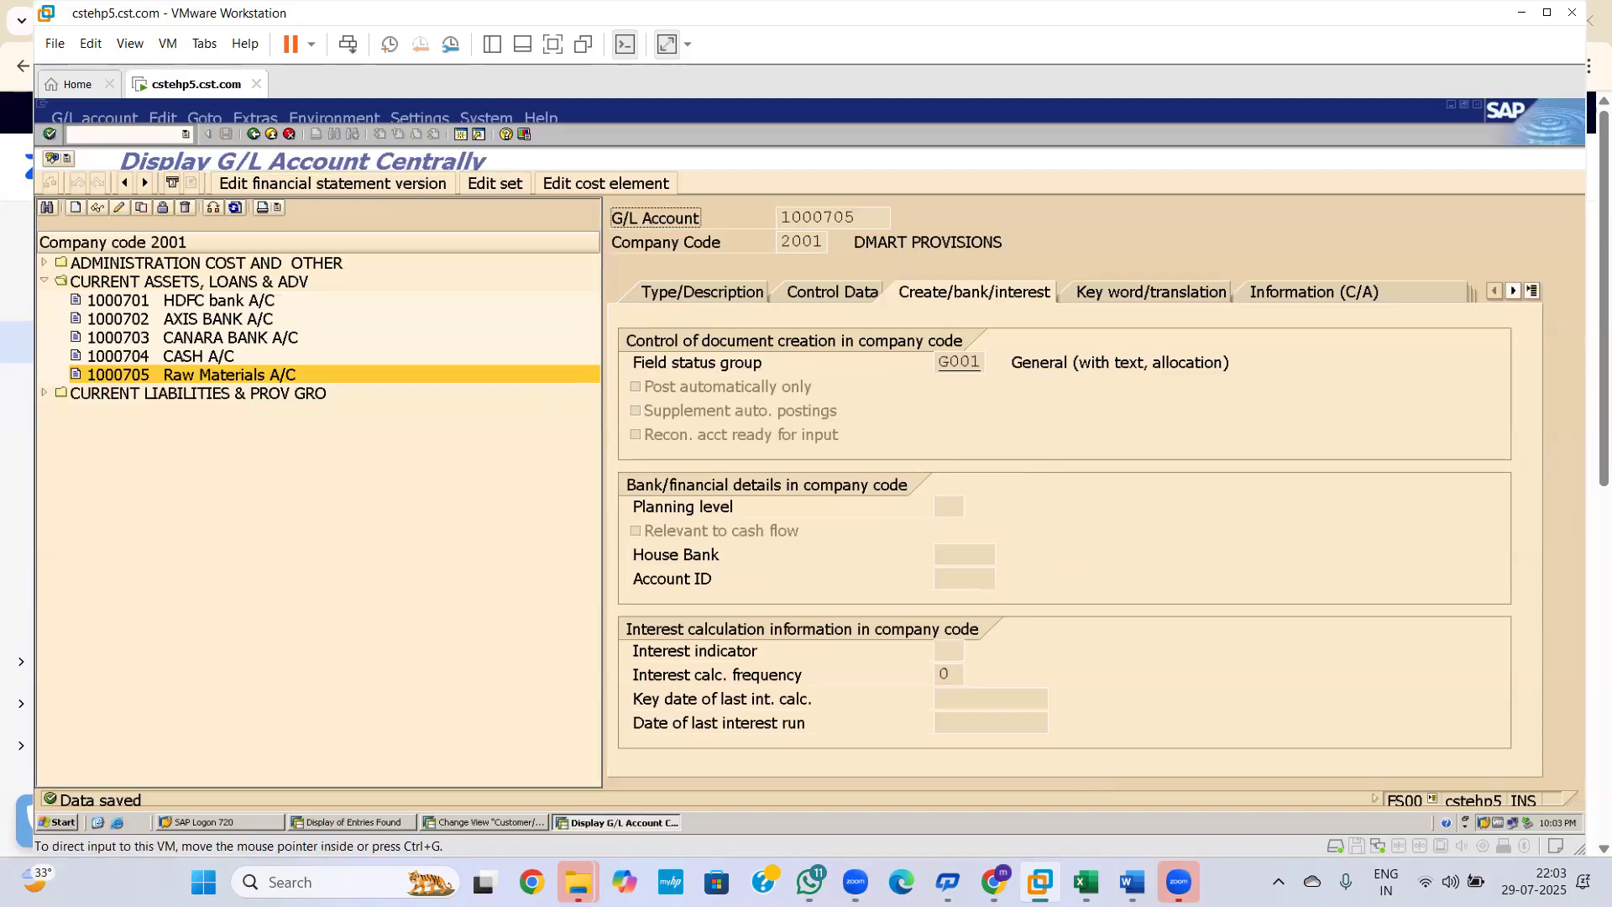
pyautogui.moveTo(1085, 881)
pyautogui.click(1285, 611)
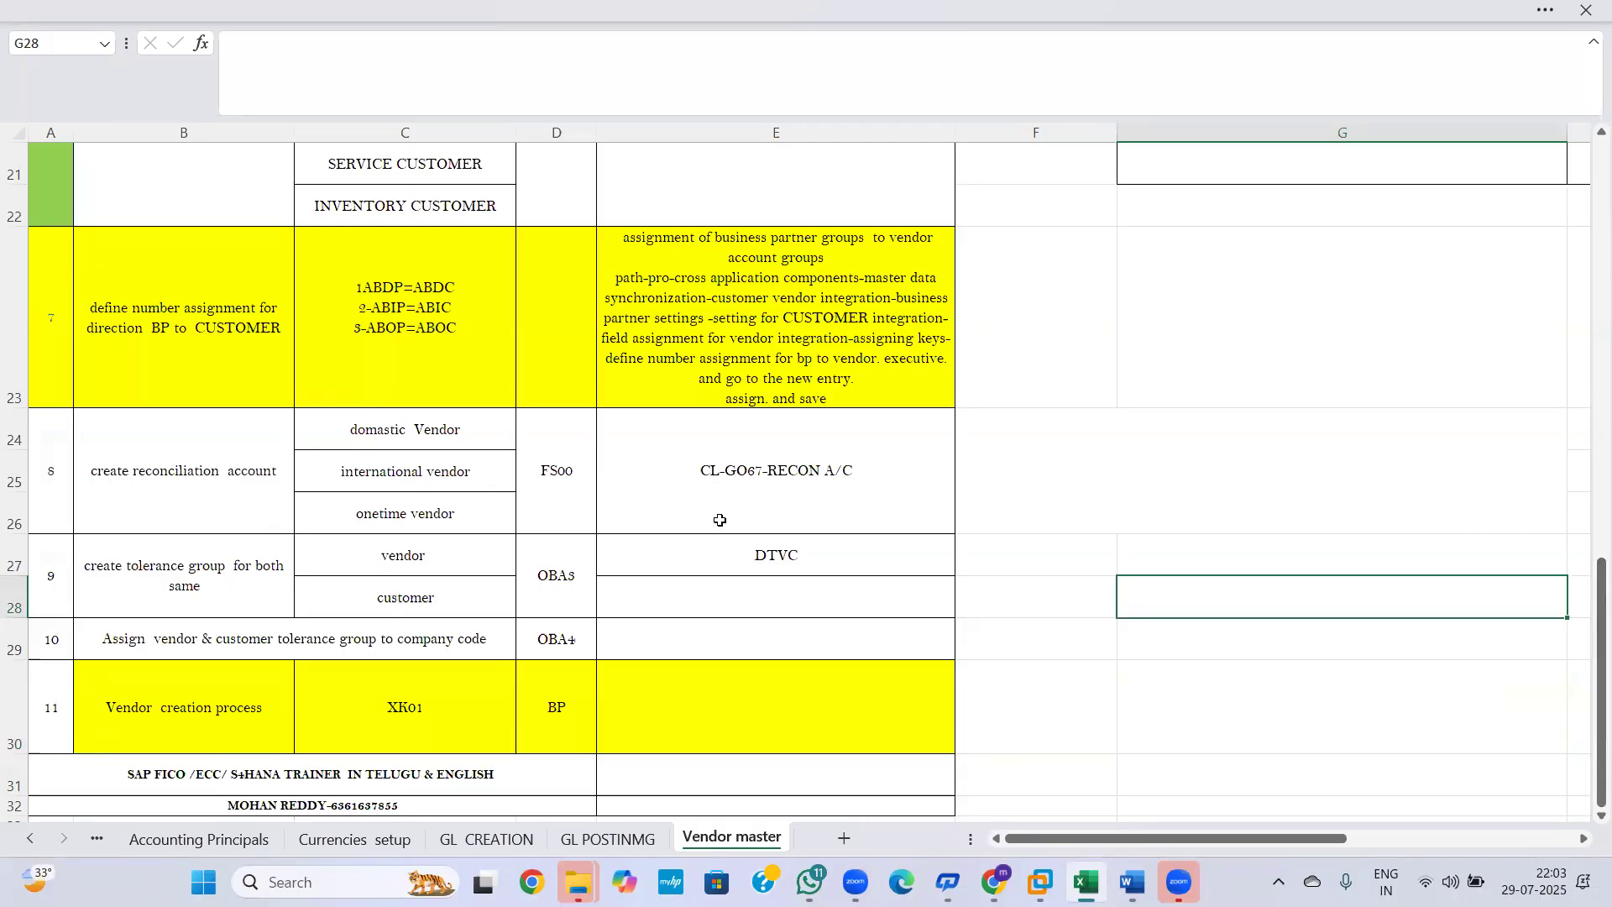
pyautogui.moveTo(1057, 877)
pyautogui.moveTo(1126, 781)
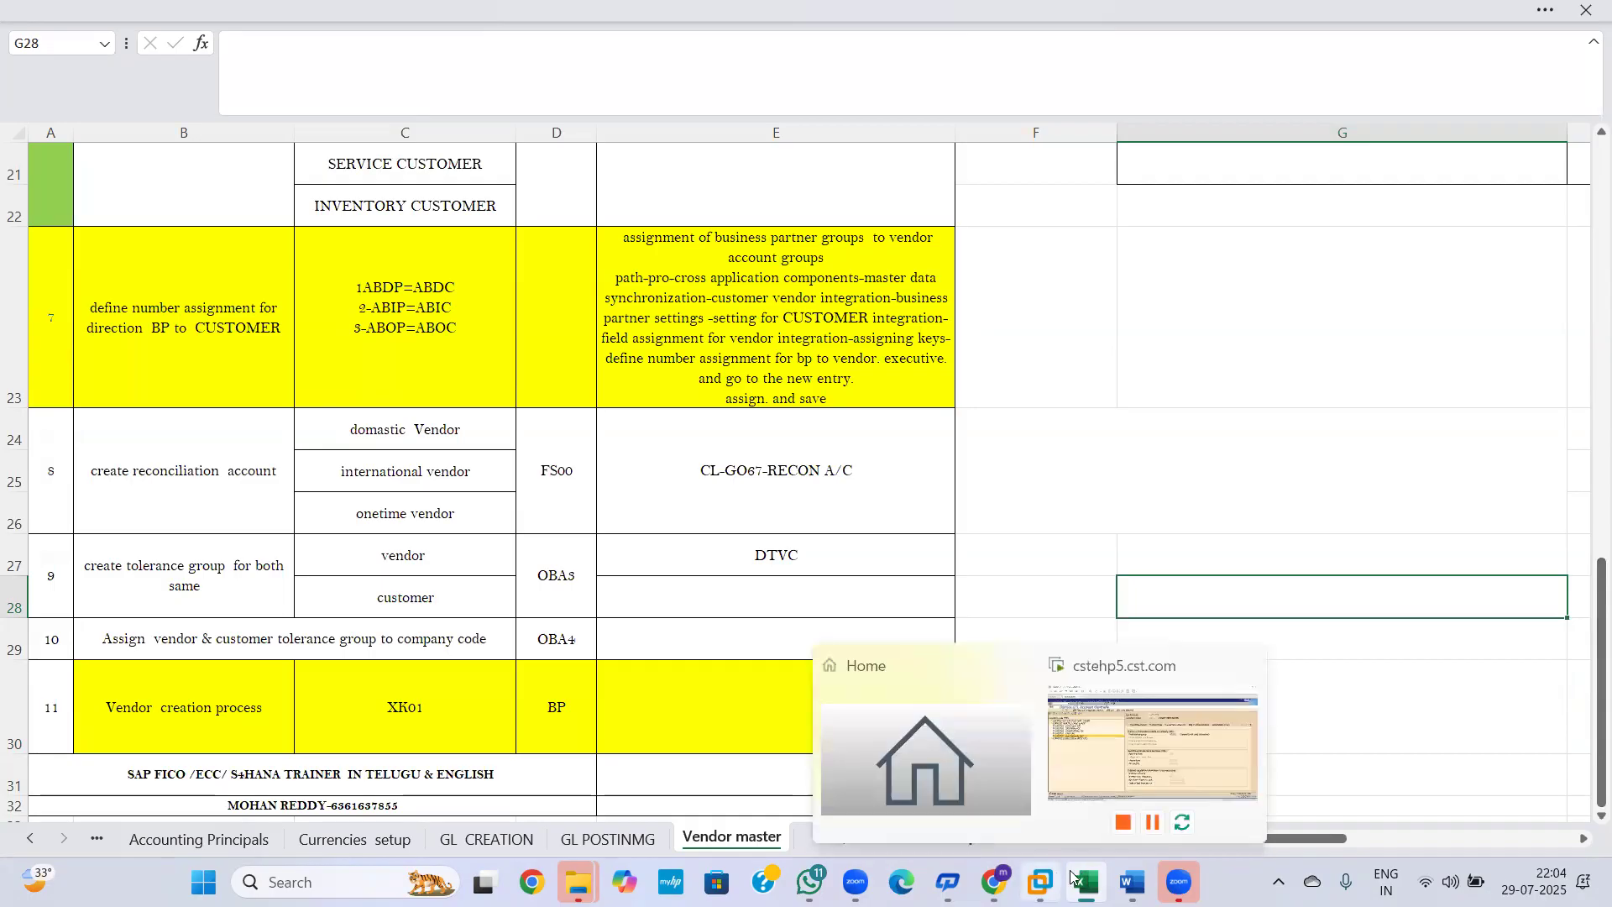
pyautogui.click(1128, 735)
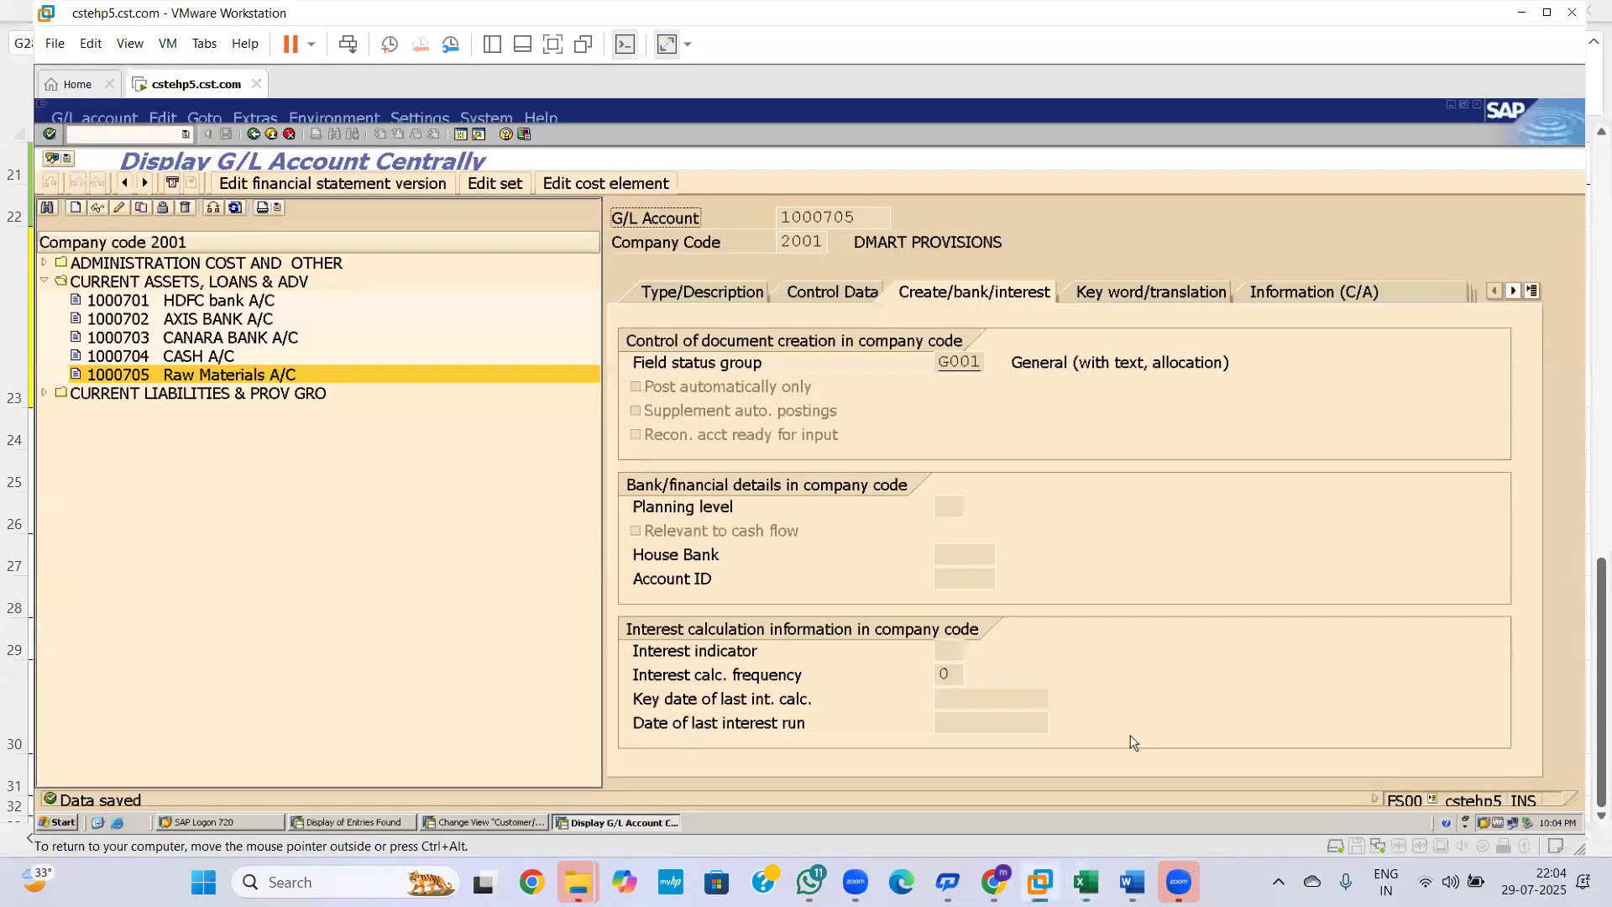
pyautogui.moveTo(993, 882)
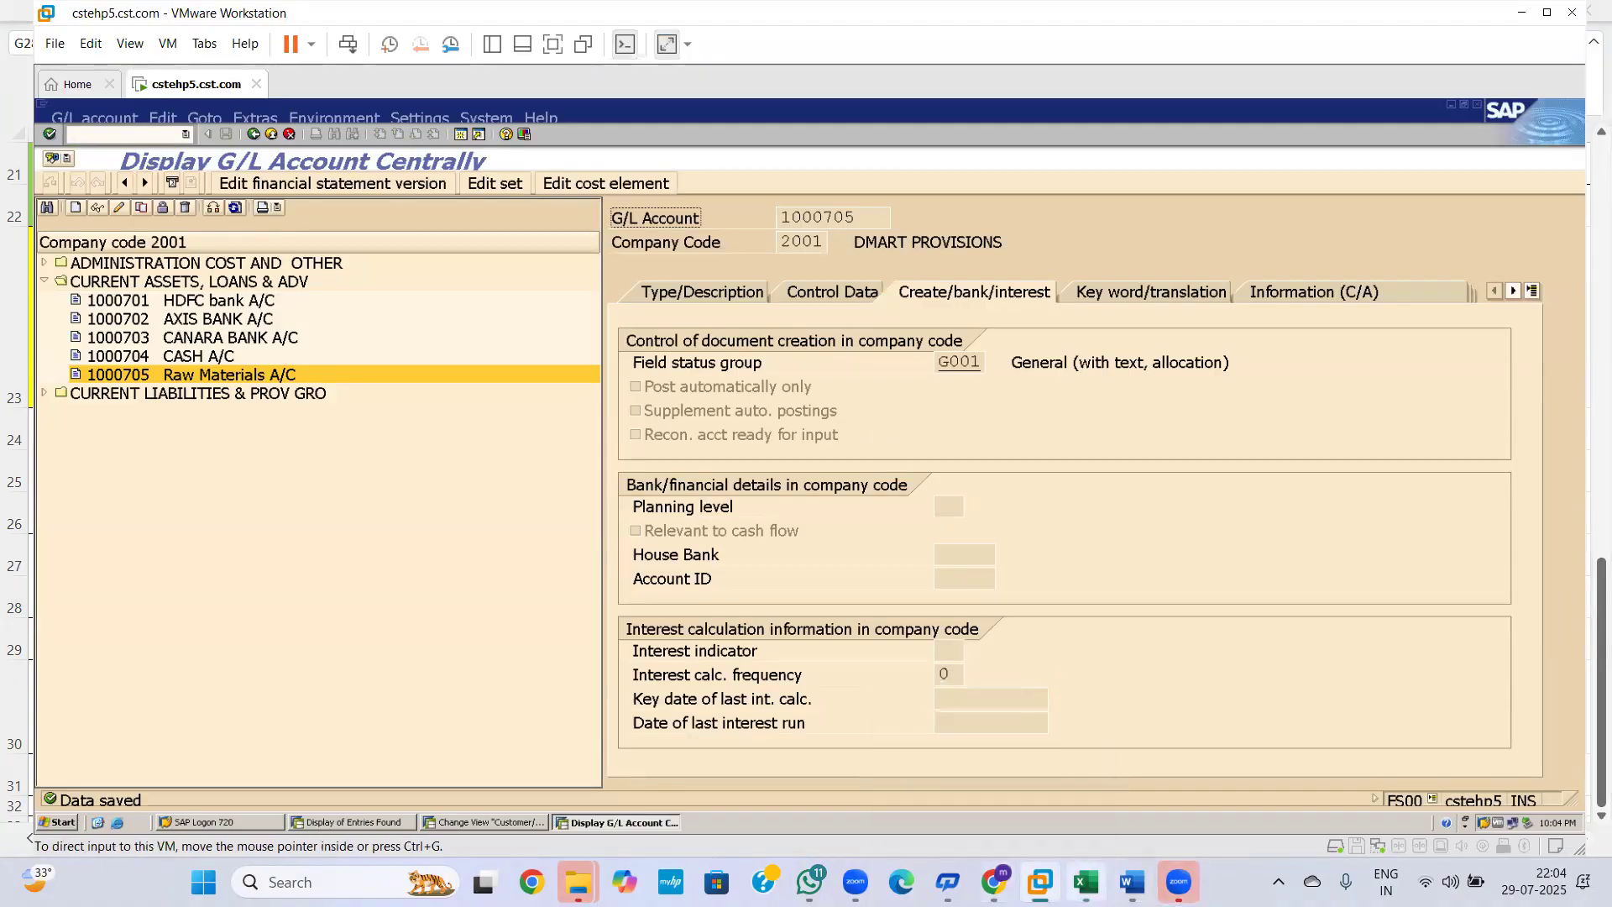
pyautogui.moveTo(1086, 881)
pyautogui.click(1100, 794)
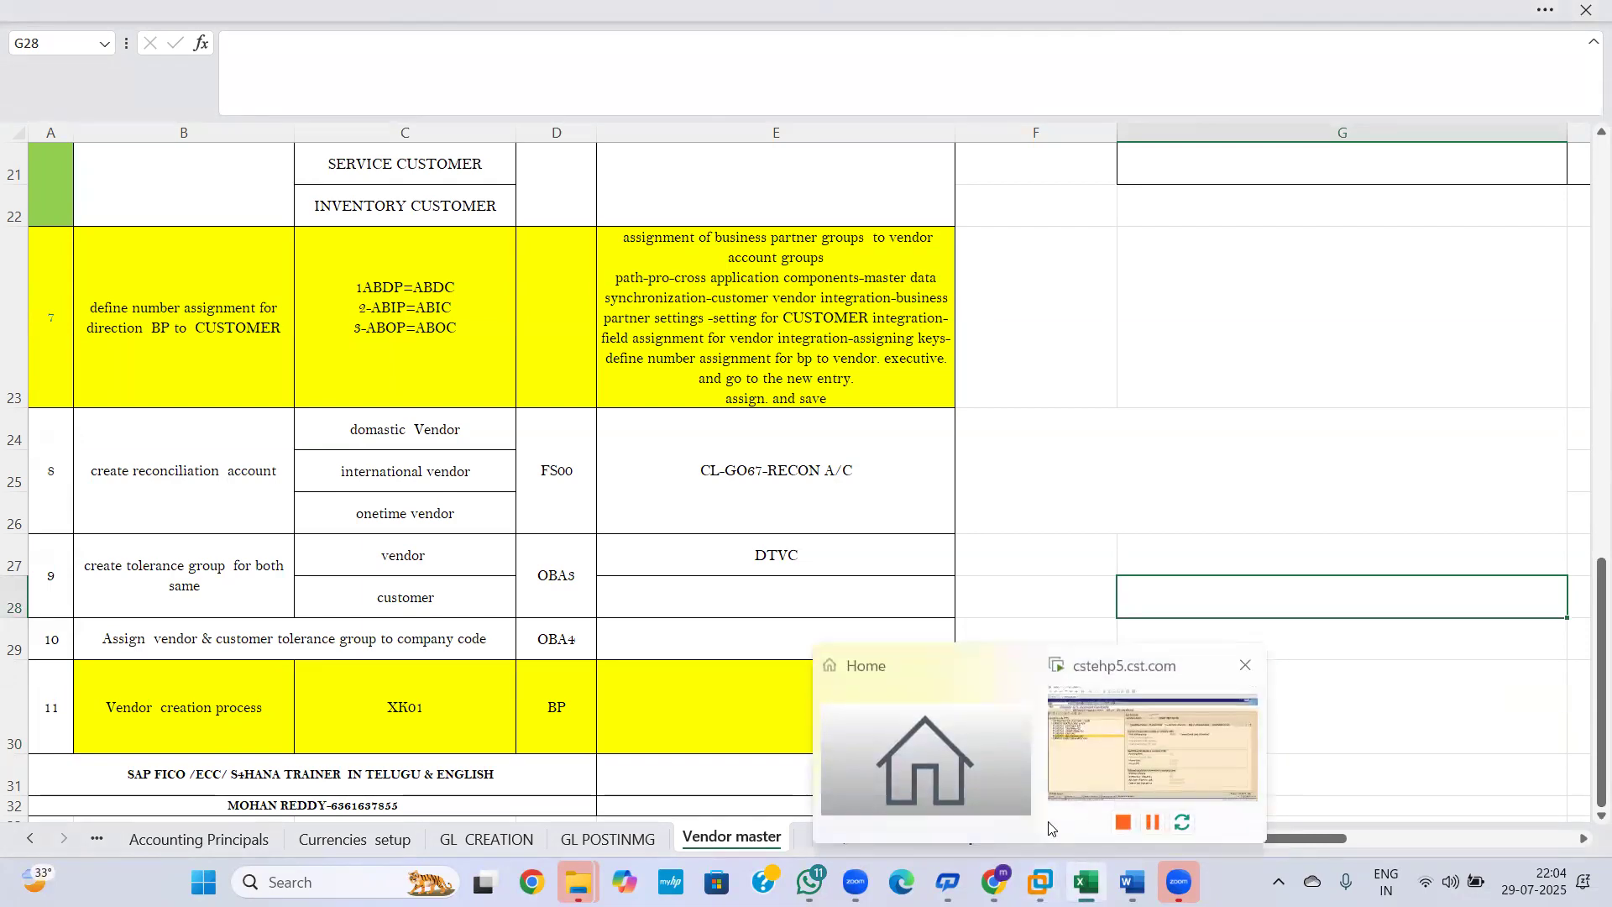
pyautogui.click(994, 881)
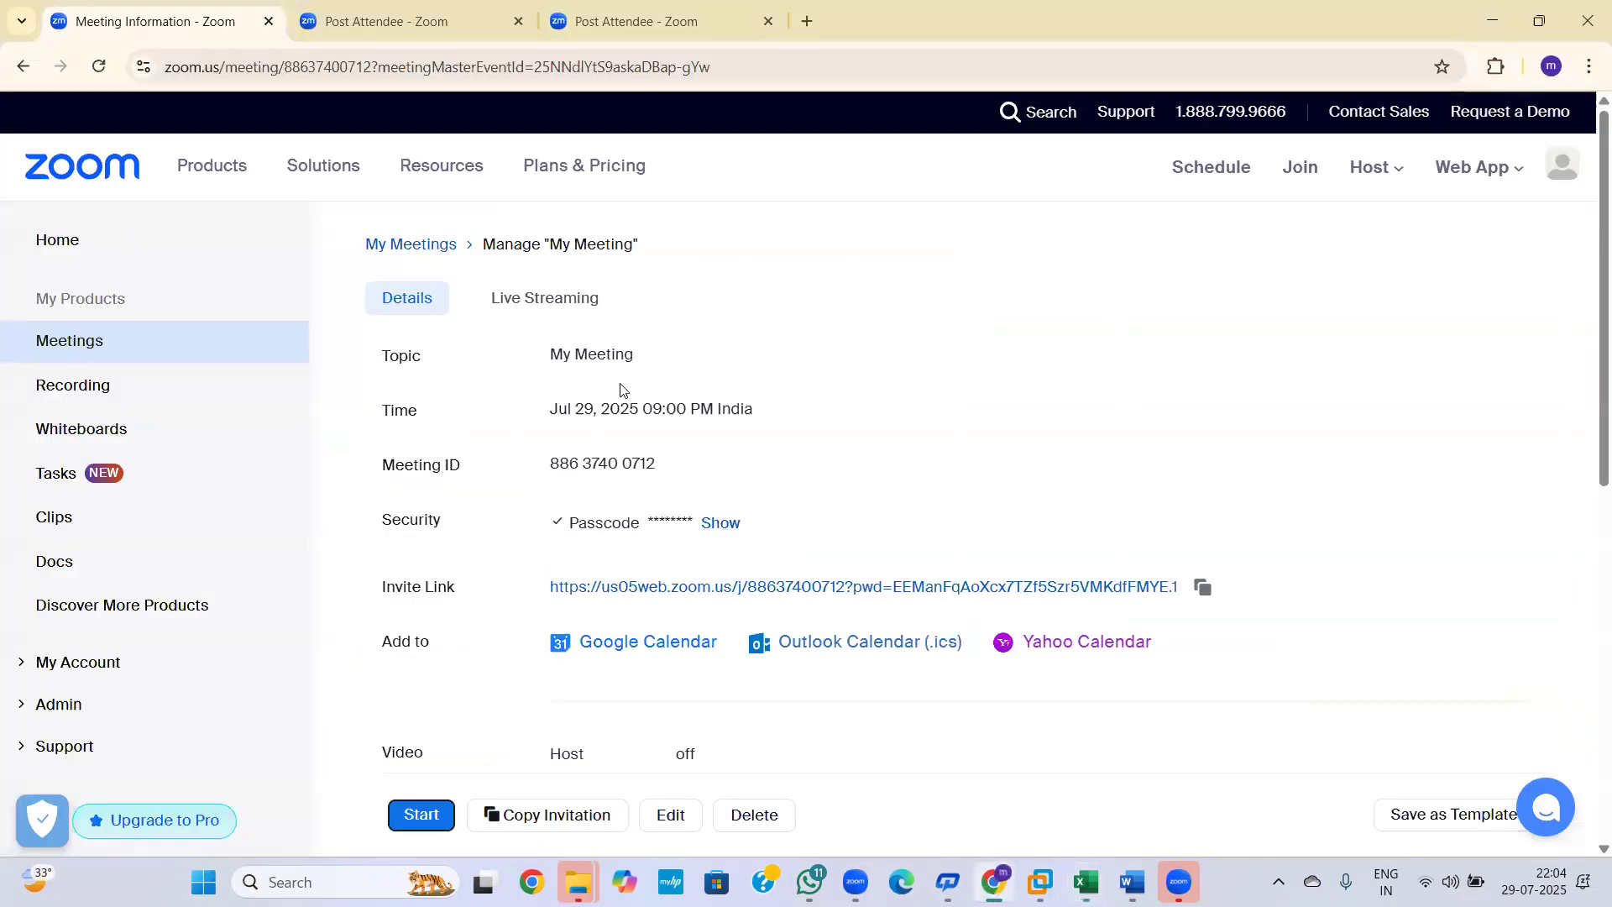
pyautogui.click(395, 17)
pyautogui.click(595, 11)
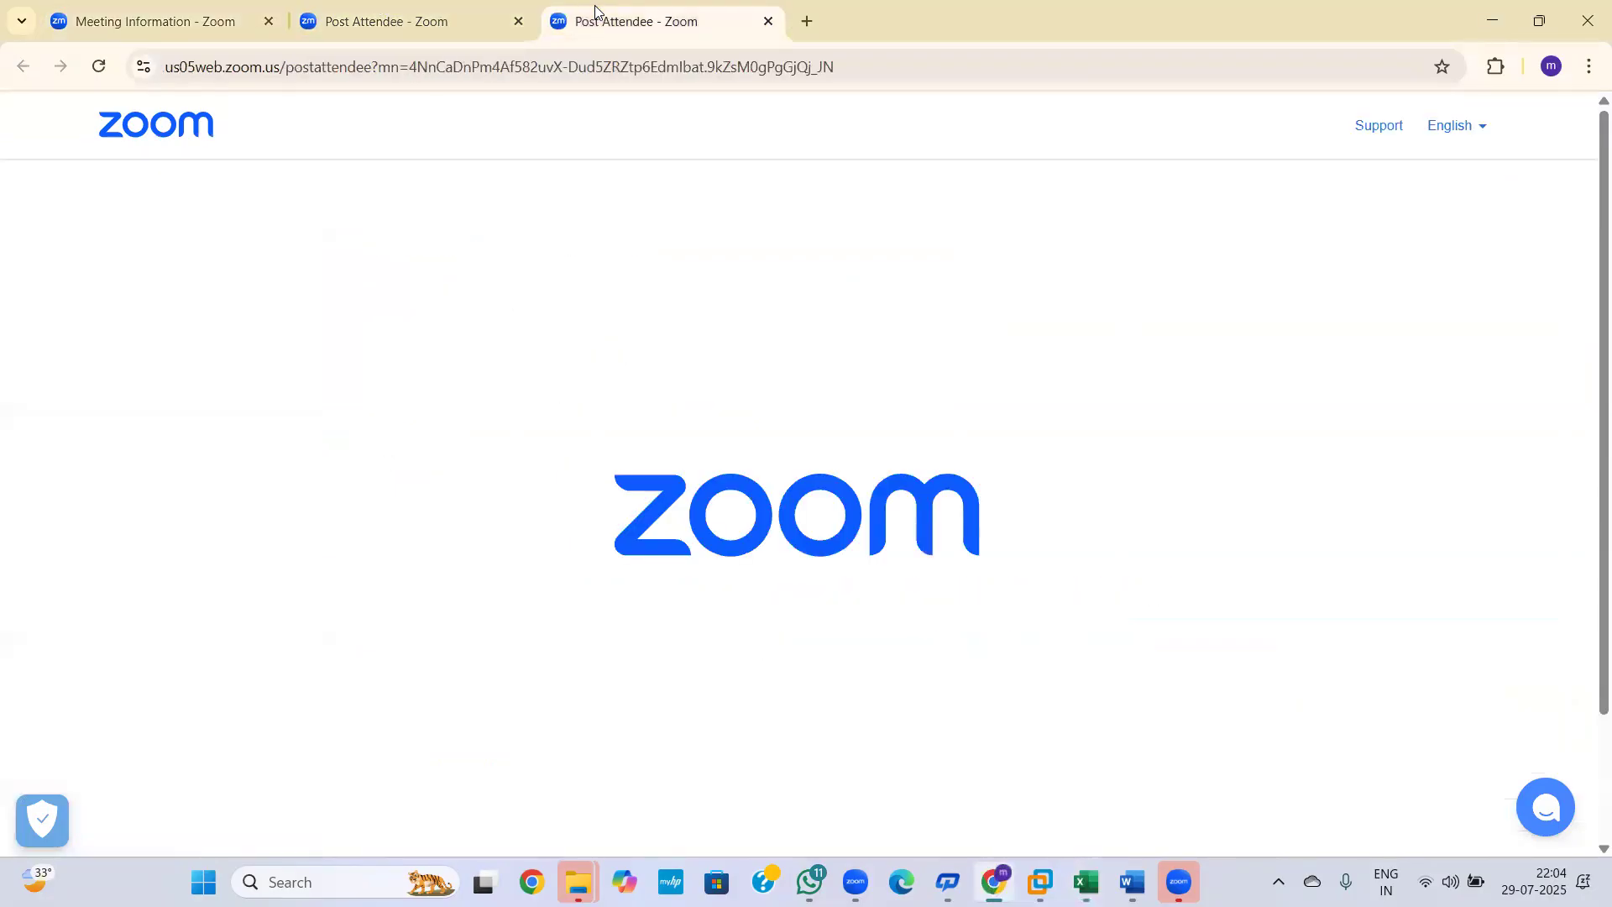
pyautogui.click(151, 15)
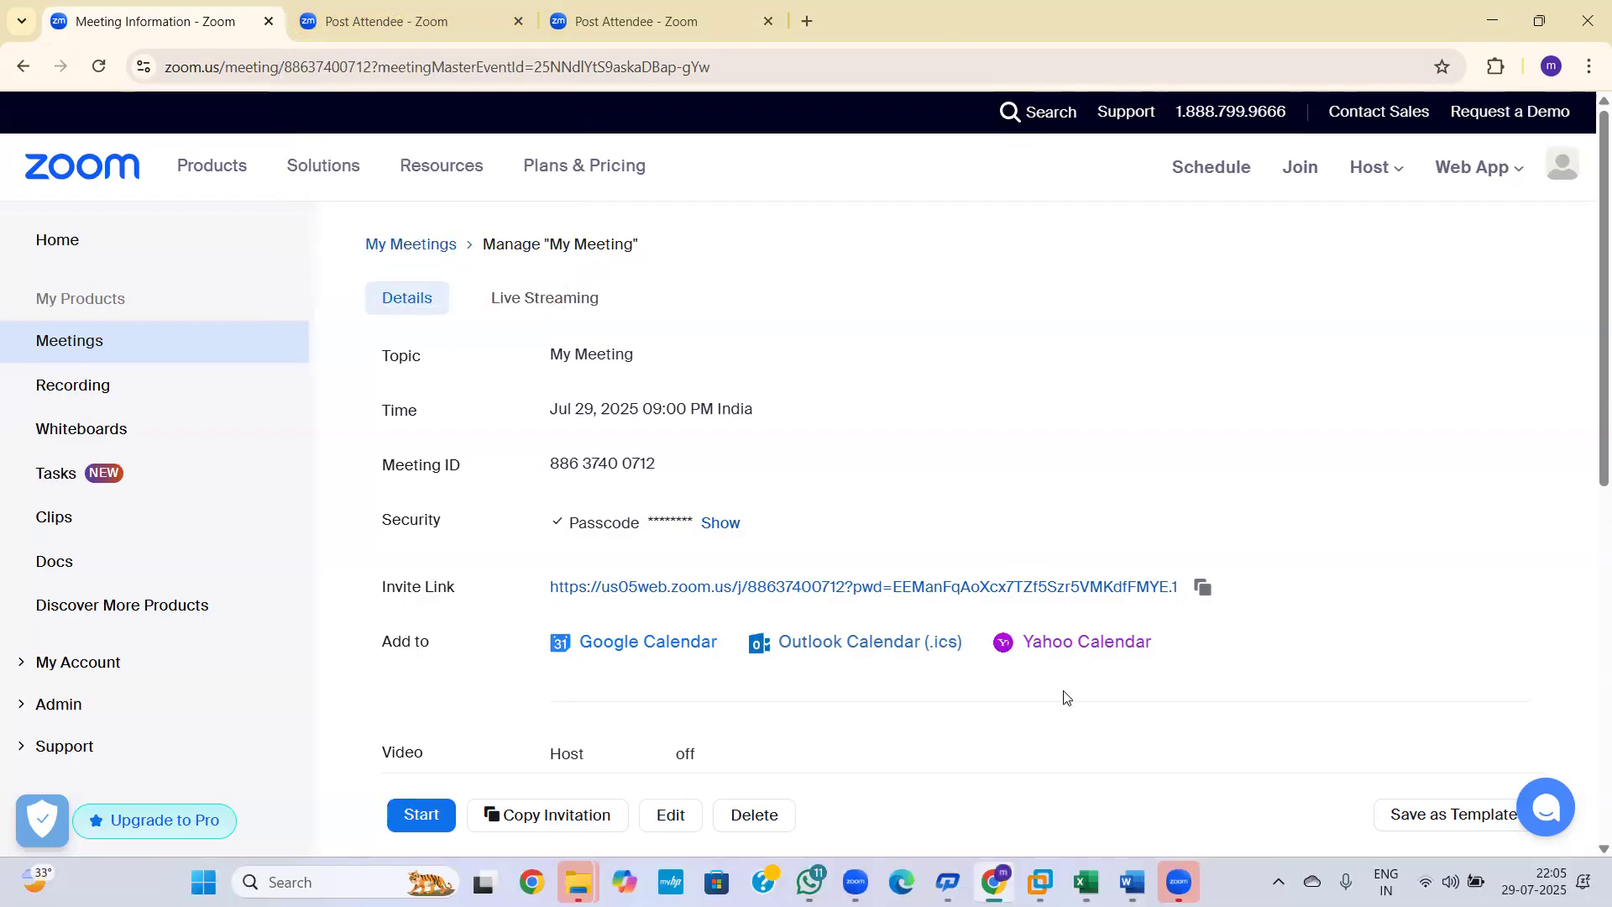
pyautogui.moveTo(1040, 881)
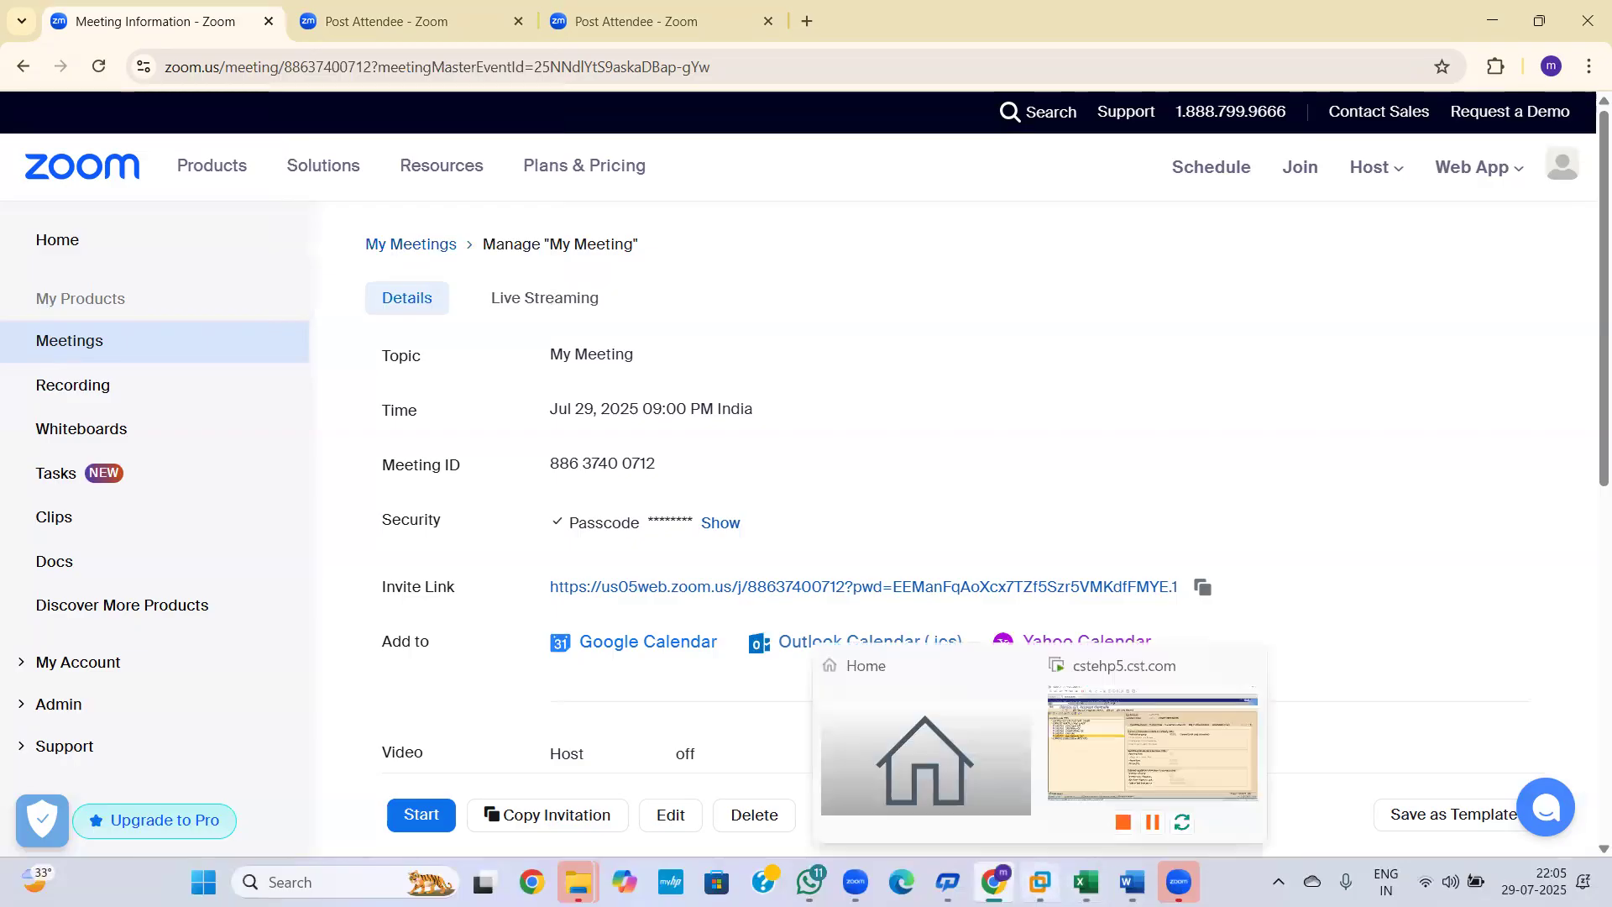
pyautogui.click(1095, 783)
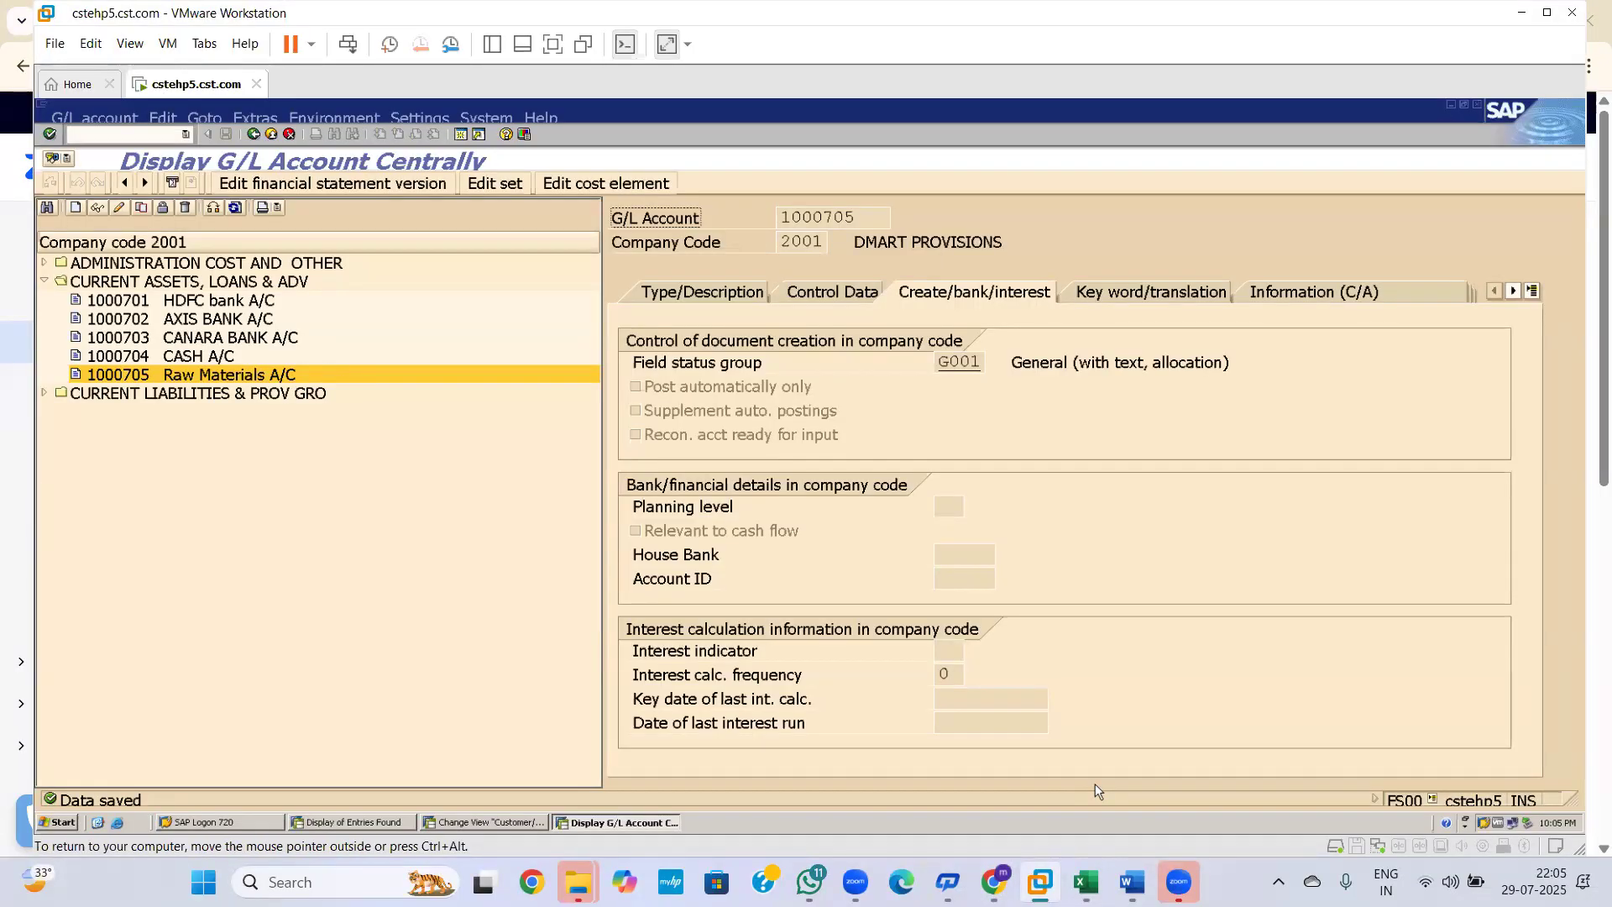
# Leave the G/L account display and open vendor invoice entry with transaction /NFB60
pyautogui.click(152, 135)
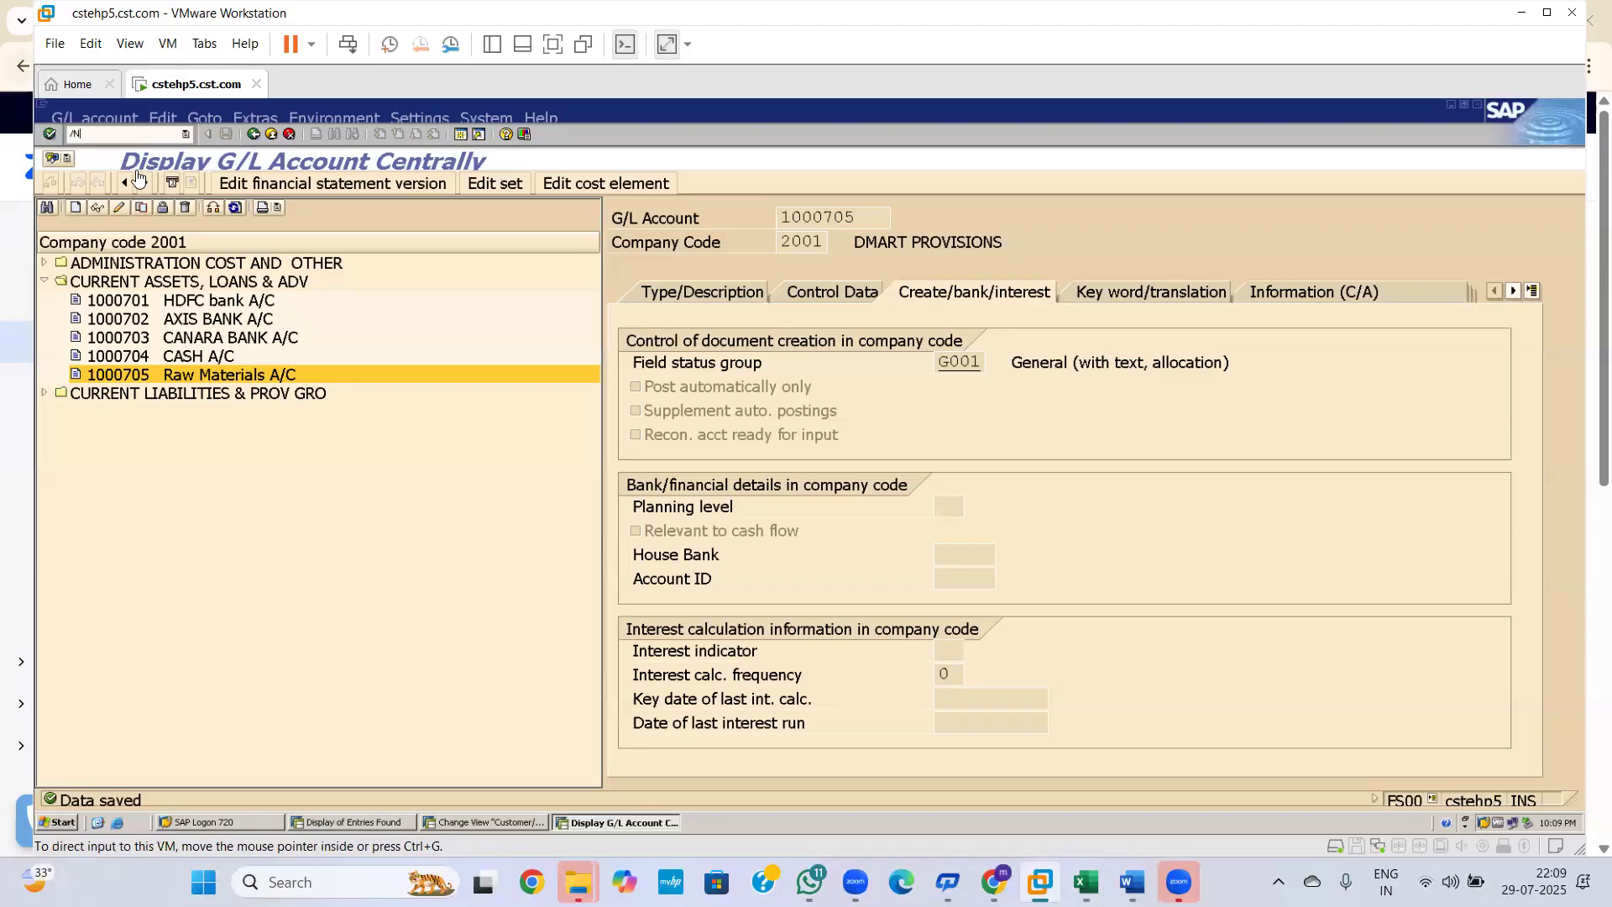
pyautogui.write('FB60')
pyautogui.press('Return')
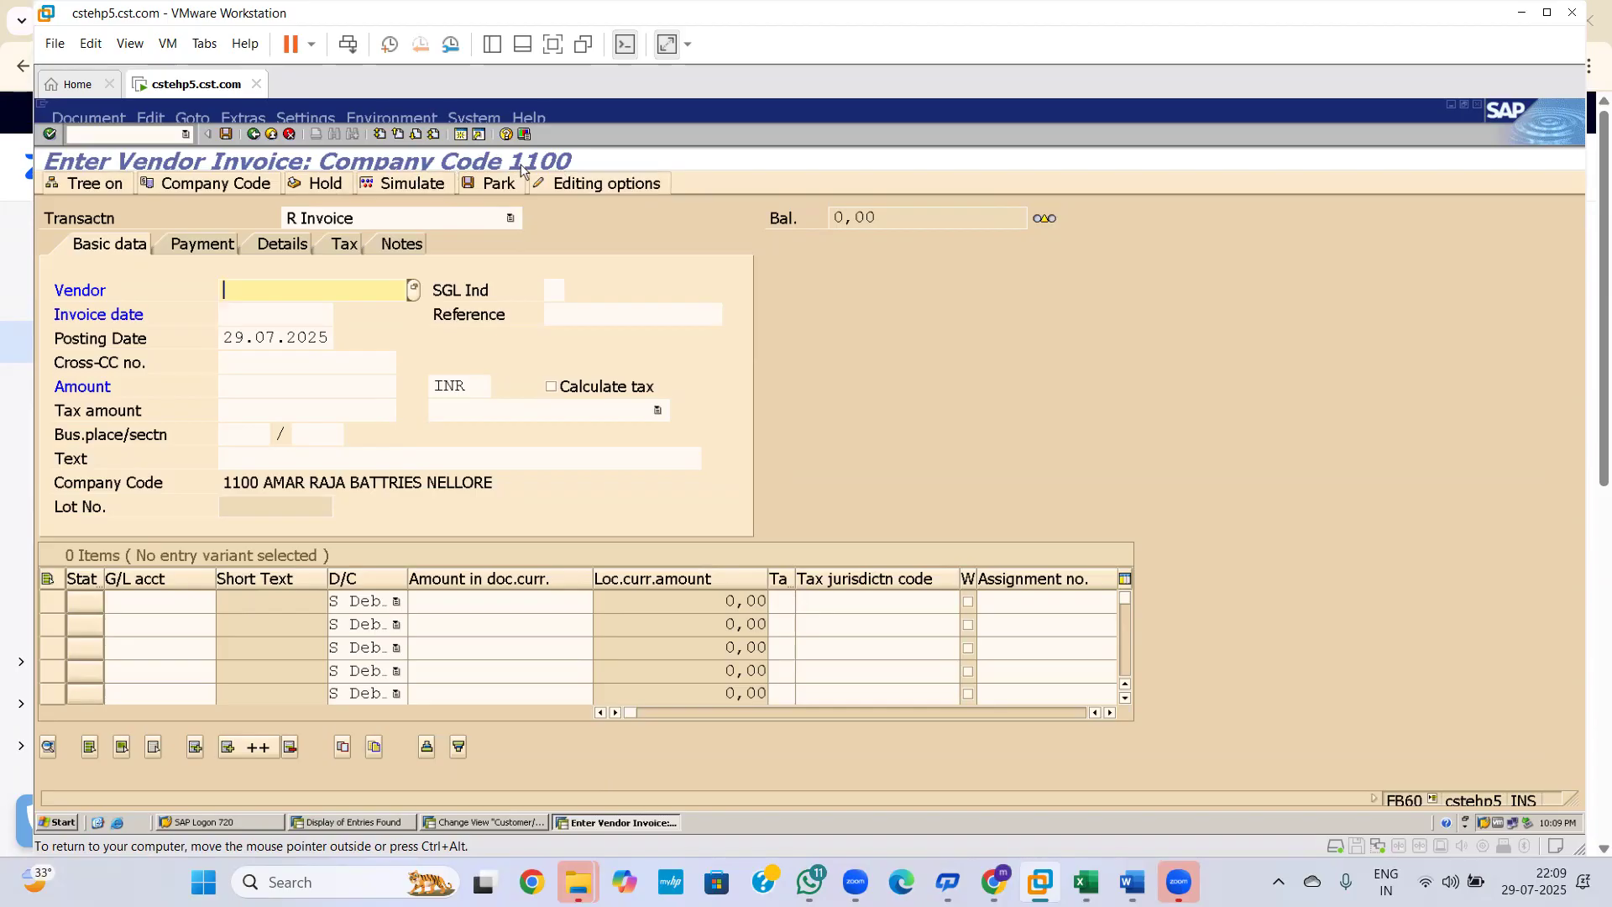
# Switch the vendor invoice entry to company code 2001
pyautogui.click(246, 184)
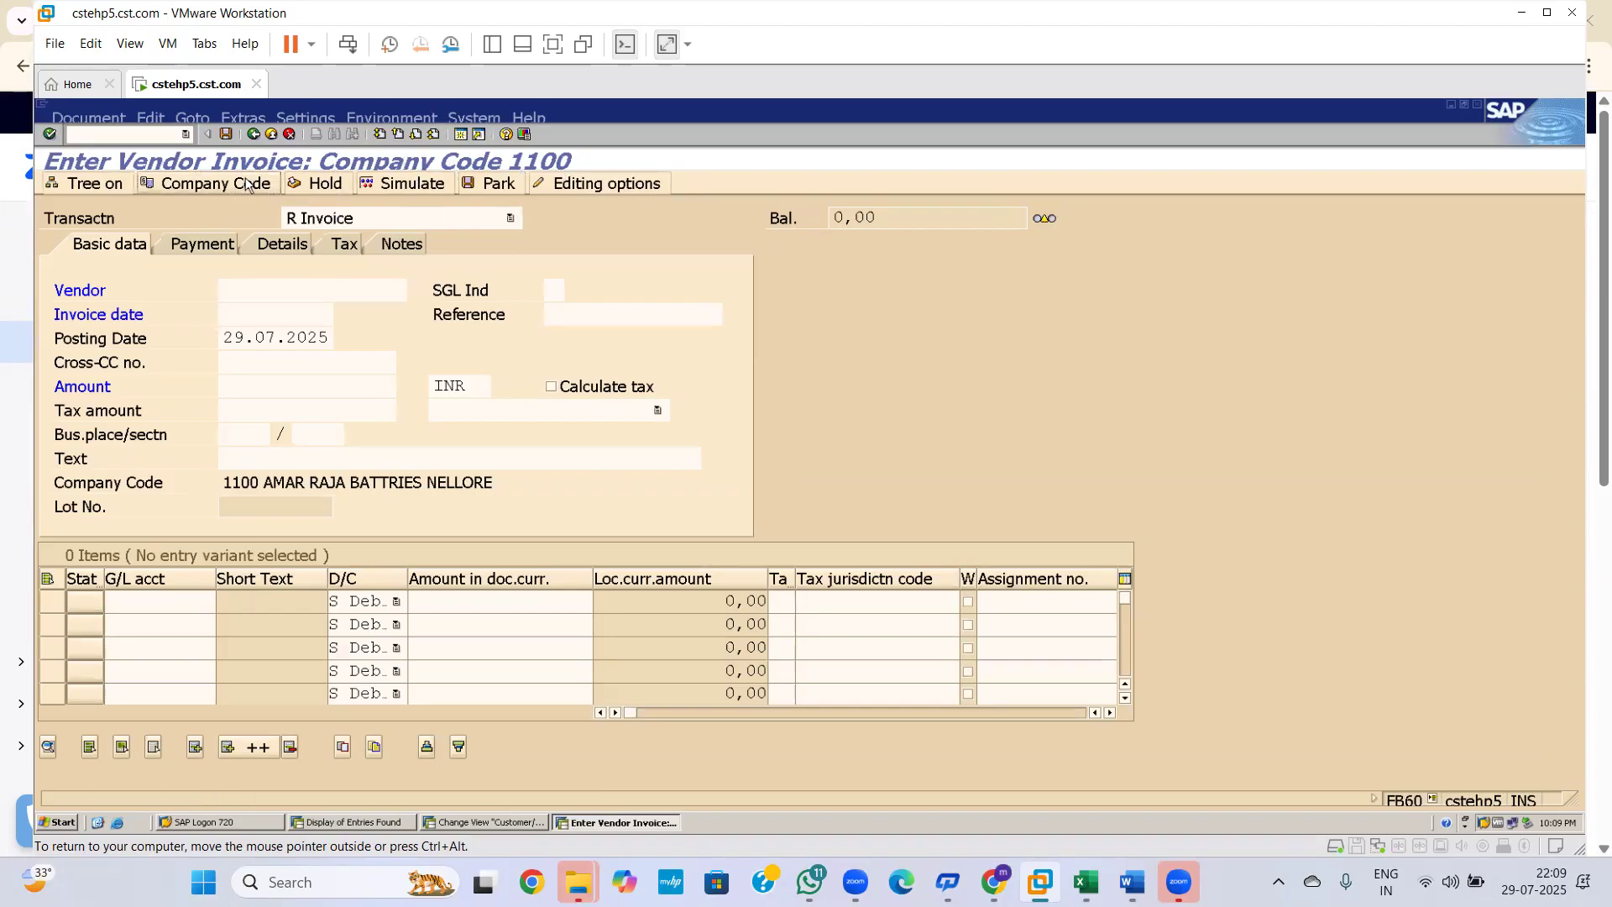
pyautogui.write('2001')
pyautogui.press('Return')
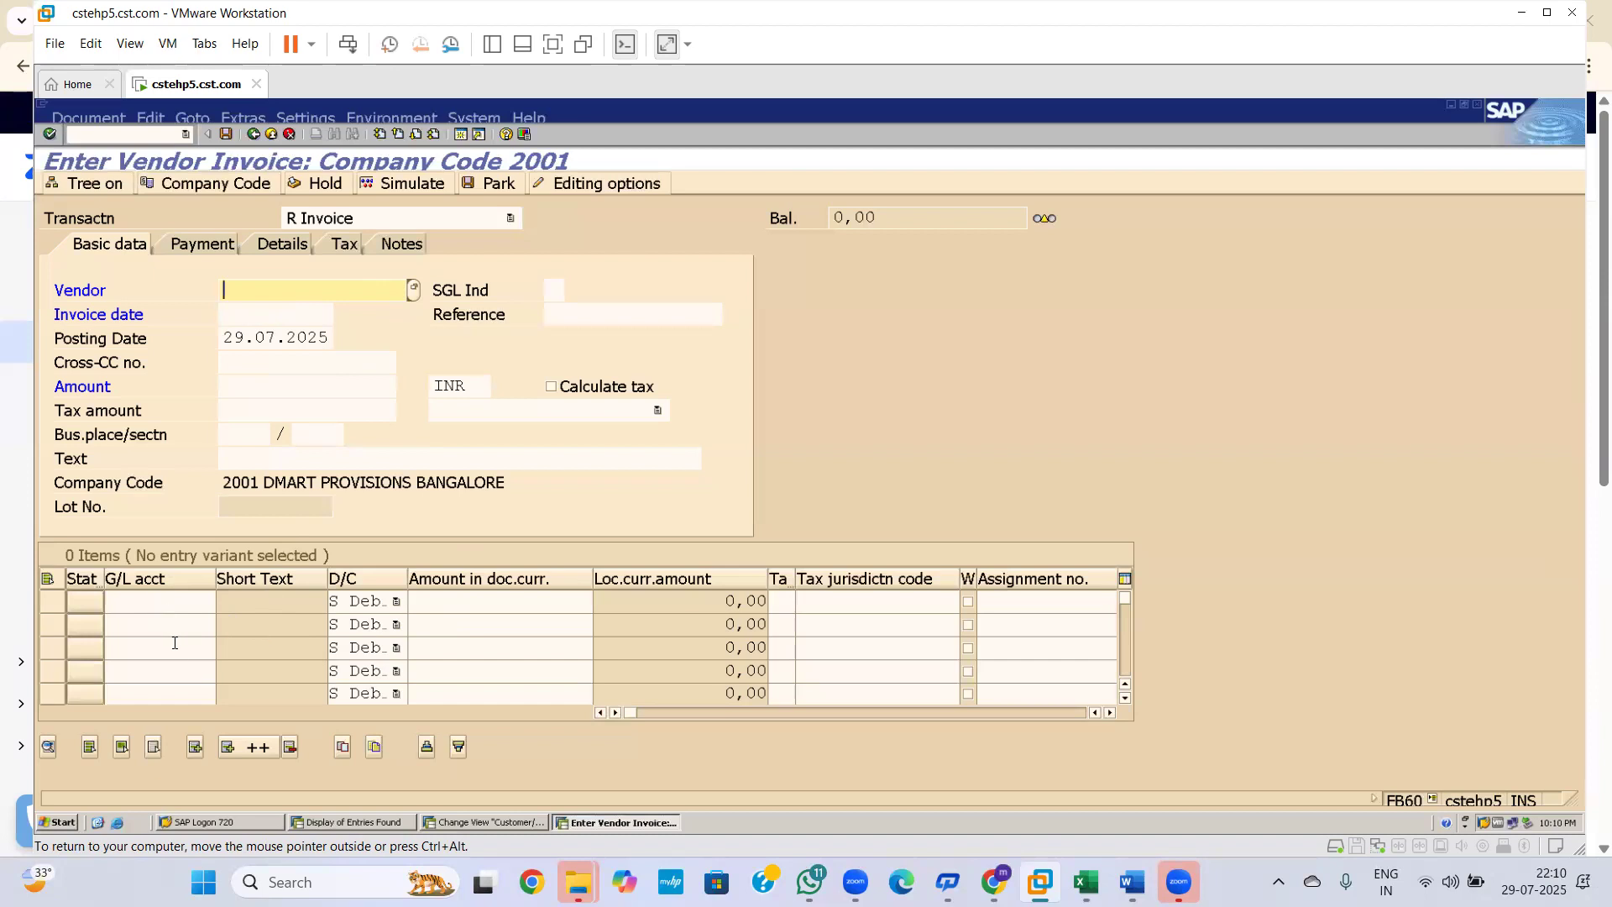
# Restart vendor invoice entry transaction FB60 with a blank form
pyautogui.click(1126, 700)
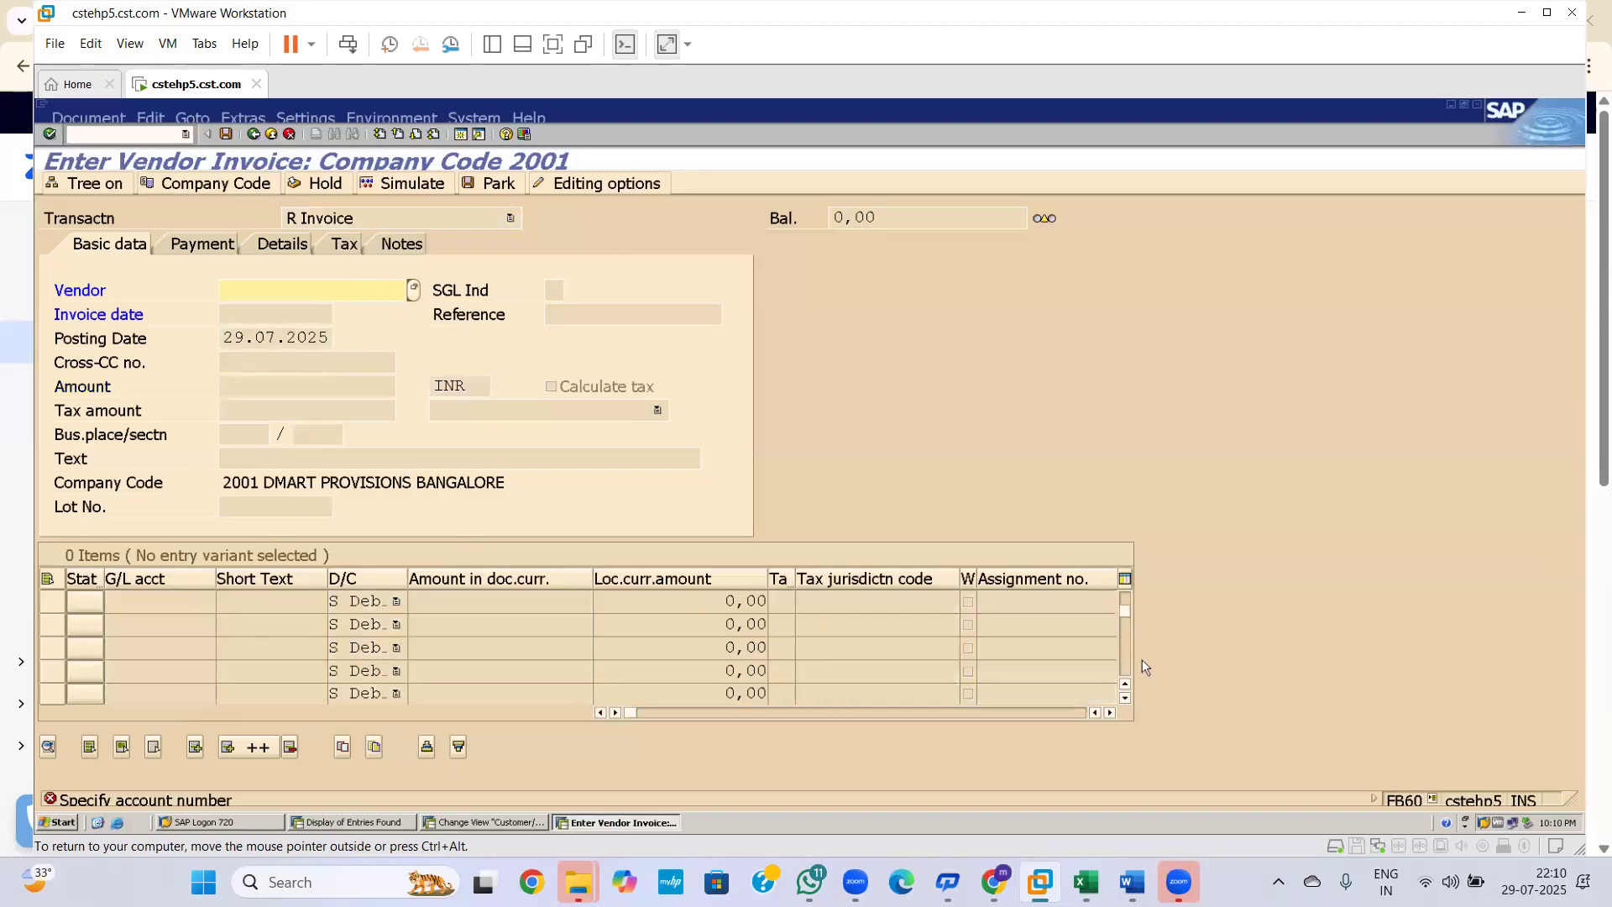
pyautogui.moveTo(1125, 608); pyautogui.dragTo(1123, 541)
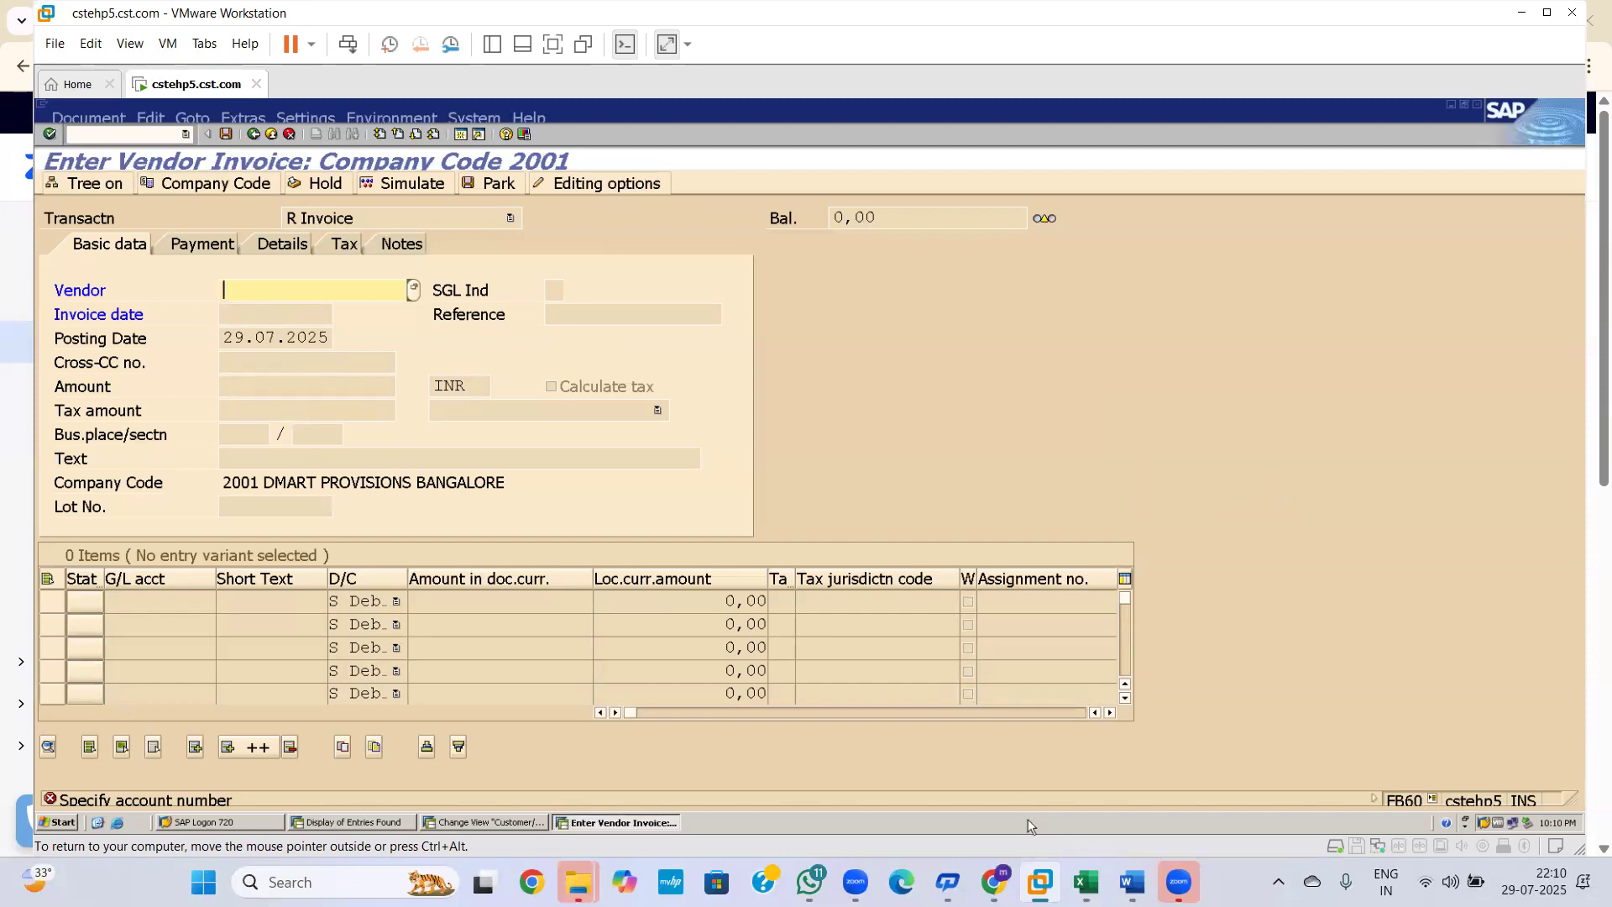
pyautogui.moveTo(1086, 882)
pyautogui.click(171, 136)
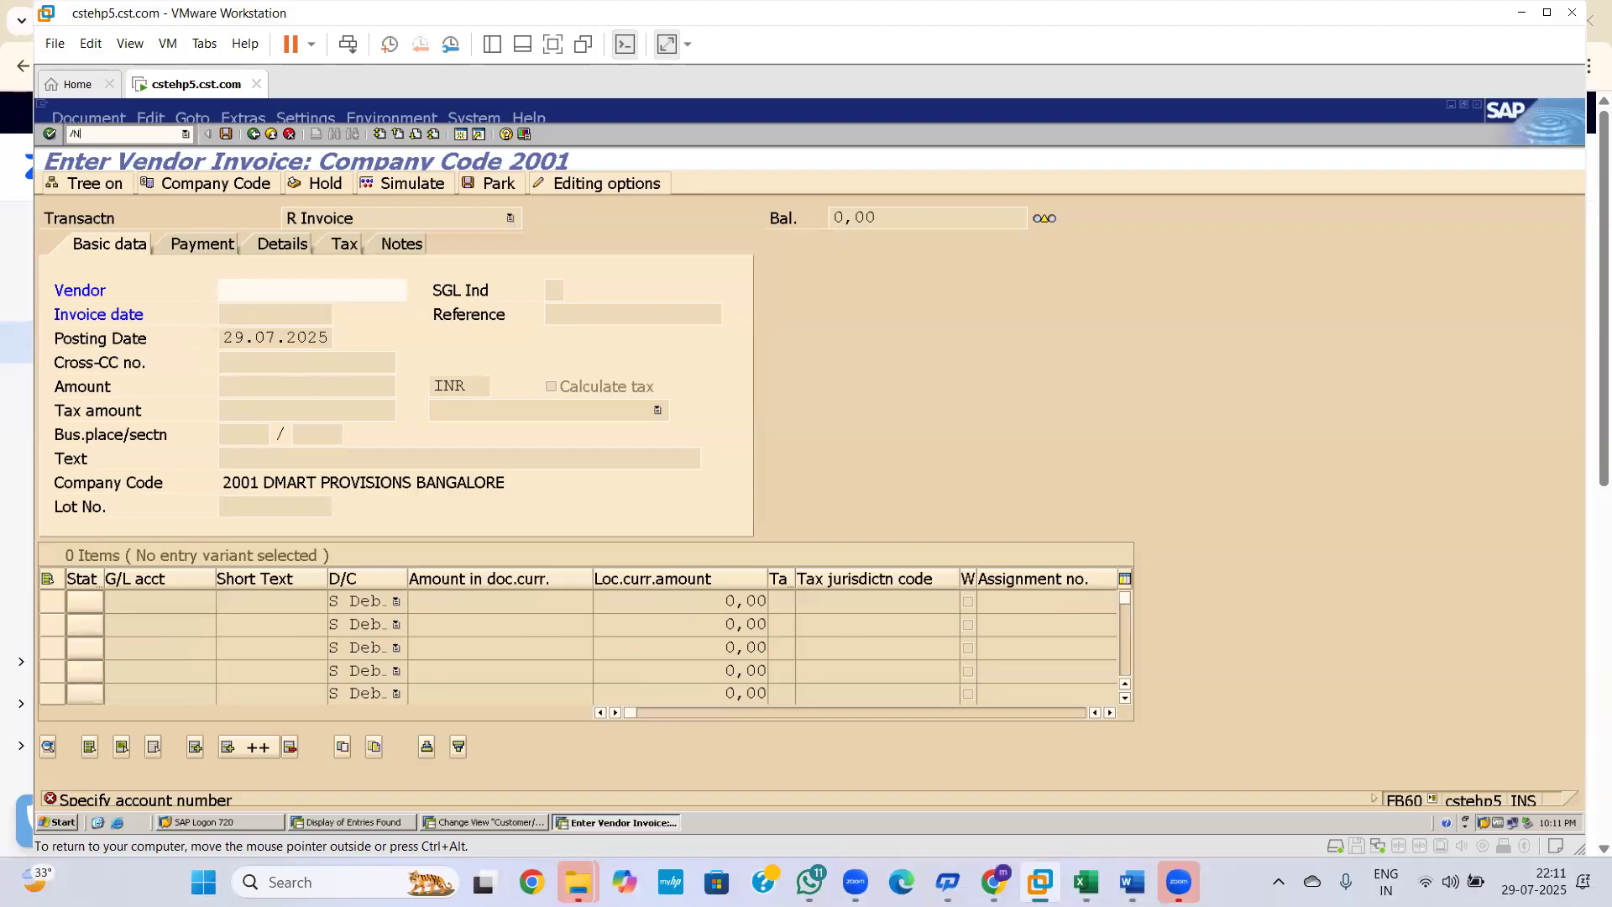
pyautogui.press('Return')
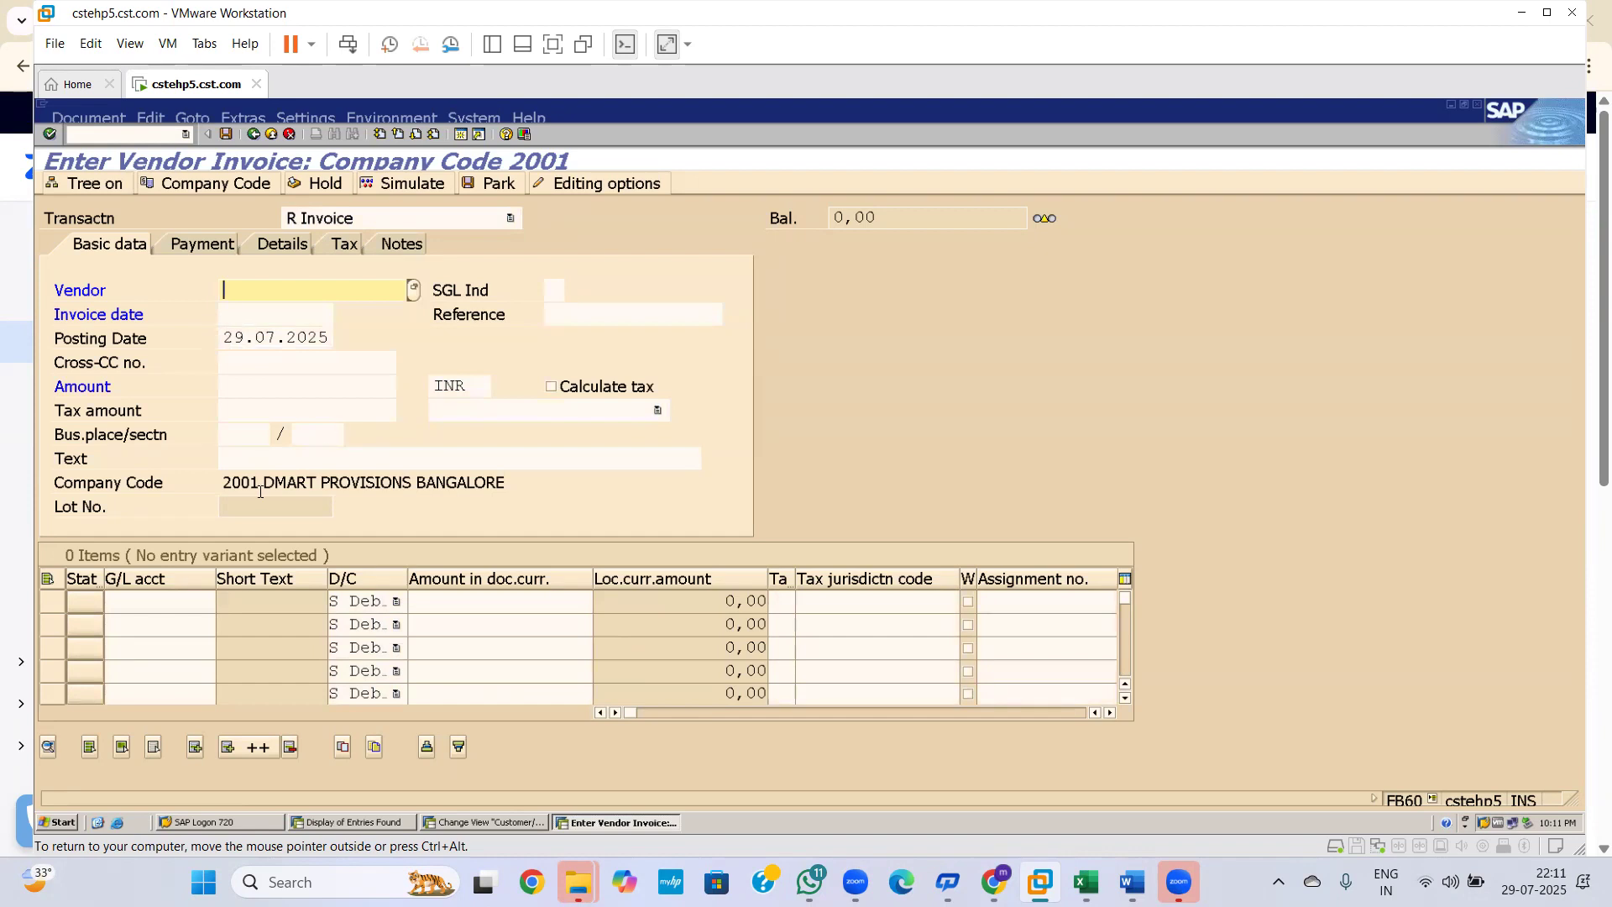
# Look up the vendors of company code 2001 and select RELIANCE MART as the invoice vendor
pyautogui.click(418, 289)
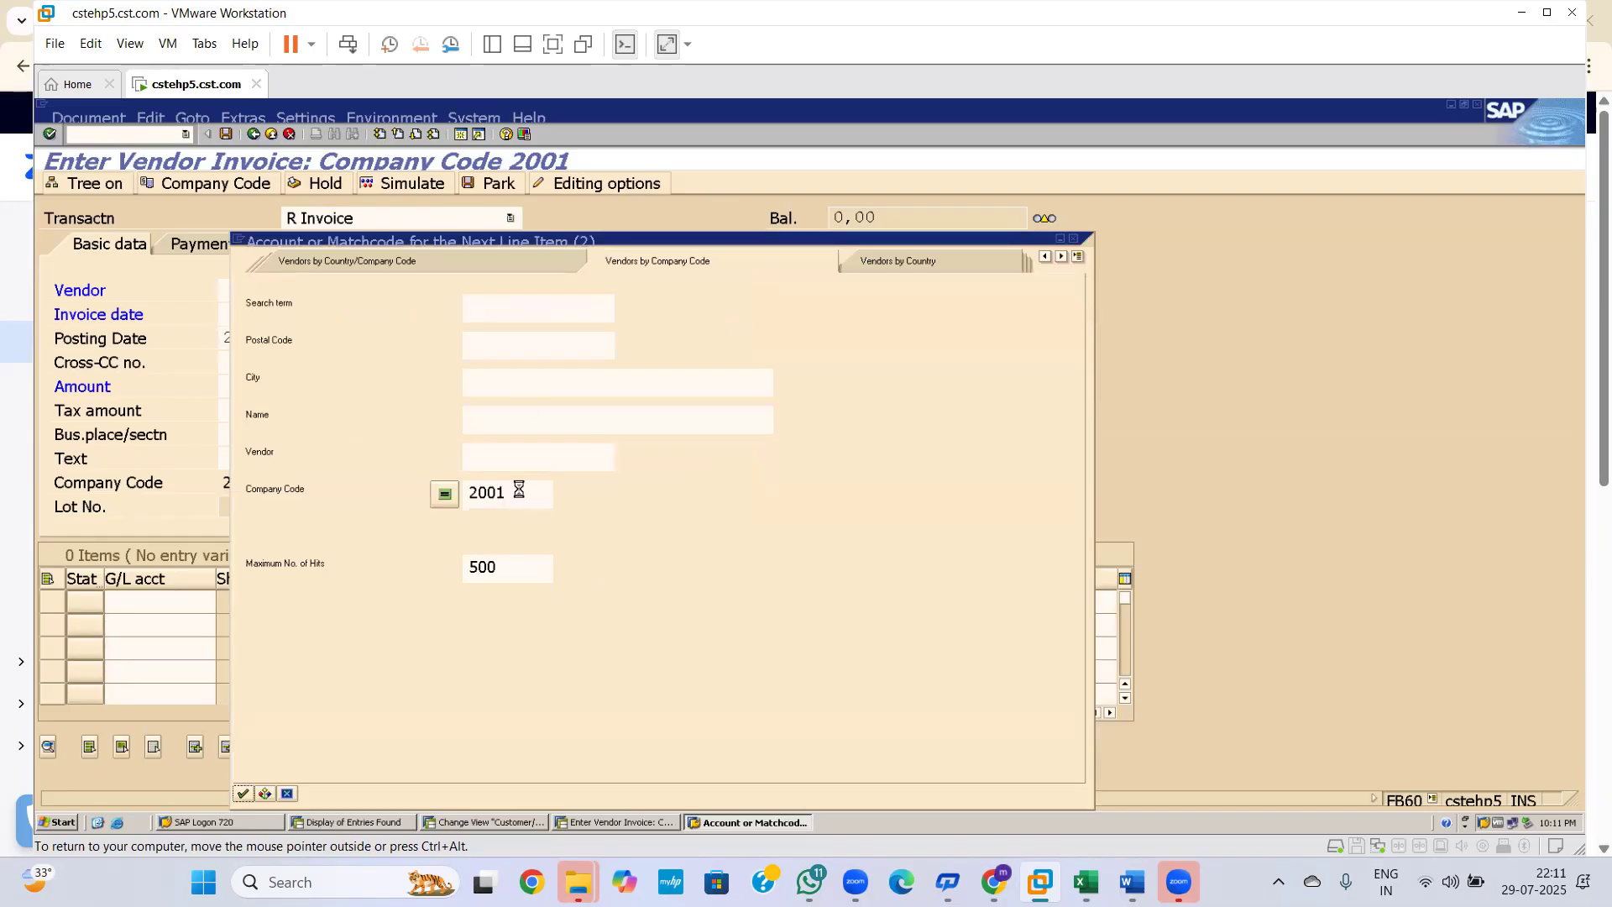
pyautogui.press('Return')
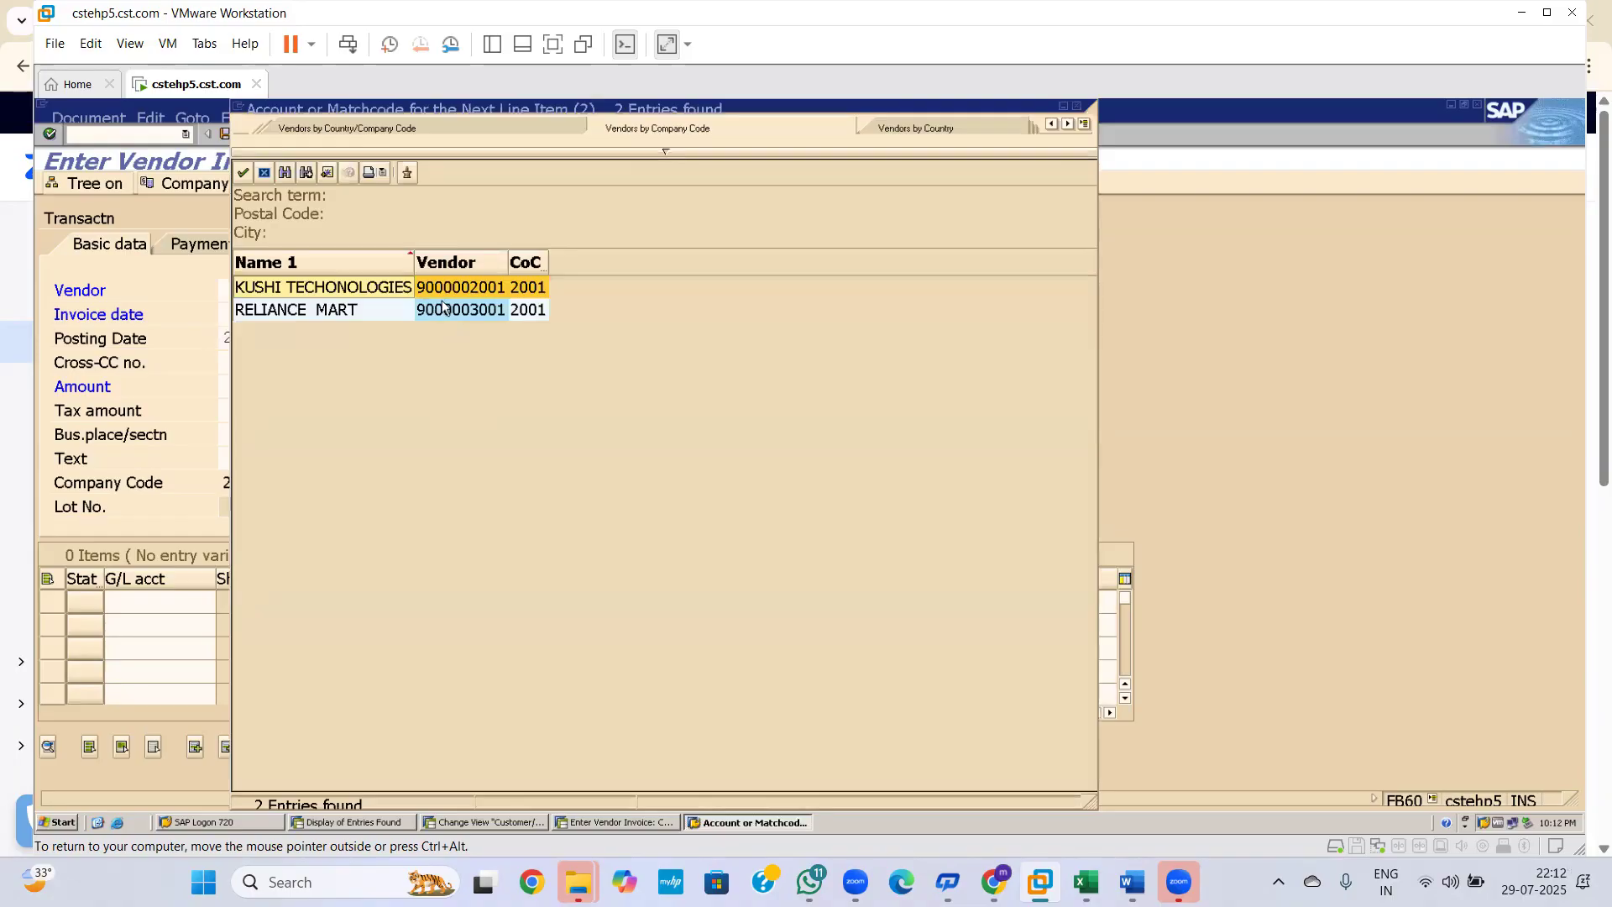
pyautogui.click(336, 314)
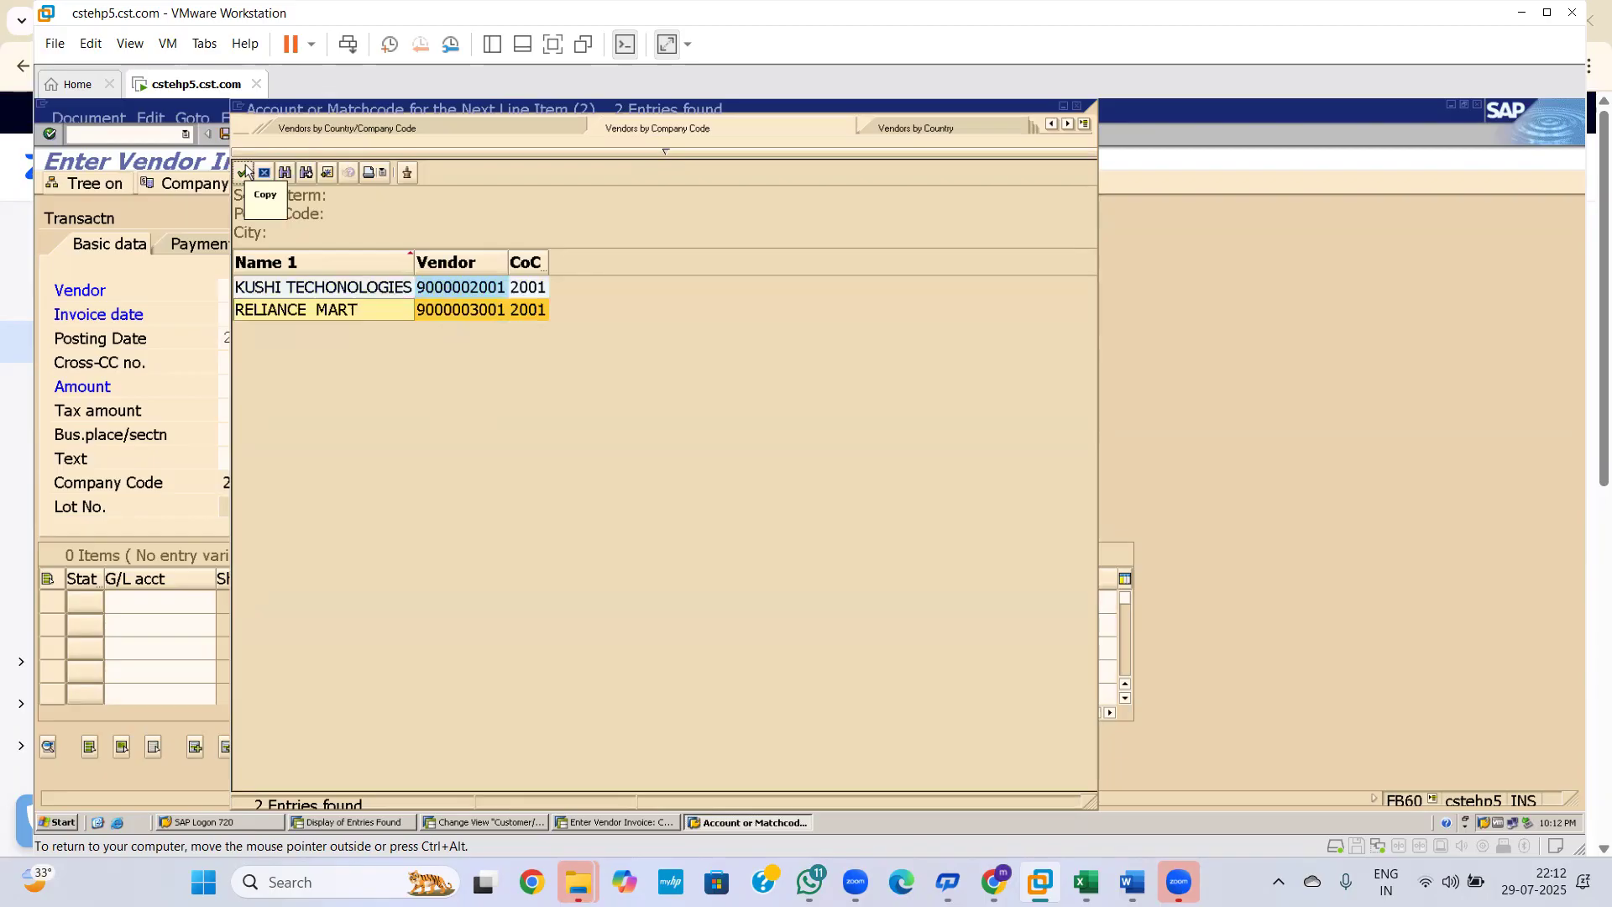
pyautogui.click(244, 172)
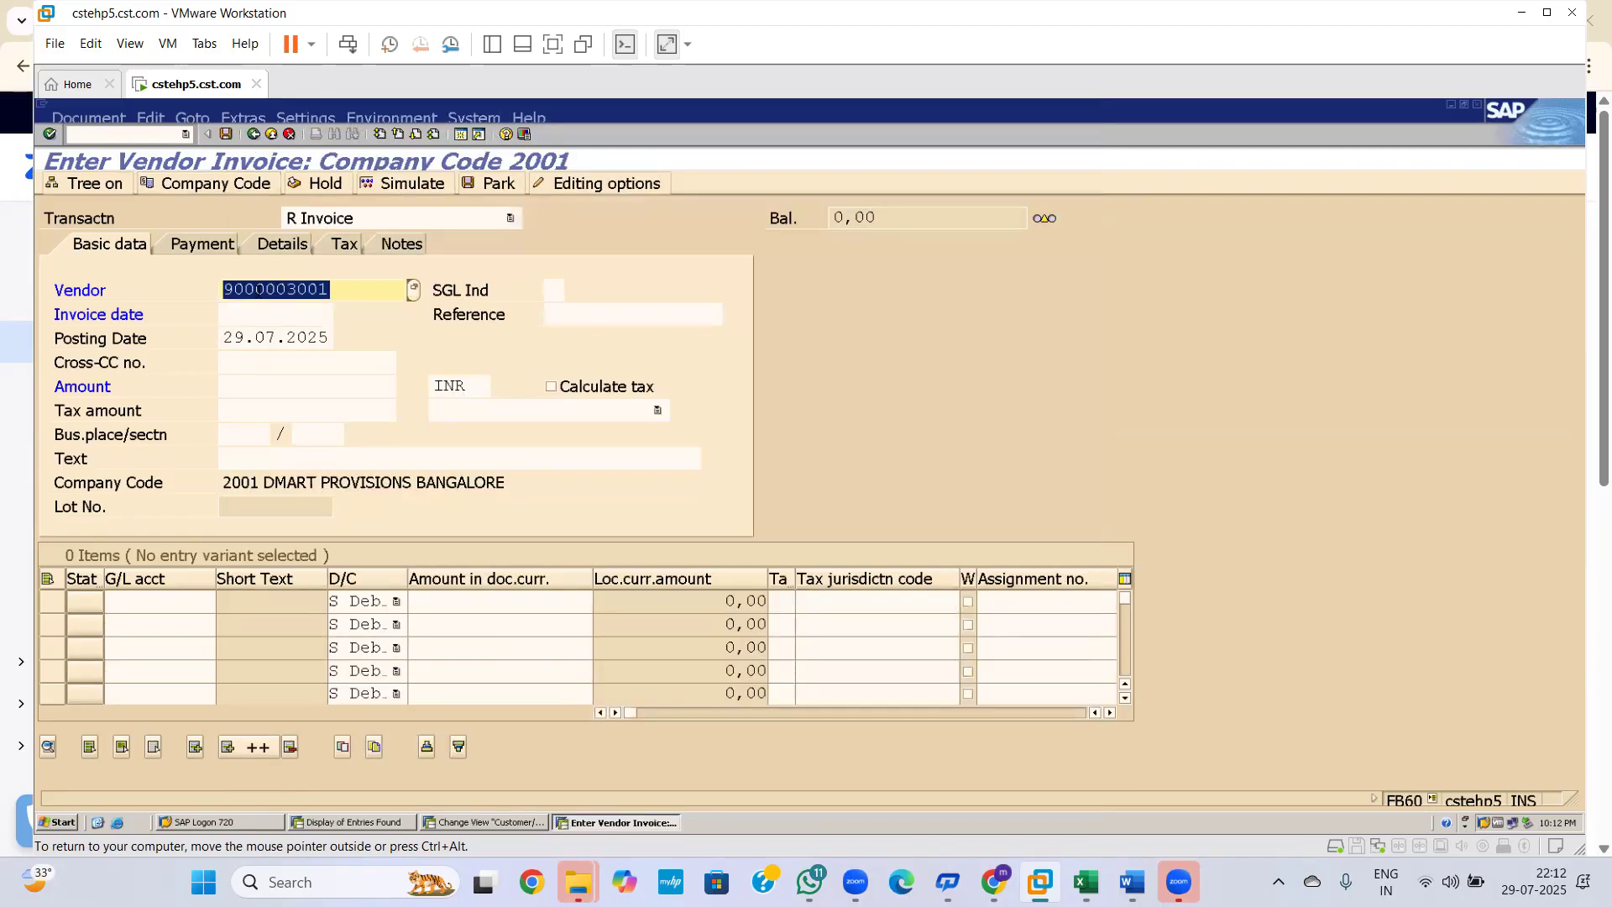
# Fill in the invoice header with invoice date 29.07.2025, amount 50000 and text "RAW MATE PURCHASE"
pyautogui.click(249, 313)
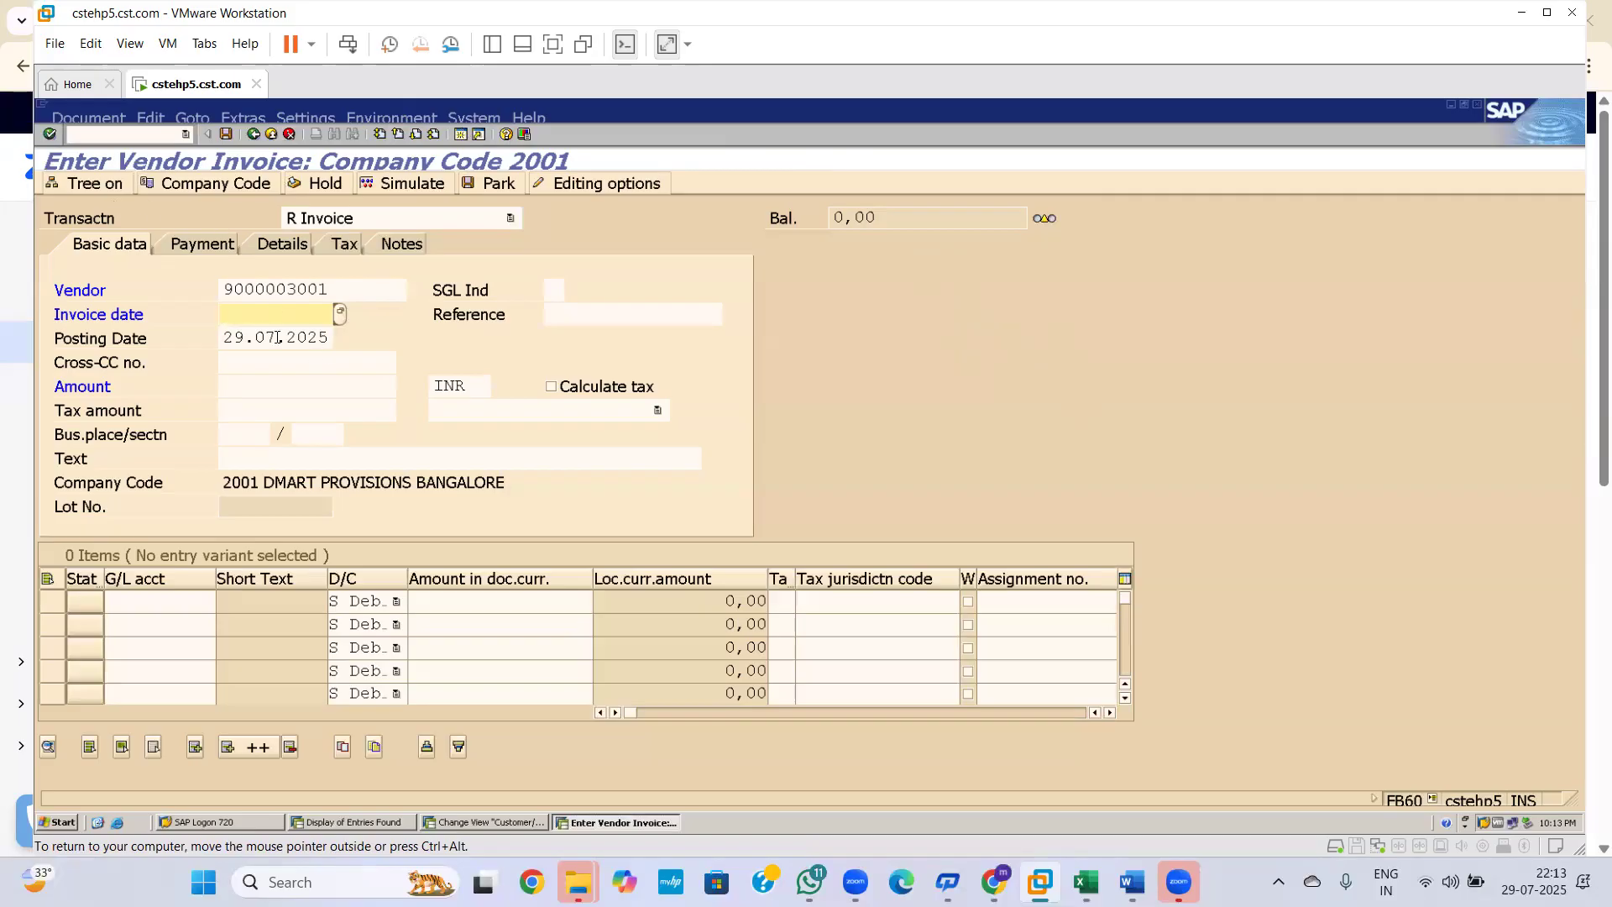
pyautogui.write('29.07.2025')
pyautogui.click(260, 387)
pyautogui.write('50000')
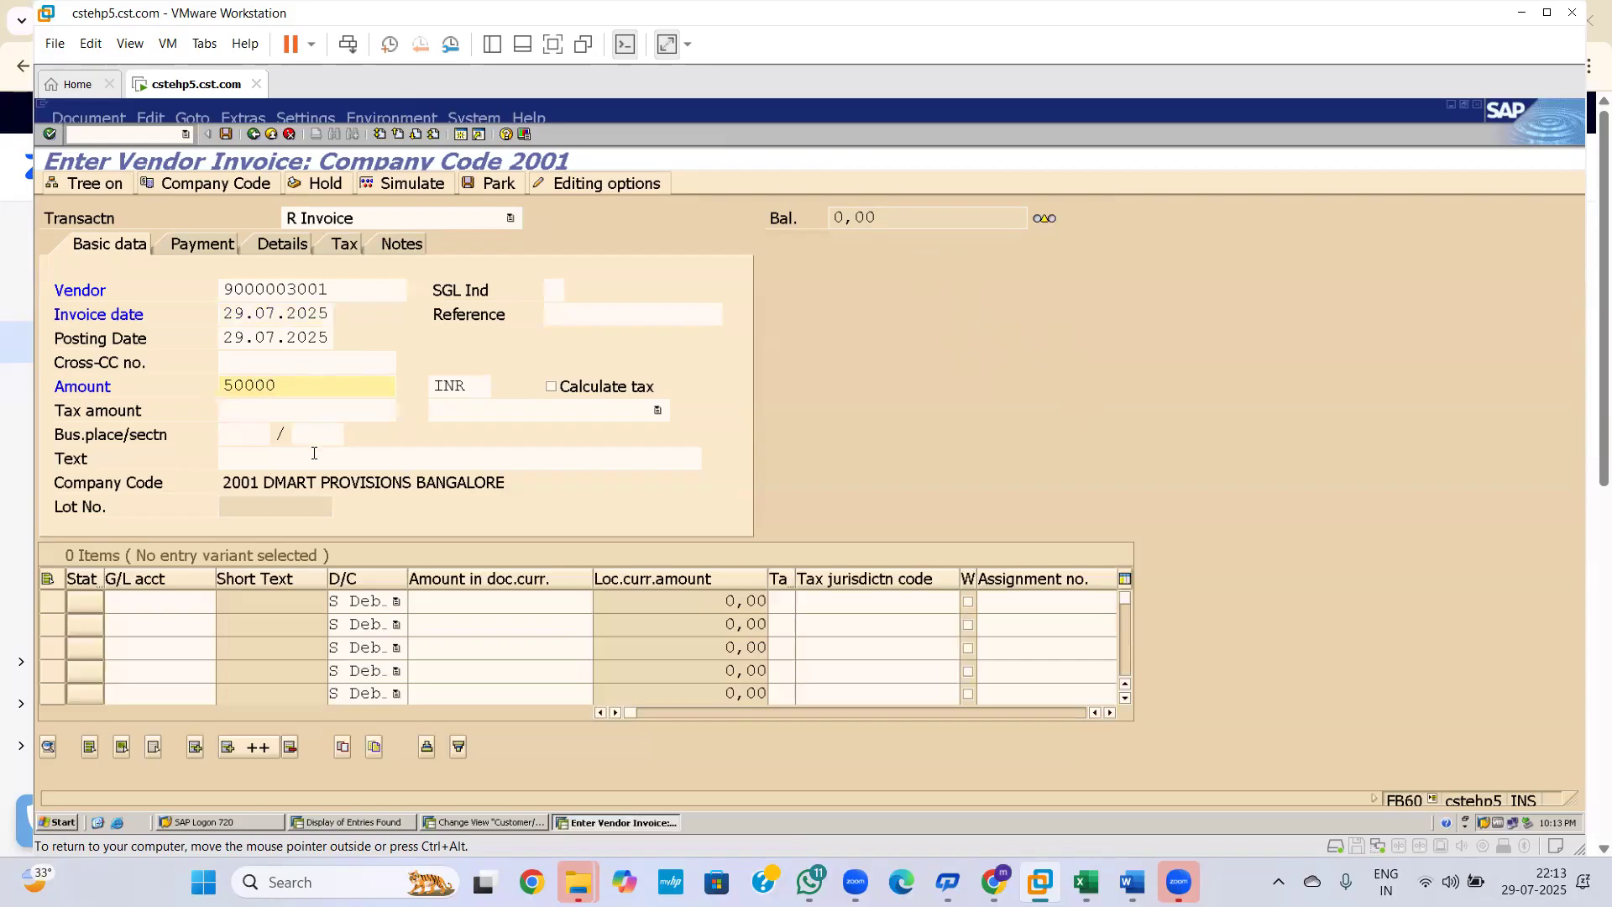
pyautogui.click(274, 458)
pyautogui.write('RAW ')
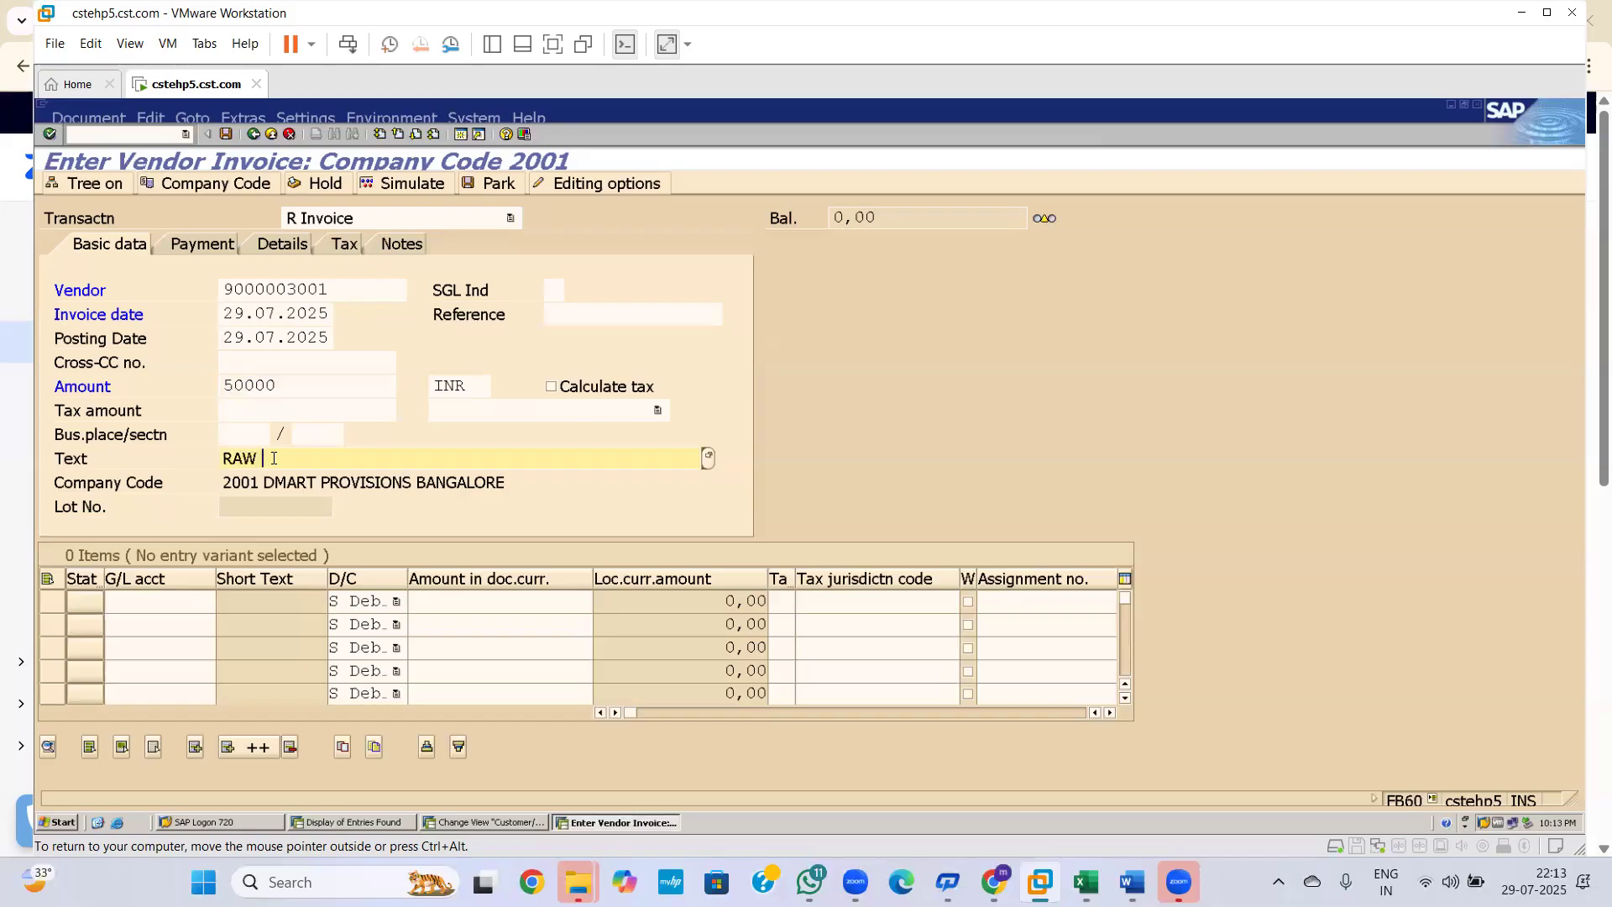
pyautogui.write('MATE PURCHASE')
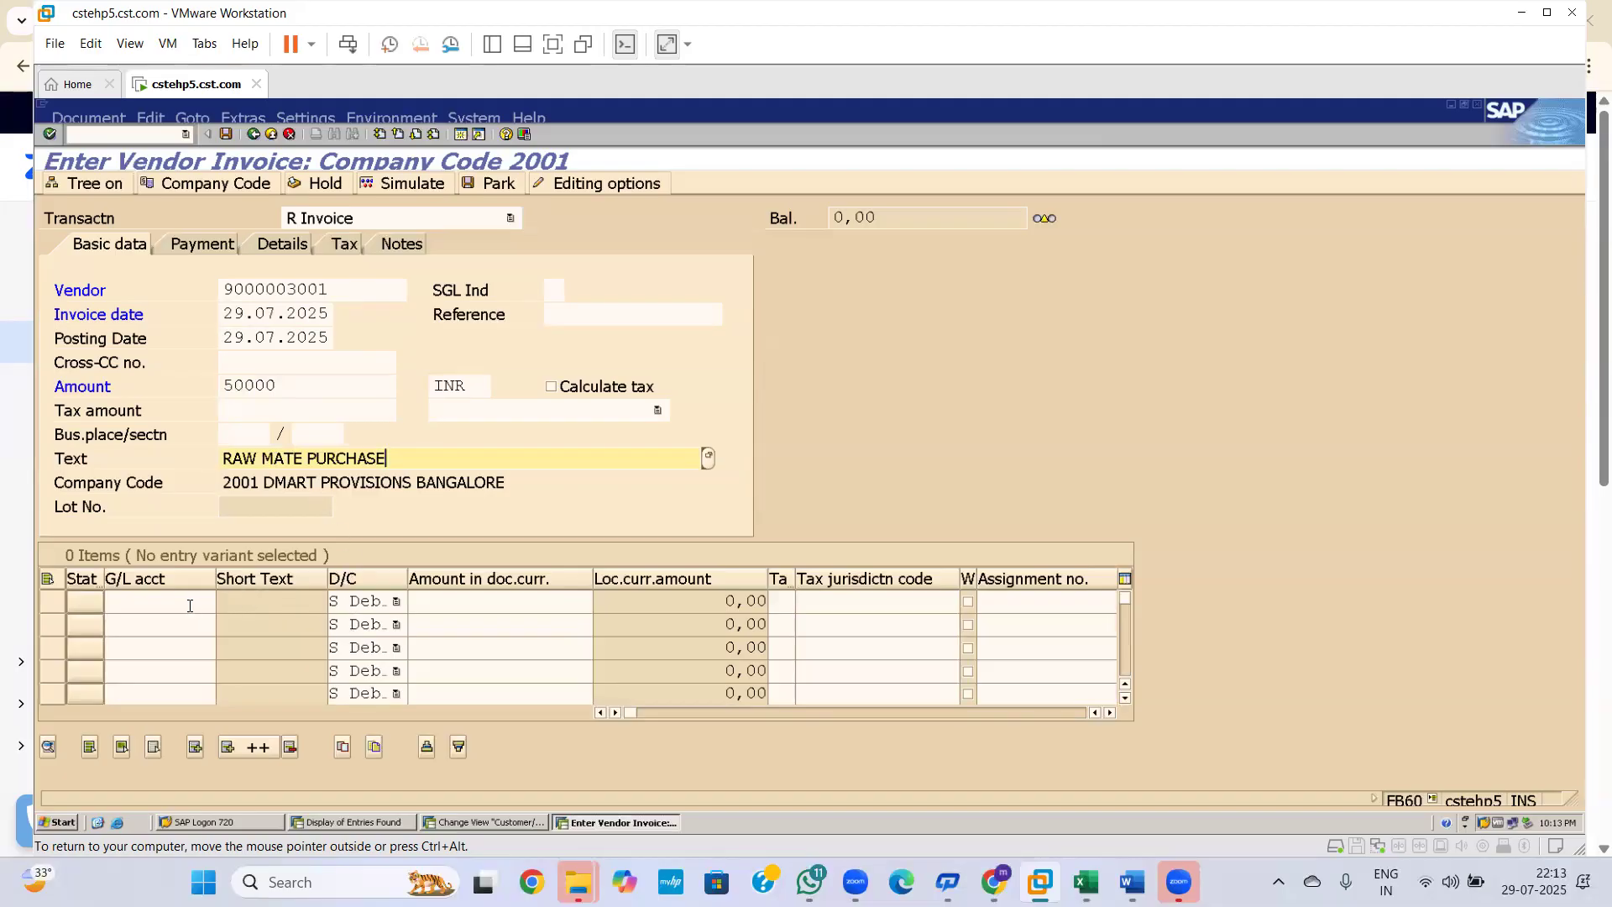
# Assign the first line item to the Raw Materials A/C ledger account as a debit of 50000
pyautogui.click(190, 606)
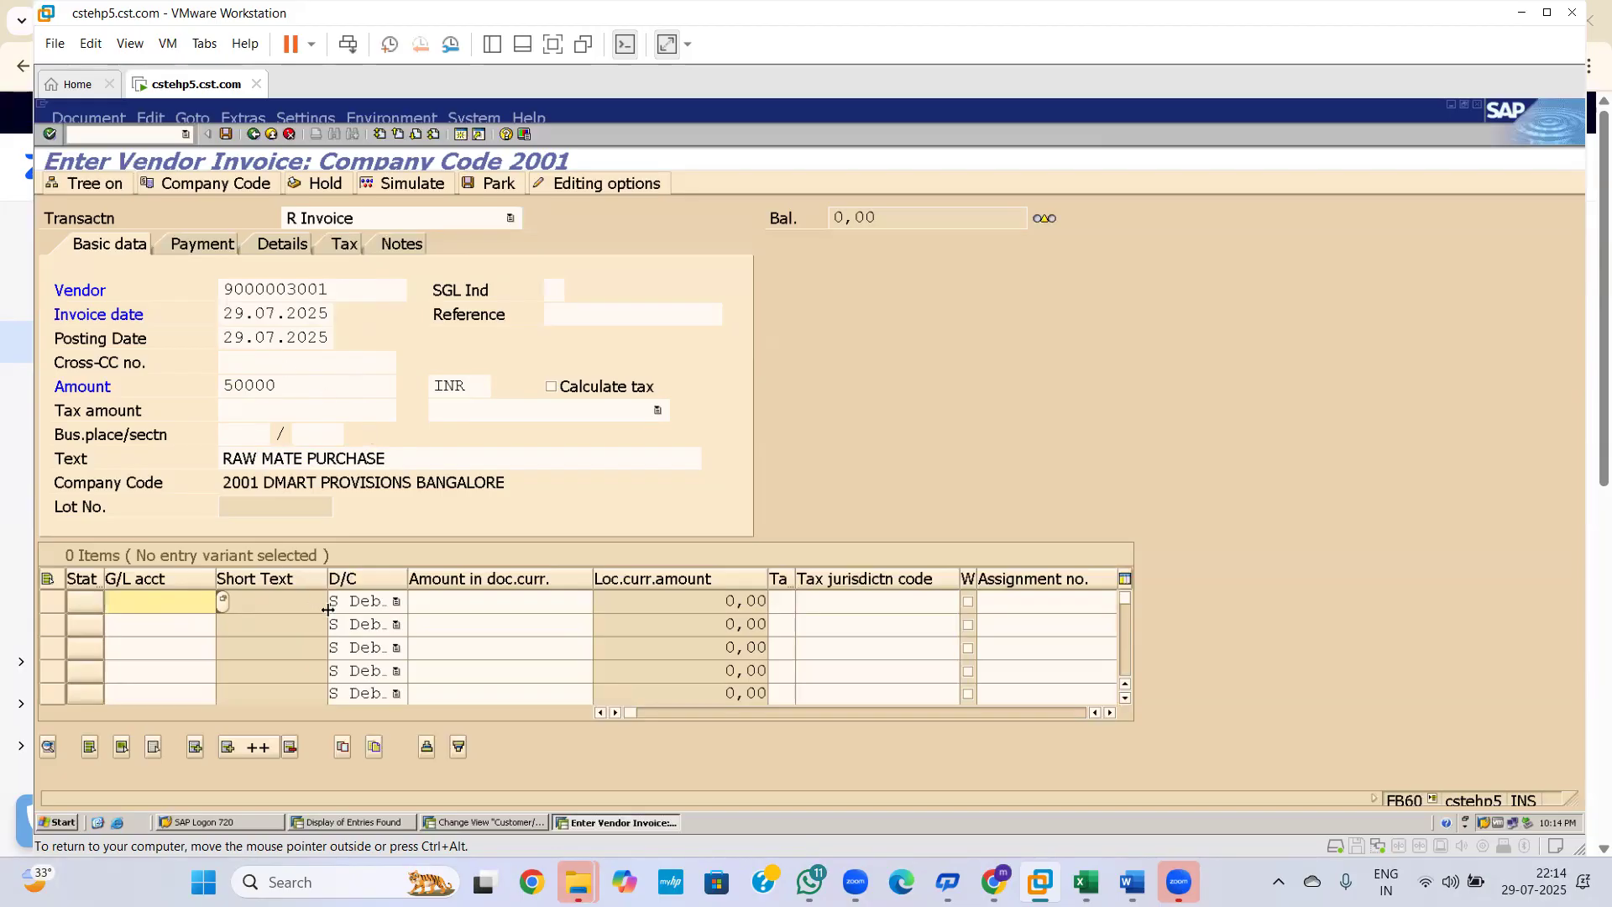
pyautogui.click(218, 607)
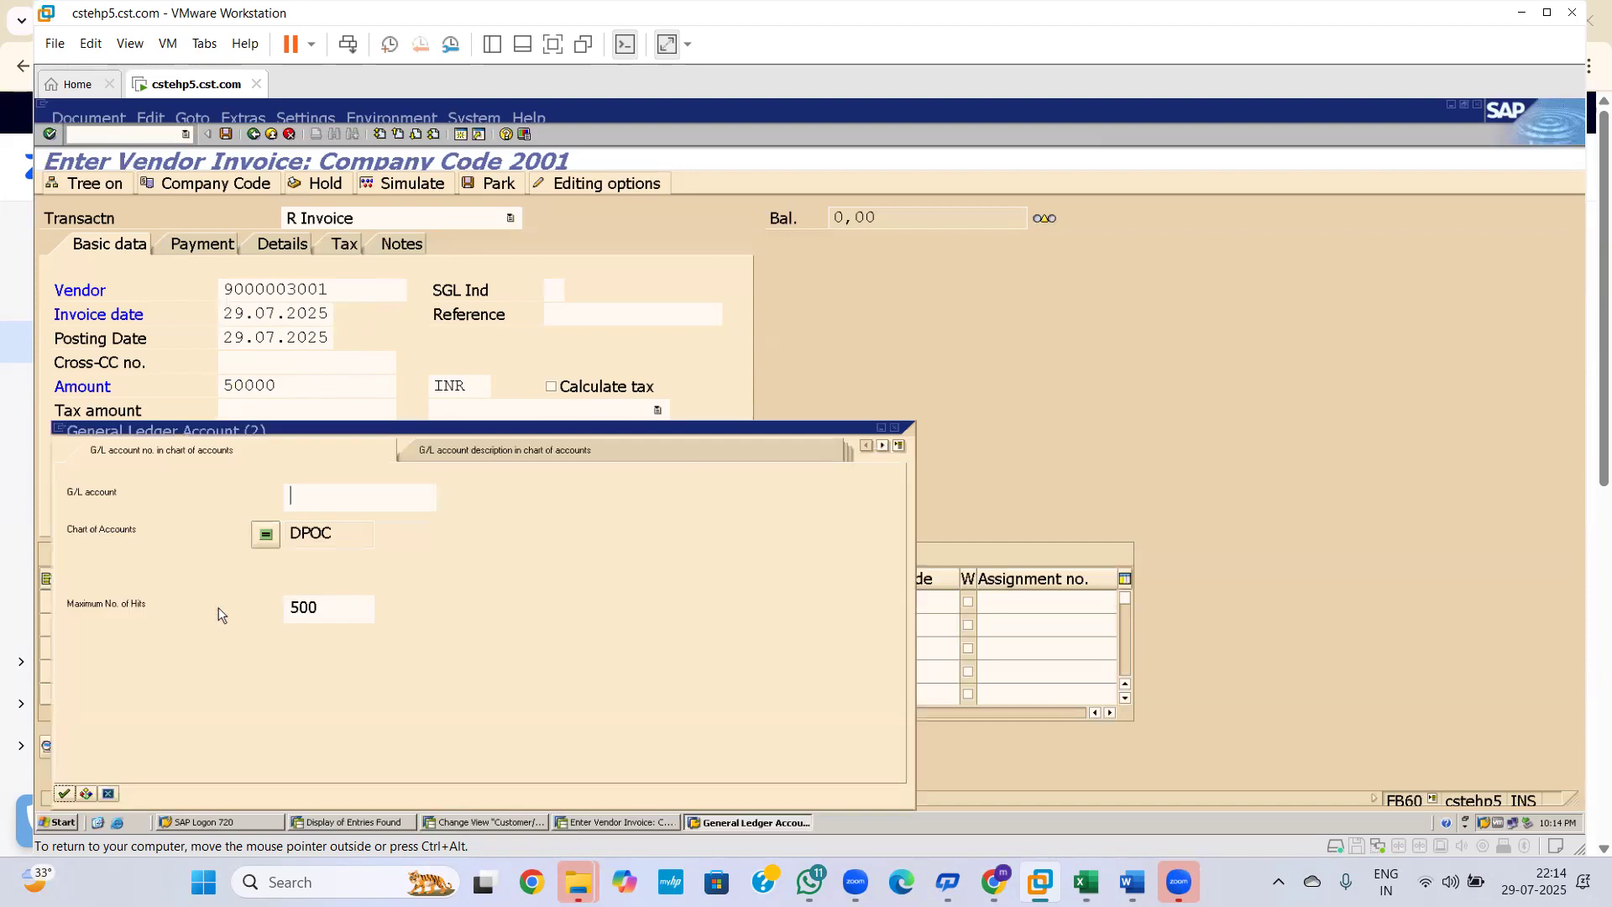
pyautogui.press('Return')
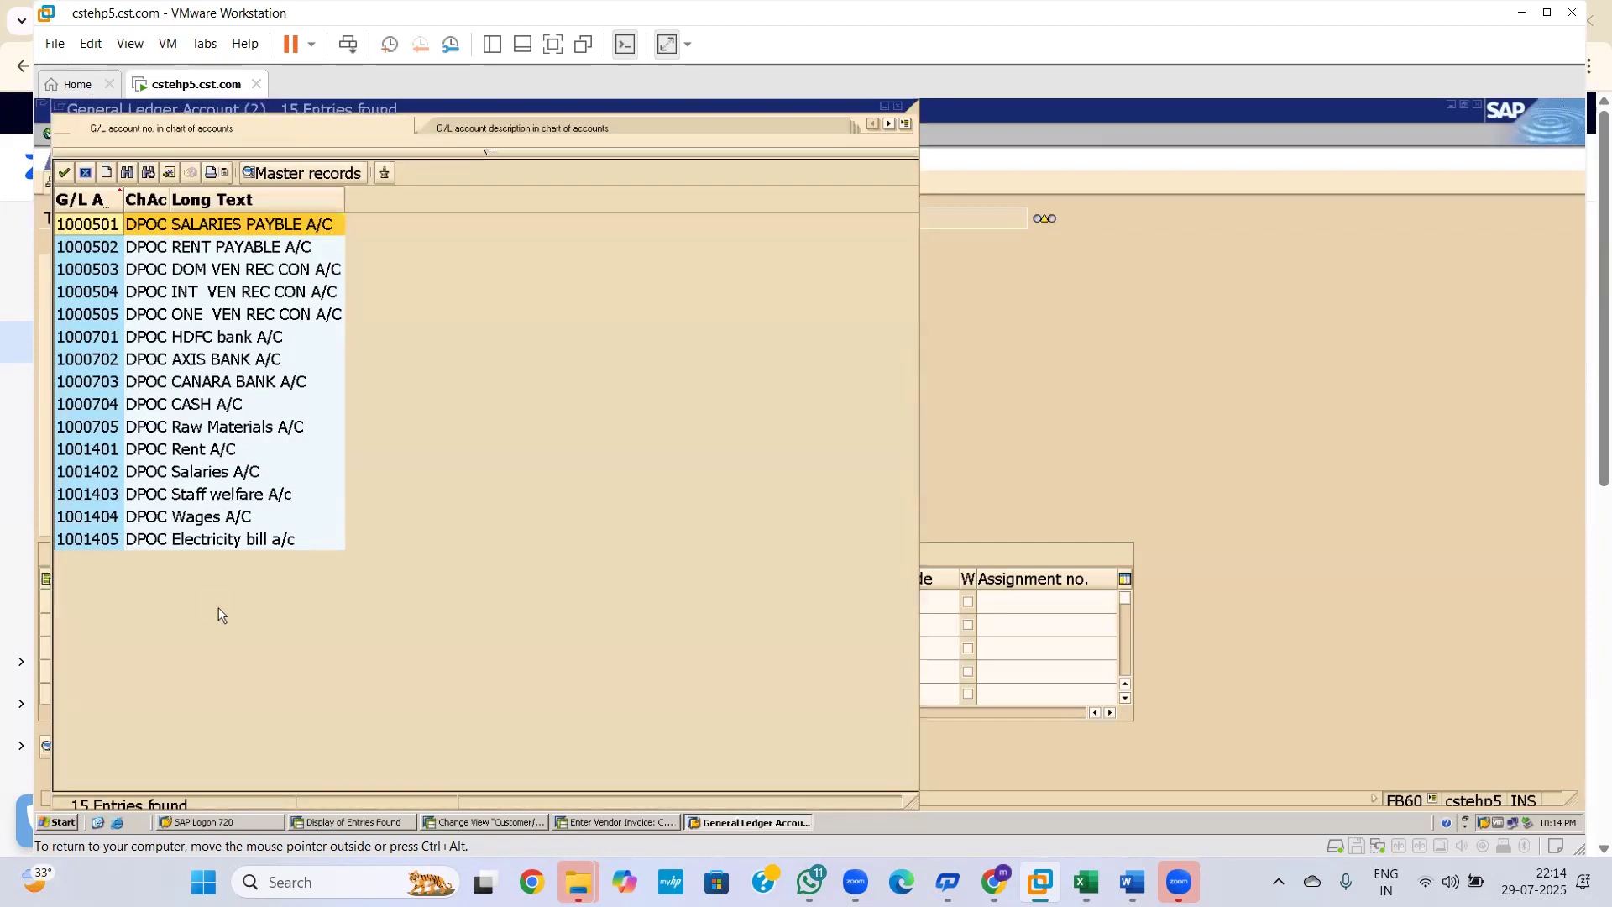
pyautogui.click(217, 433)
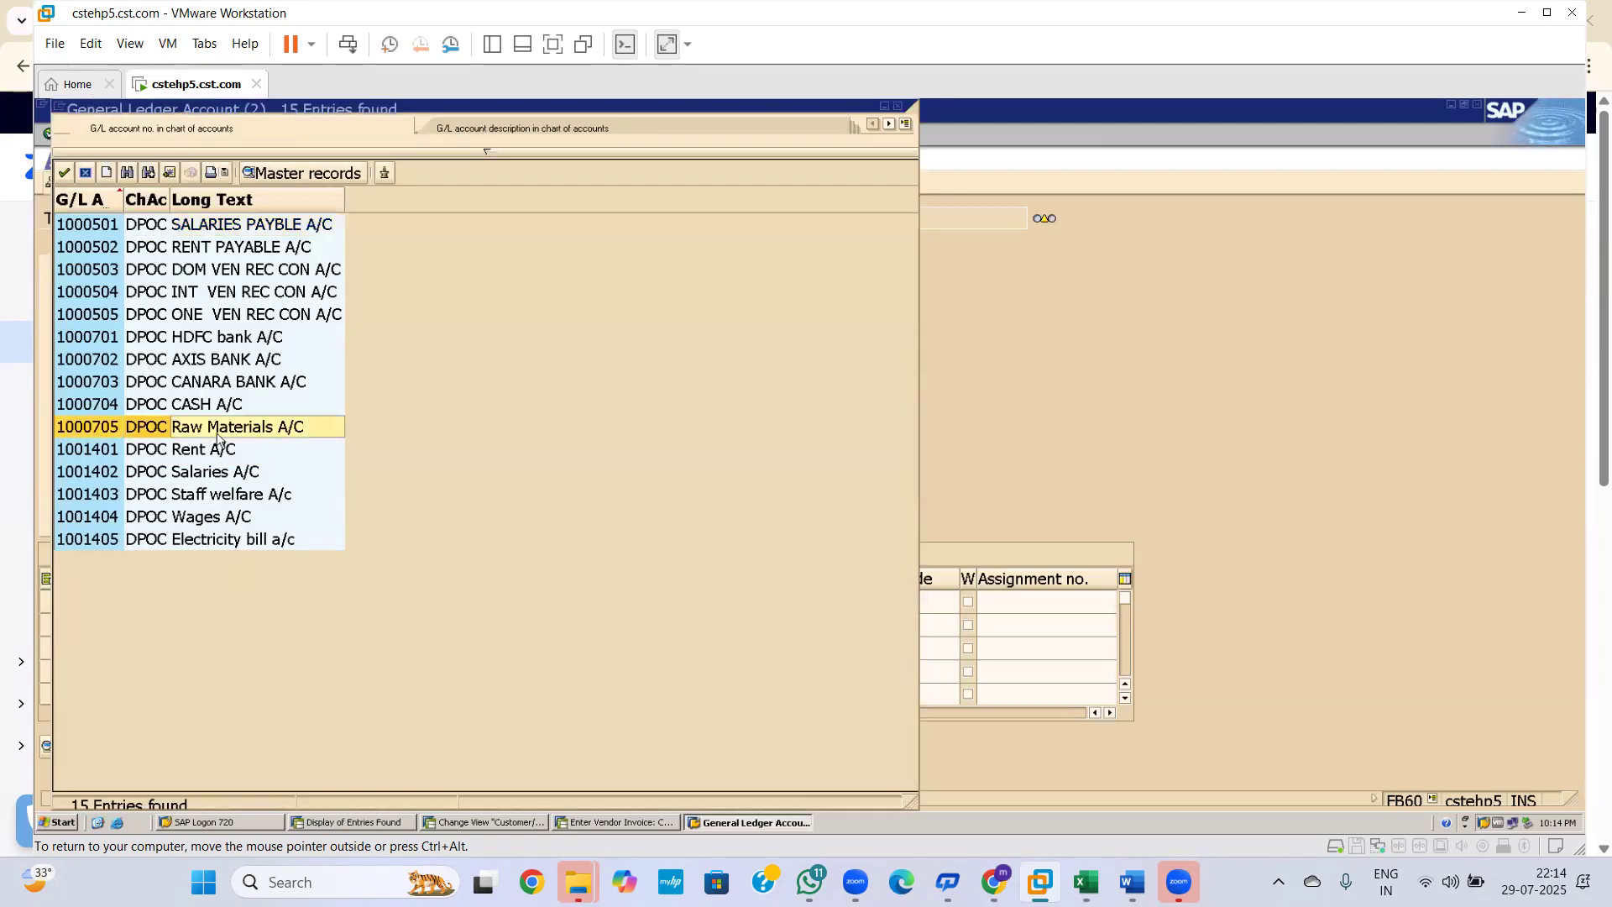
pyautogui.click(63, 174)
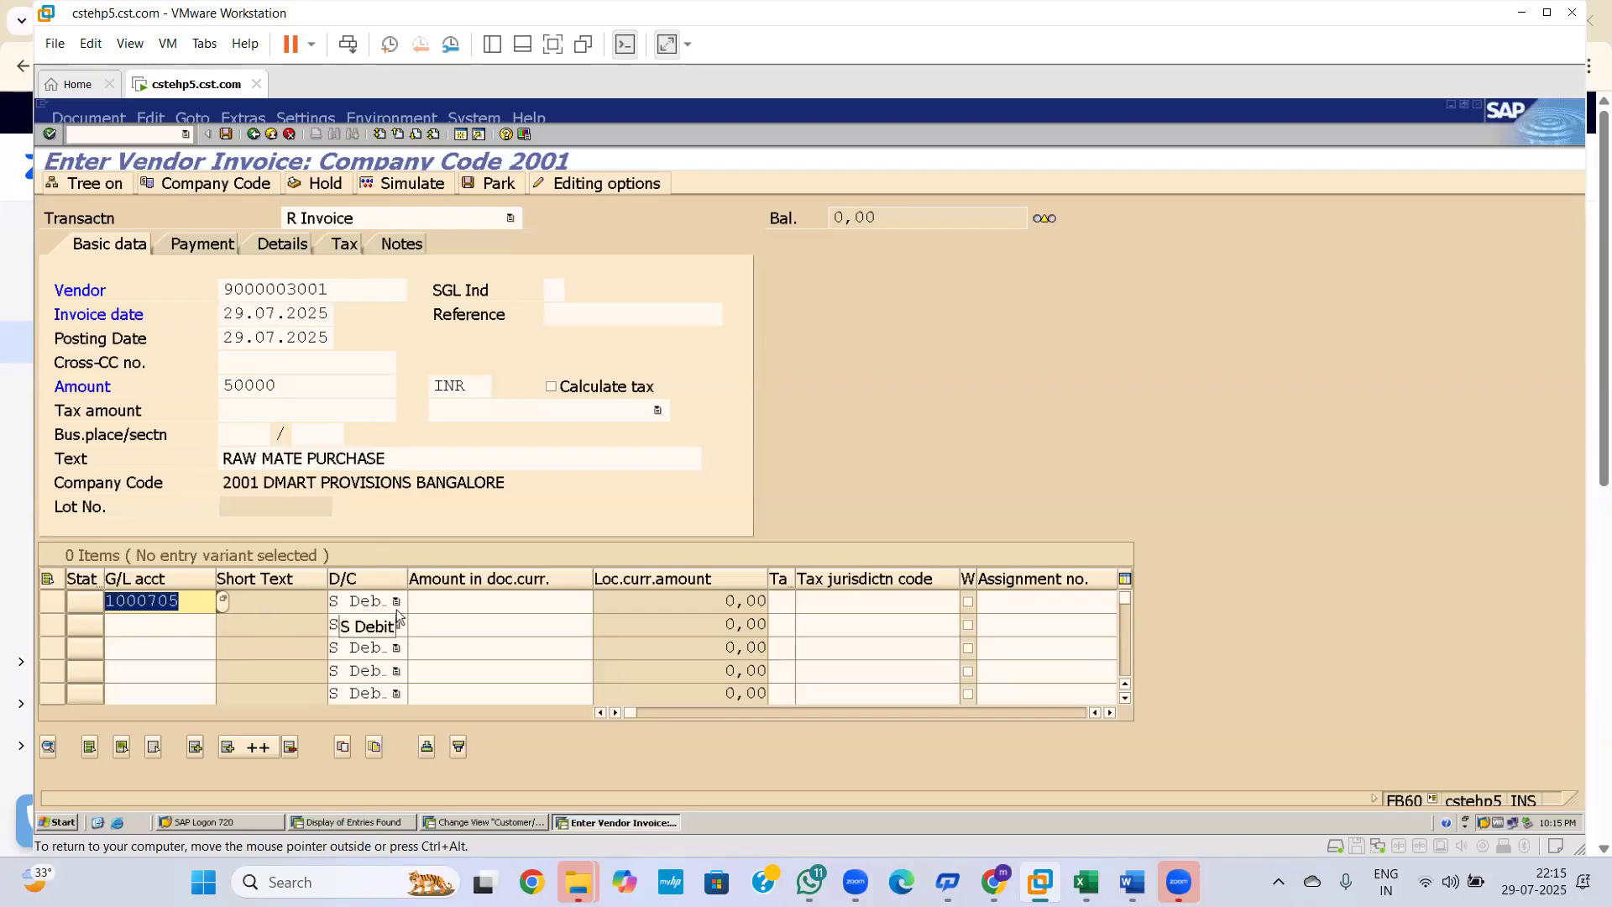
pyautogui.click(482, 605)
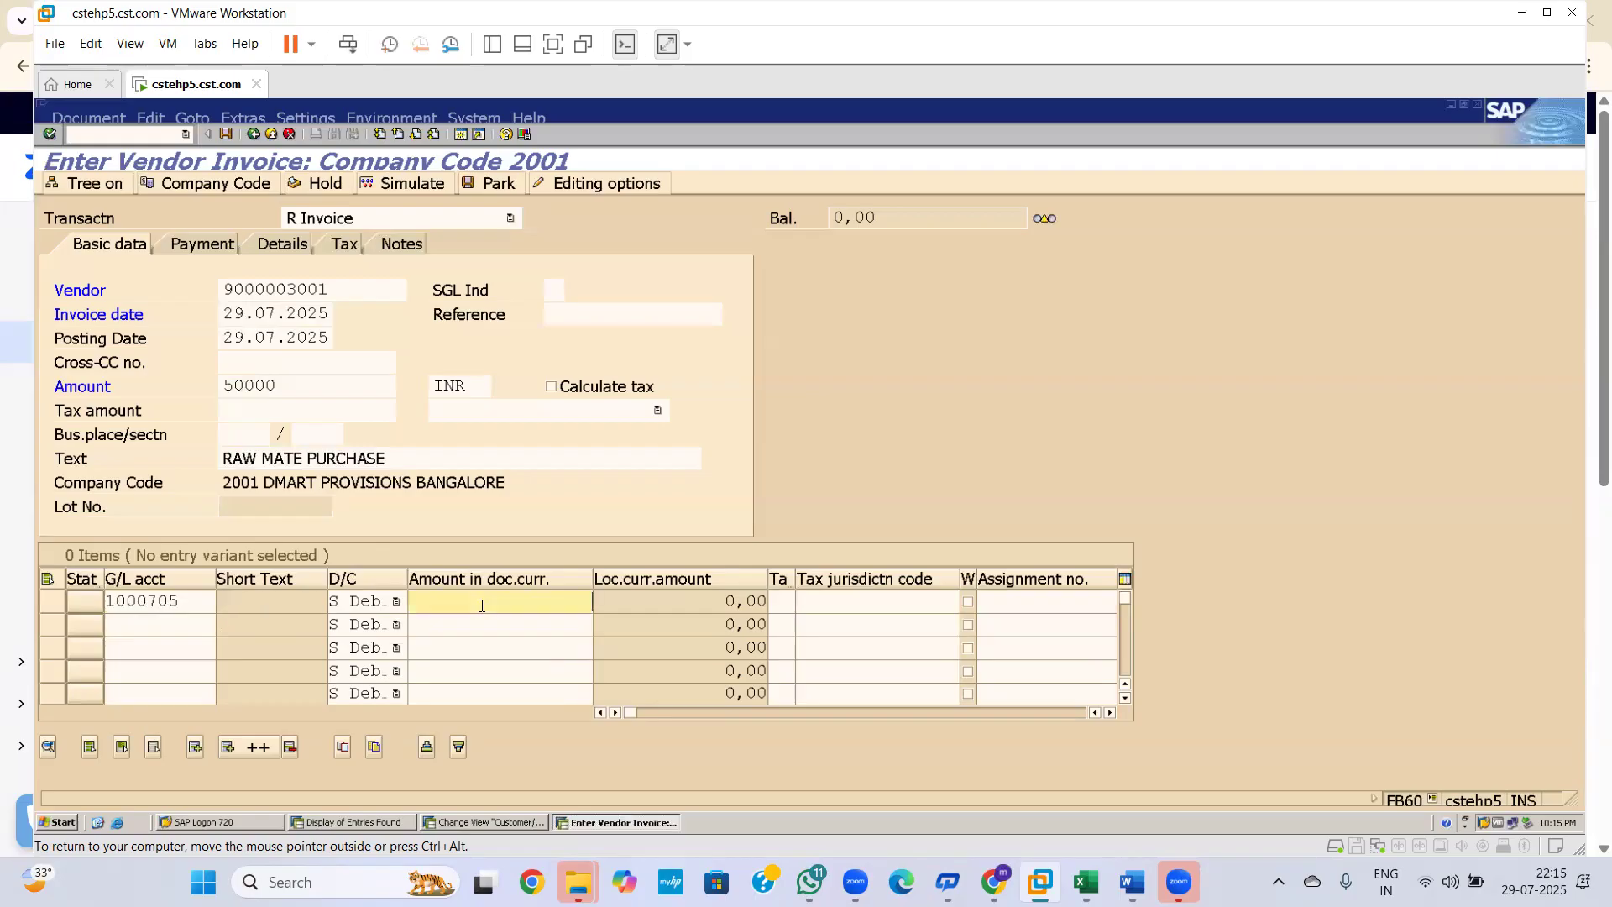
pyautogui.write('50000')
pyautogui.press('Return')
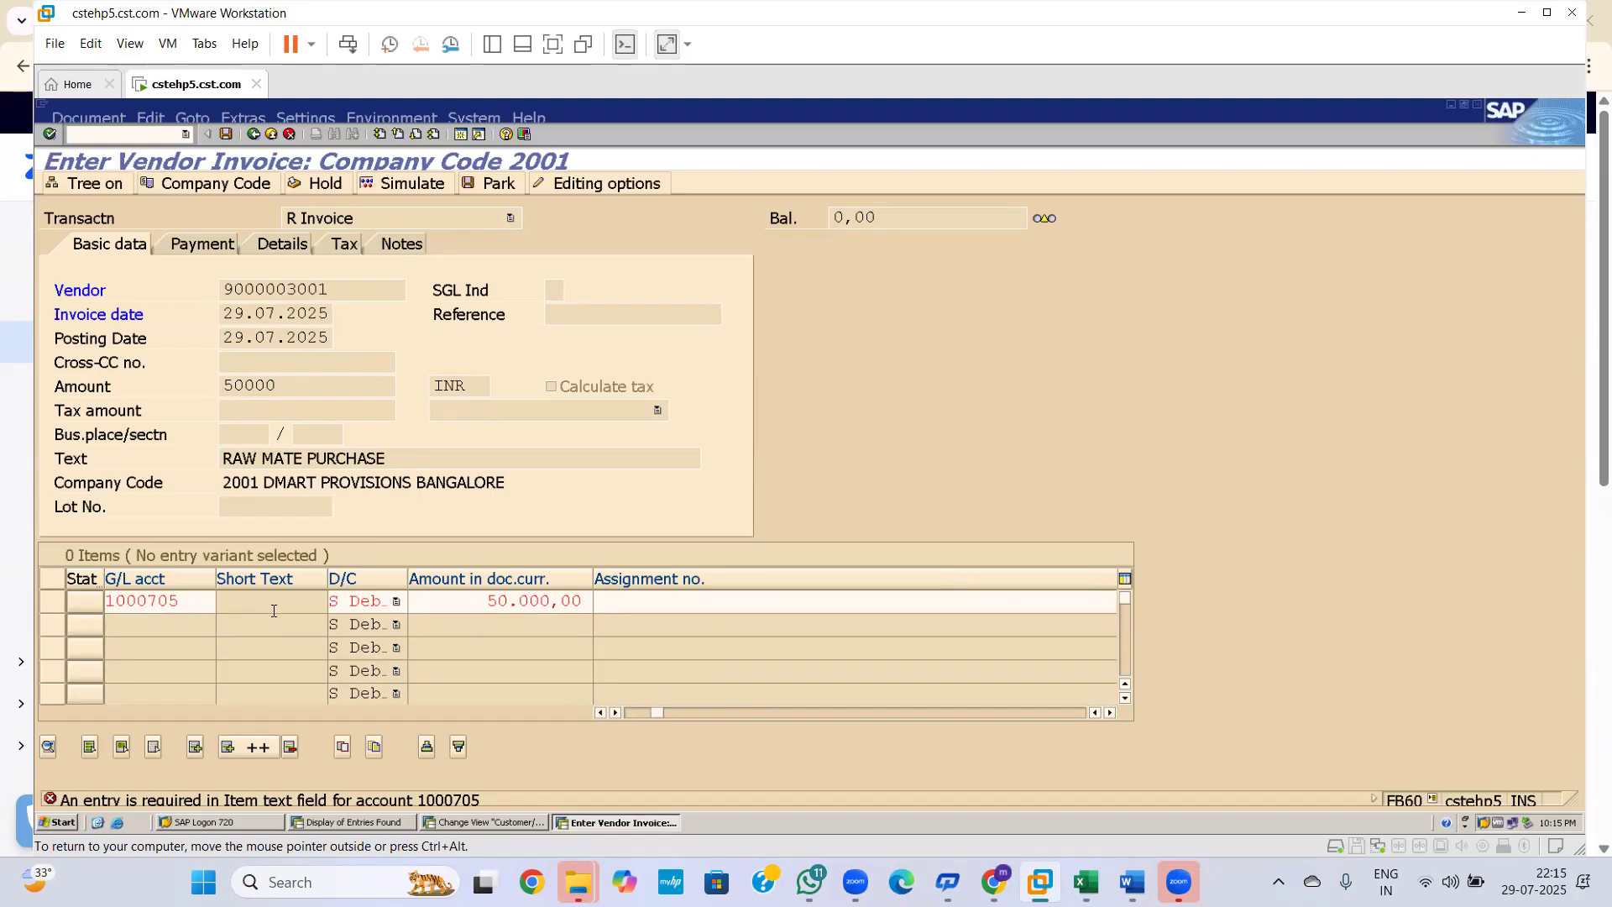
# Complete the Raw Materials line item with the text "RAW MAT" and business area DPHY
pyautogui.press('Return')
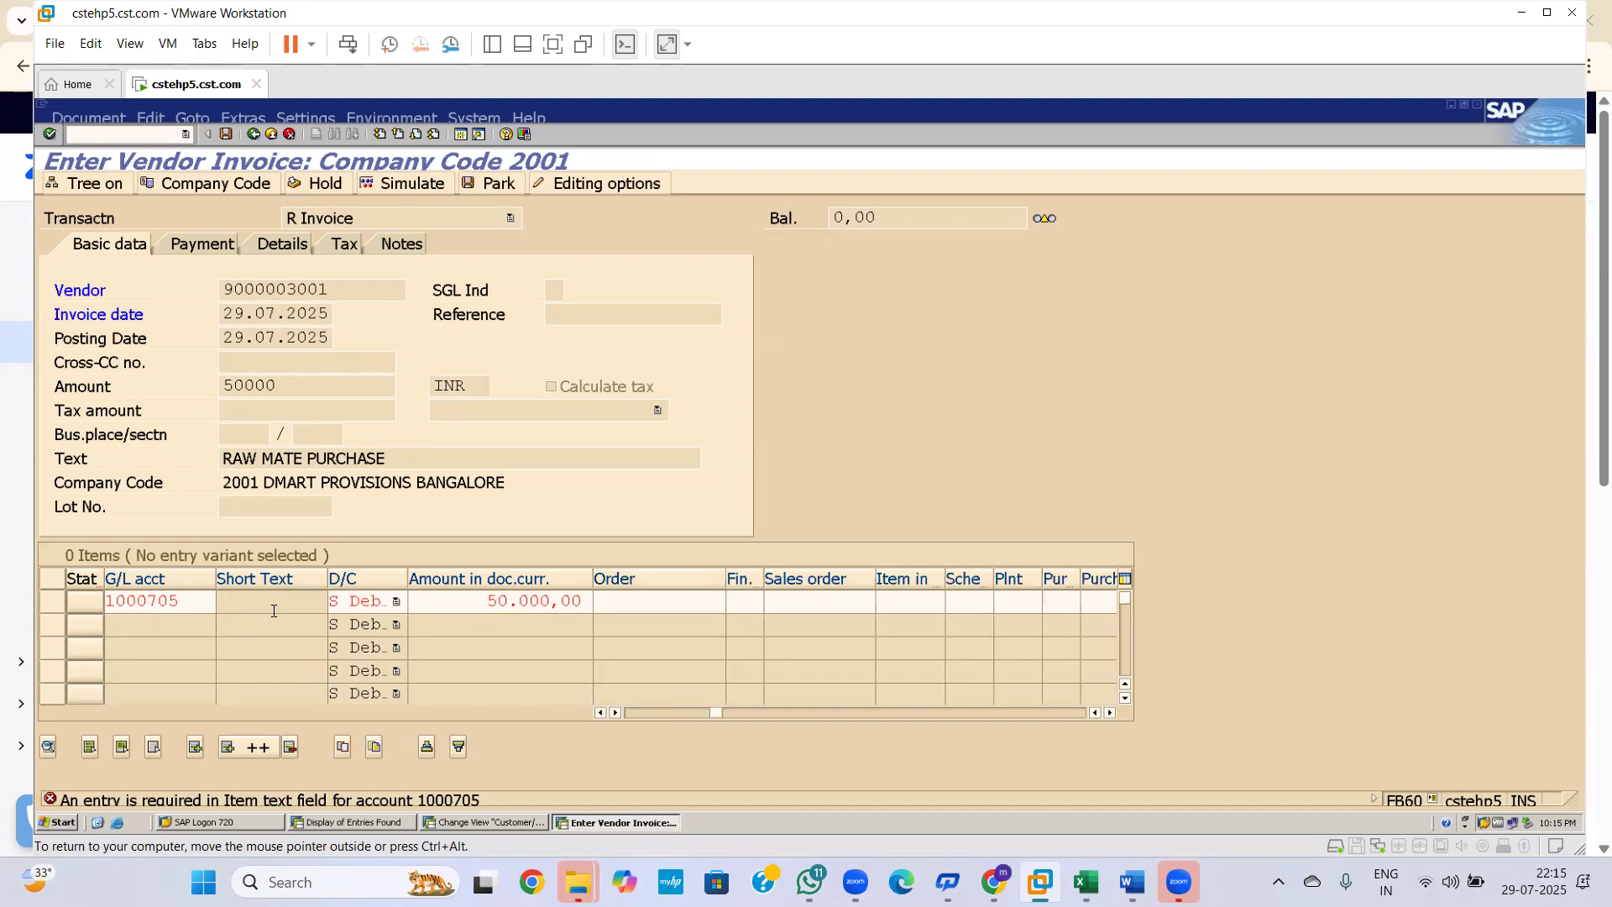
pyautogui.press('Return')
pyautogui.write('RAW MAT')
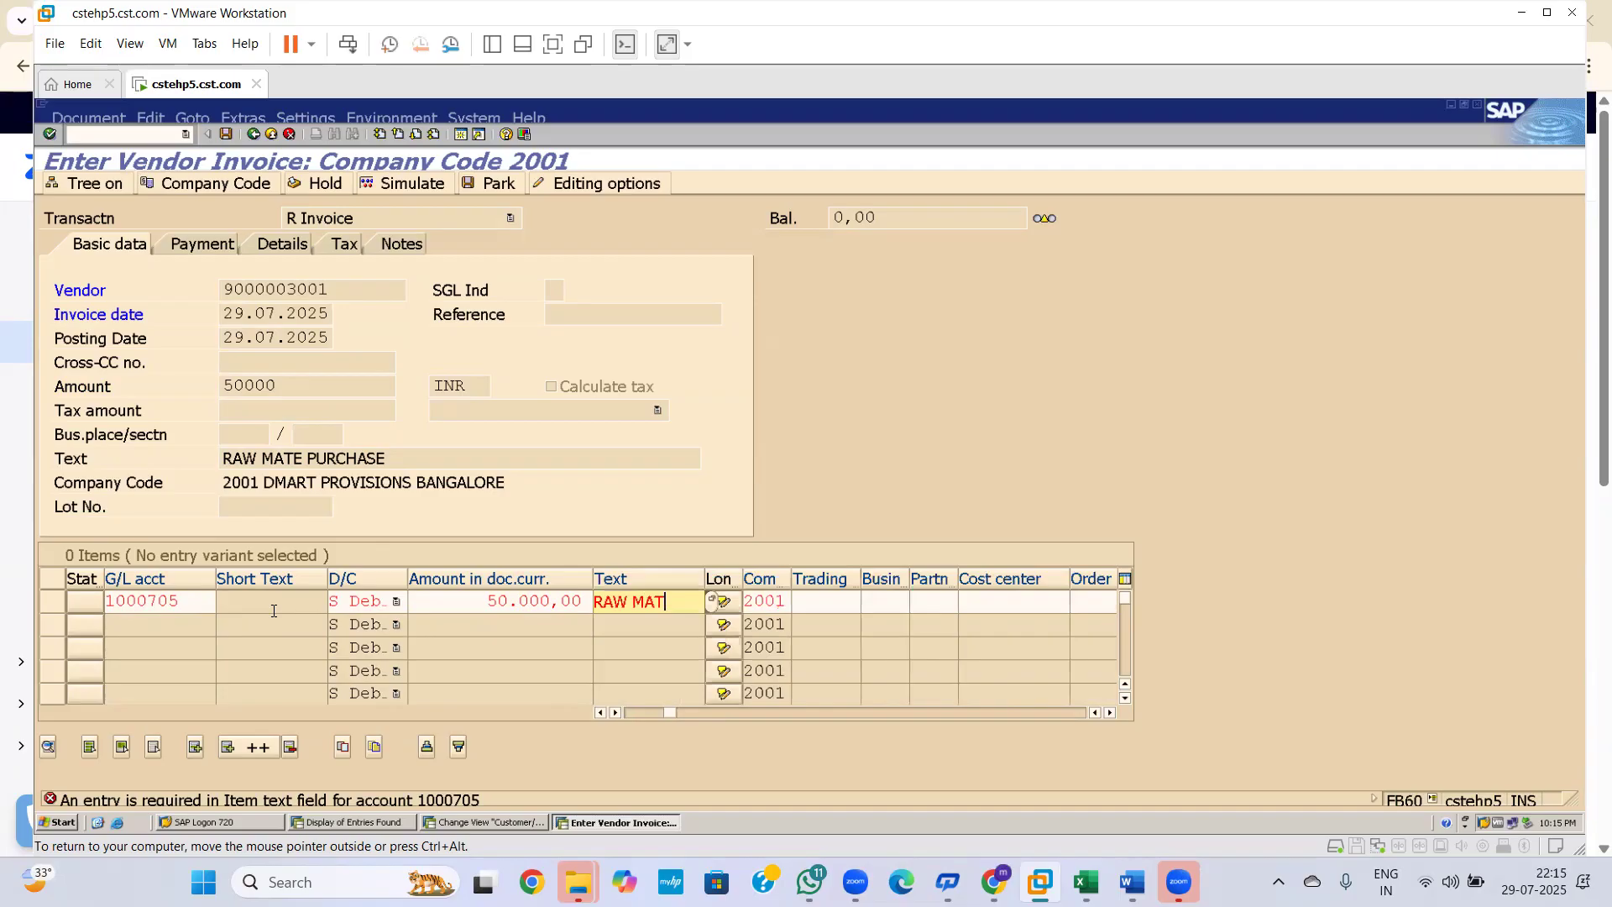
pyautogui.press('Return')
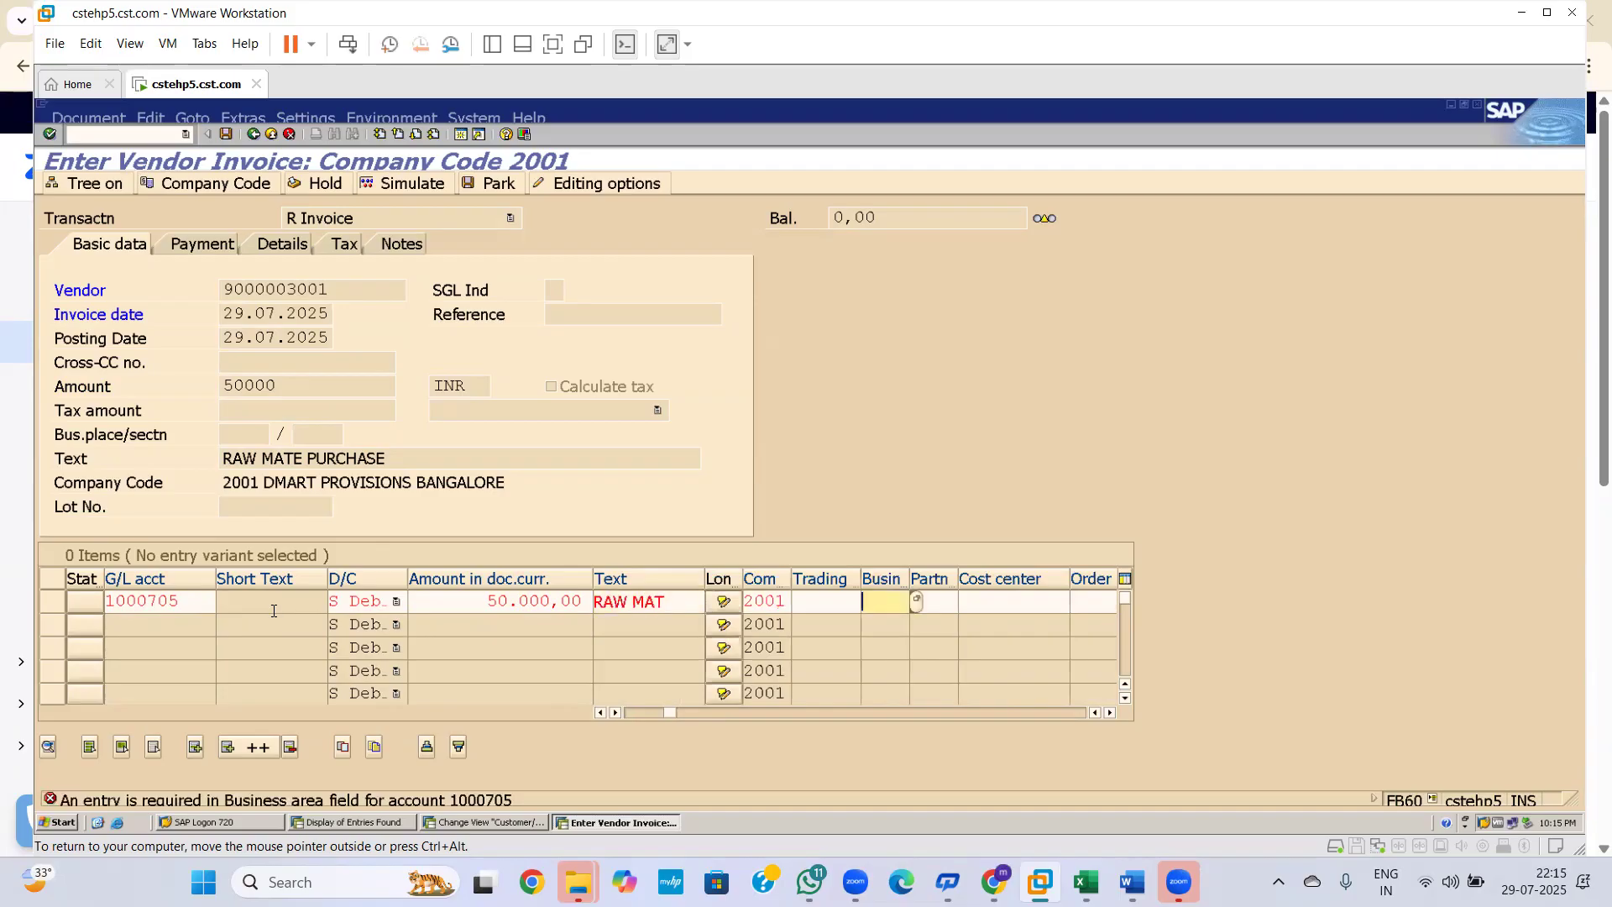
pyautogui.write('D')
pyautogui.press('Down')
pyautogui.press('Return')
pyautogui.press('Return')
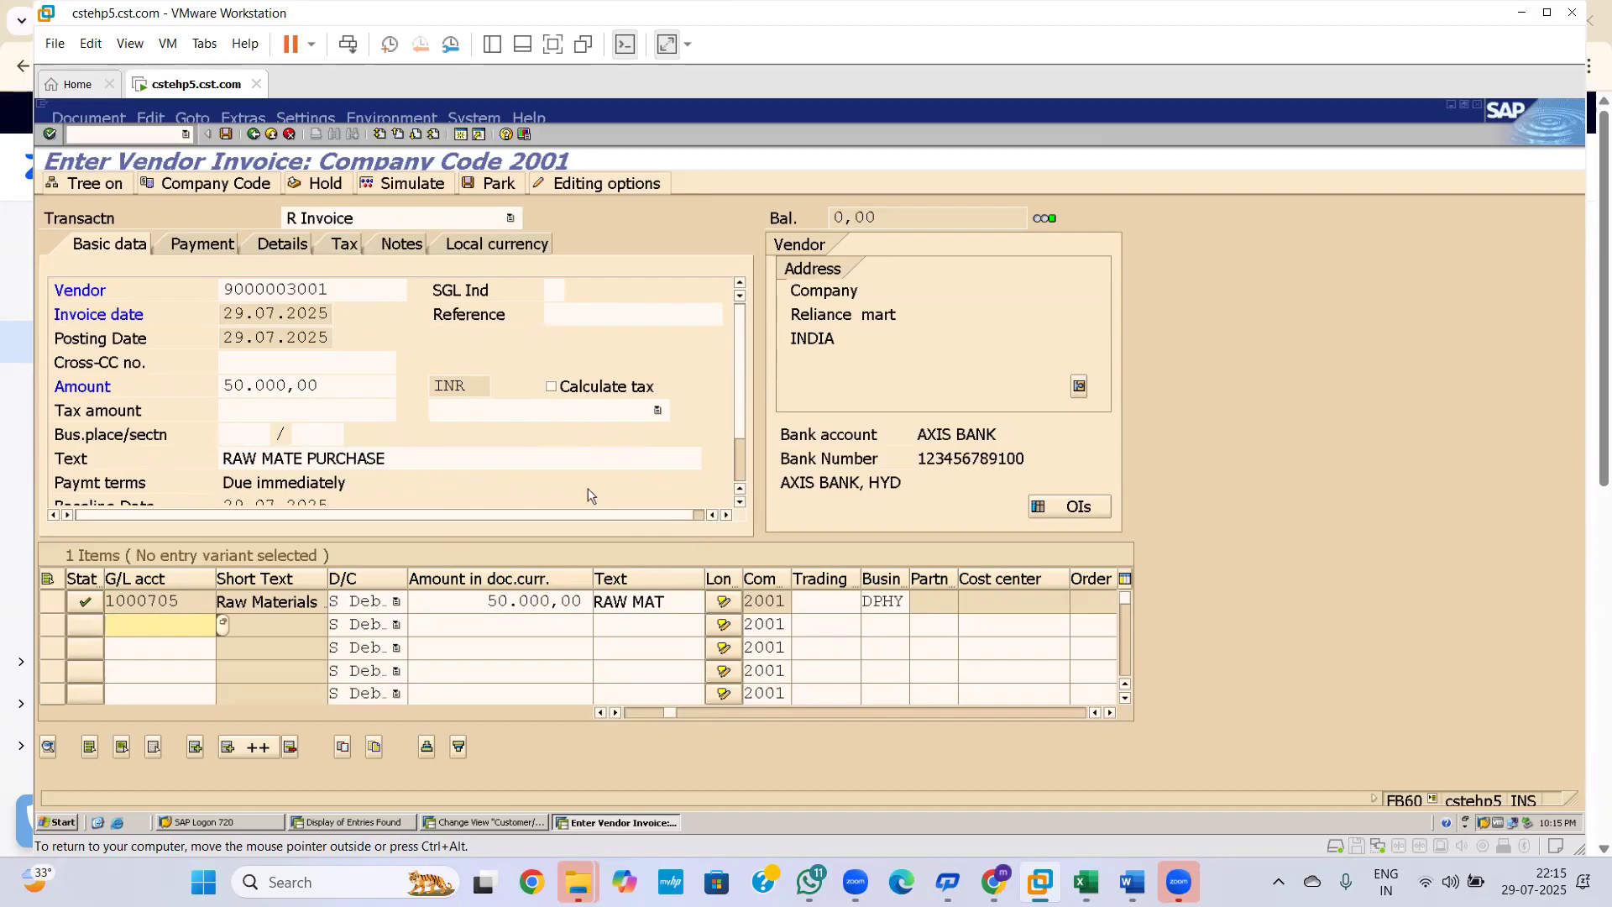
# Check the invoice header data, simulate the vendor invoice and post it
pyautogui.scroll(-1, 741, 421)
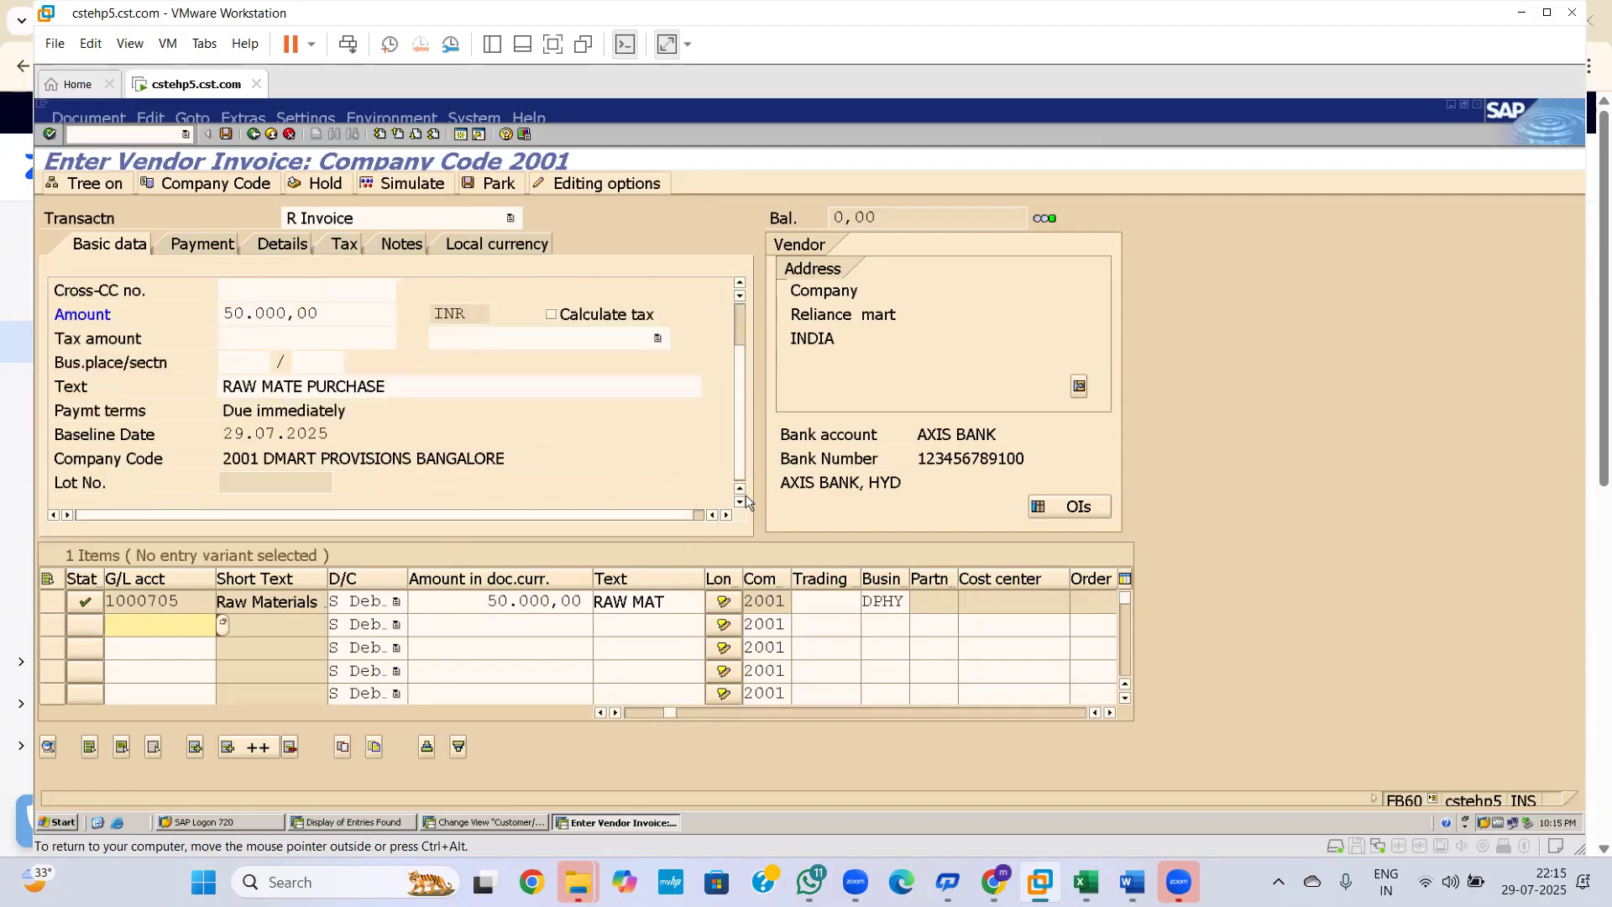
pyautogui.scroll(1, 740, 421)
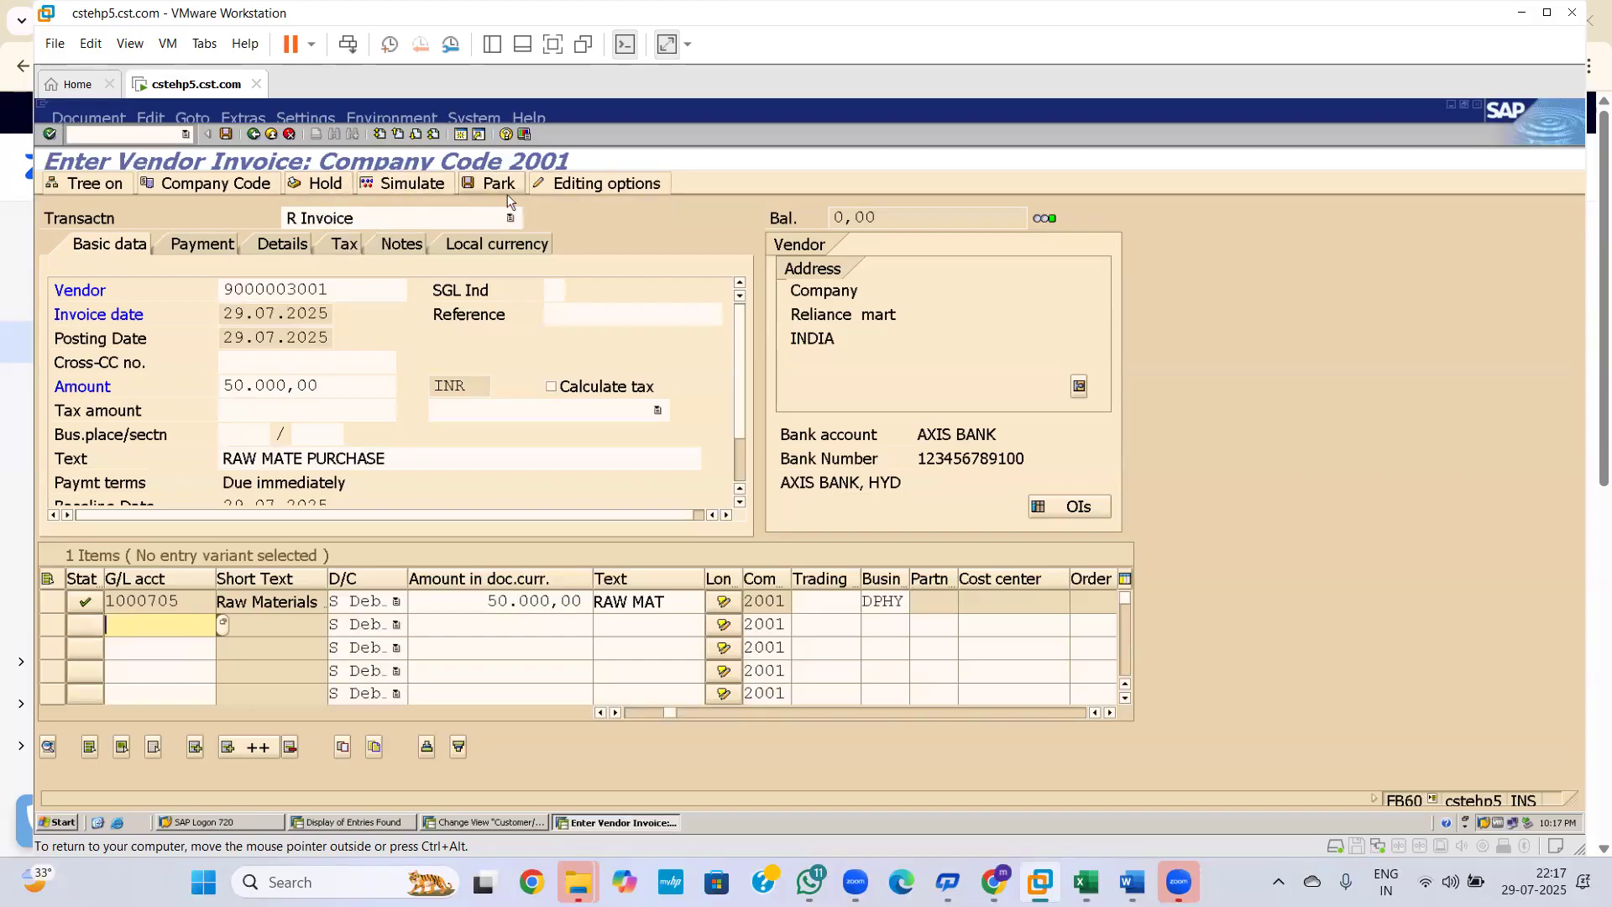
pyautogui.click(438, 183)
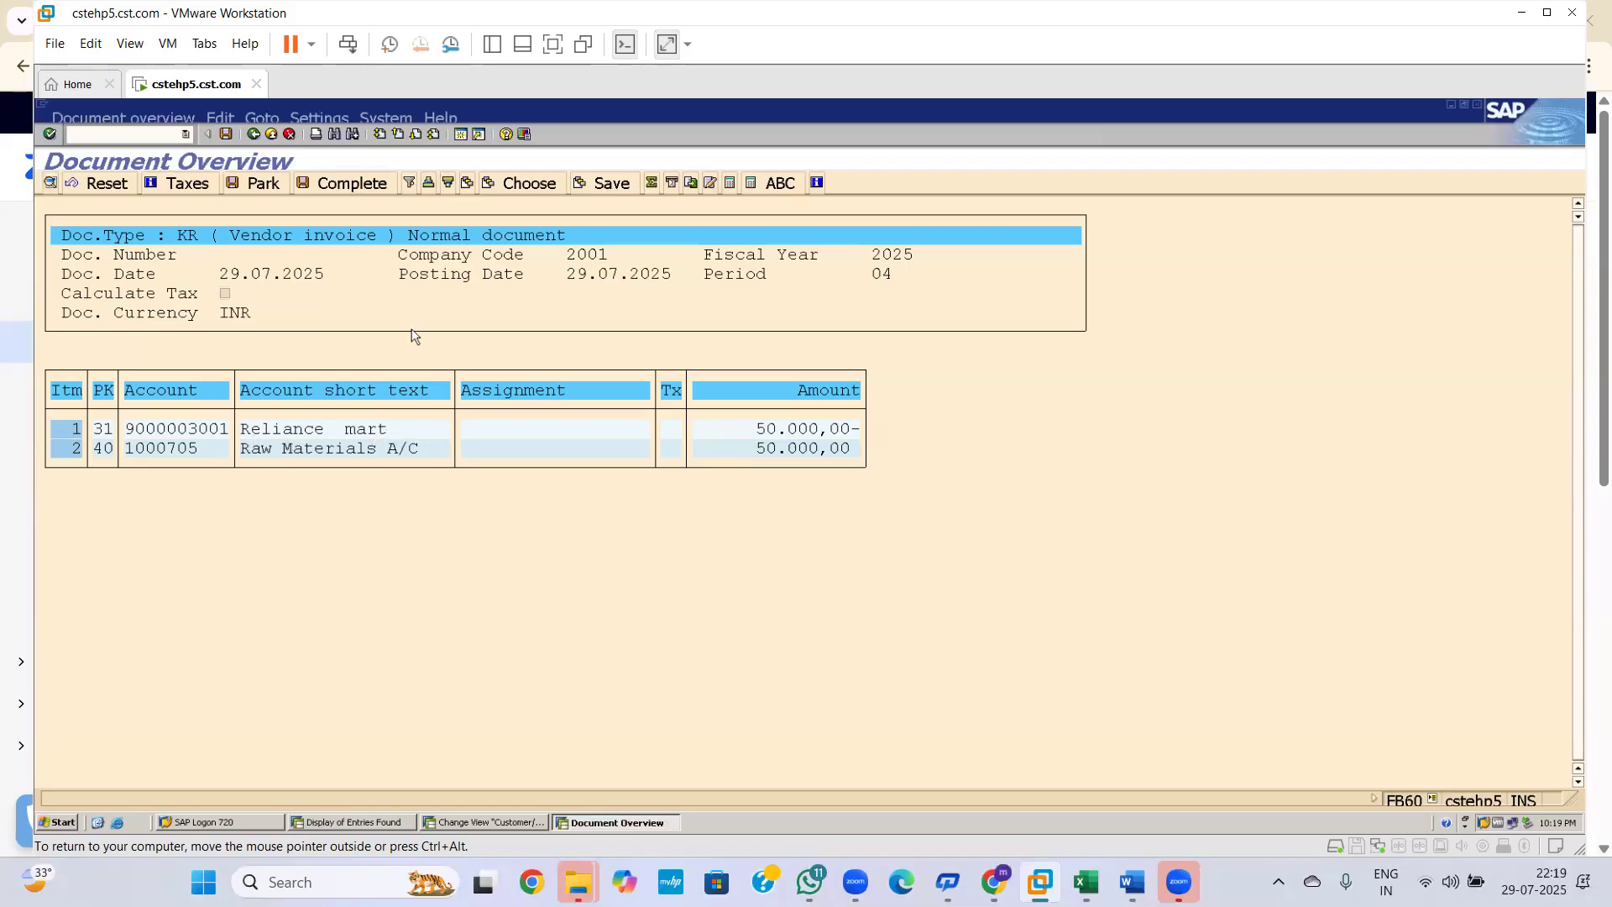
pyautogui.click(232, 138)
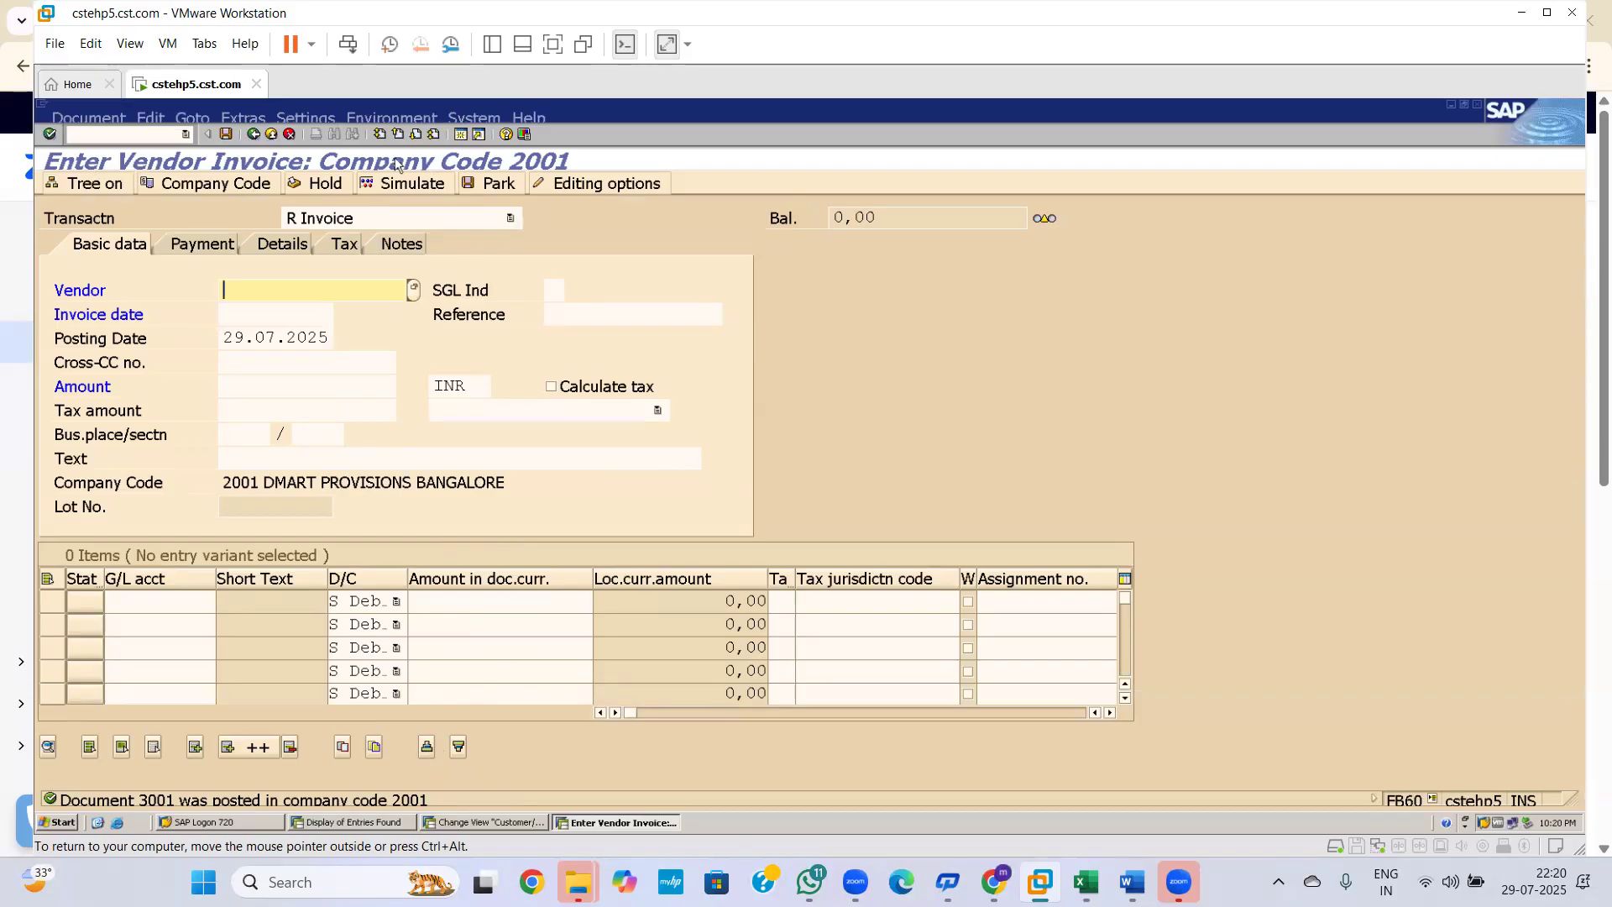
# Post a second vendor invoice with reference to document 3001 of company code 2001, and close the resulting message
pyautogui.click(195, 118)
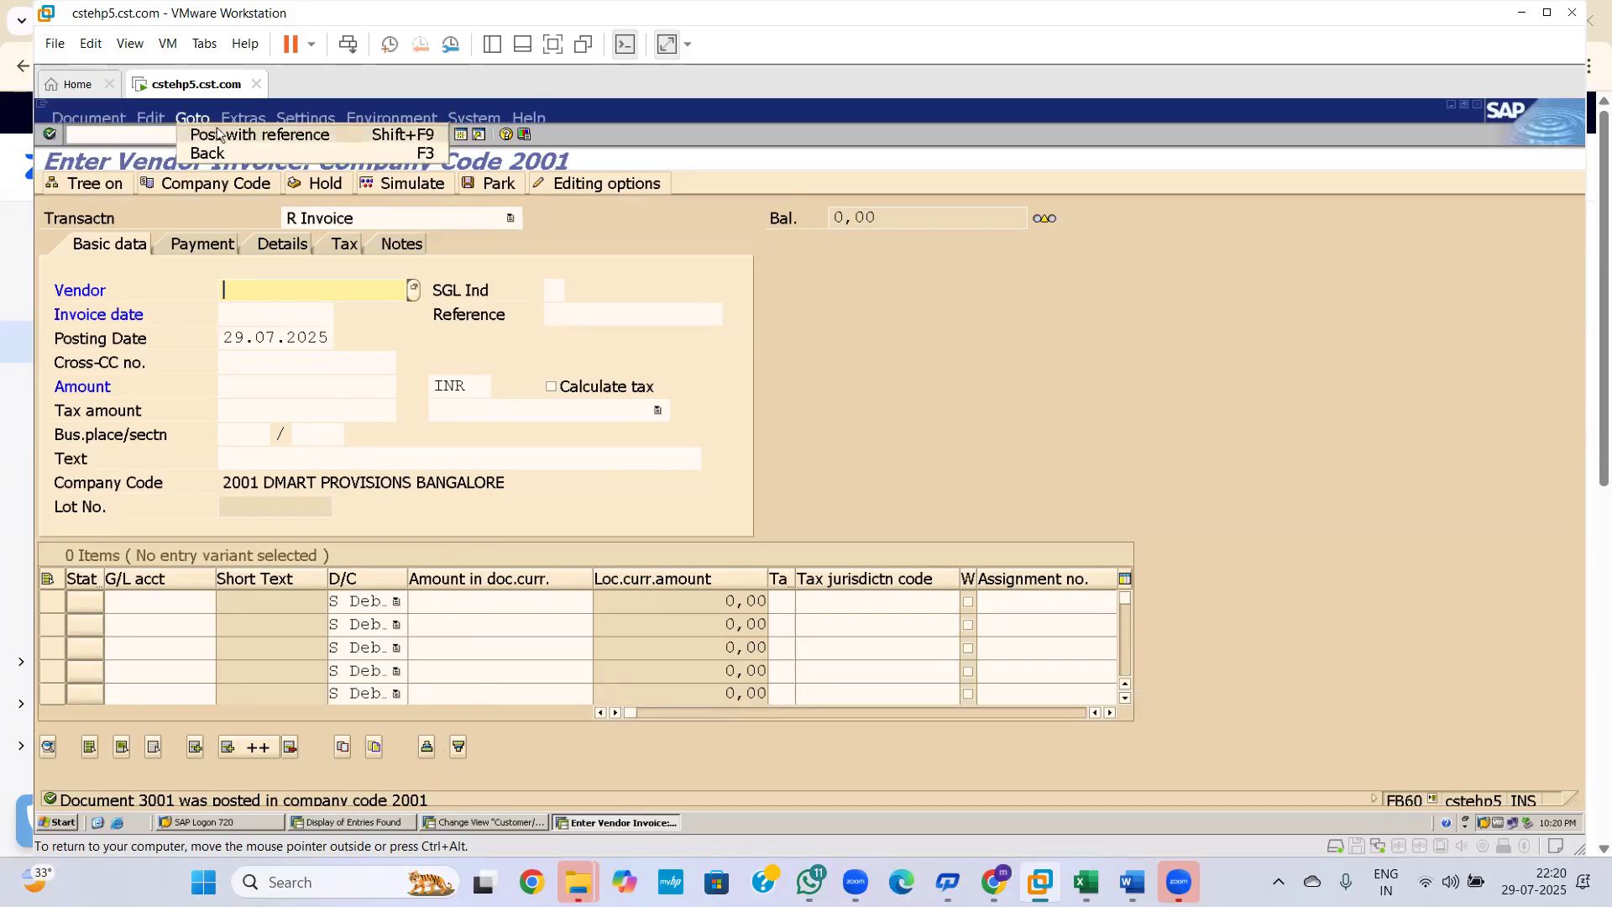
pyautogui.click(217, 134)
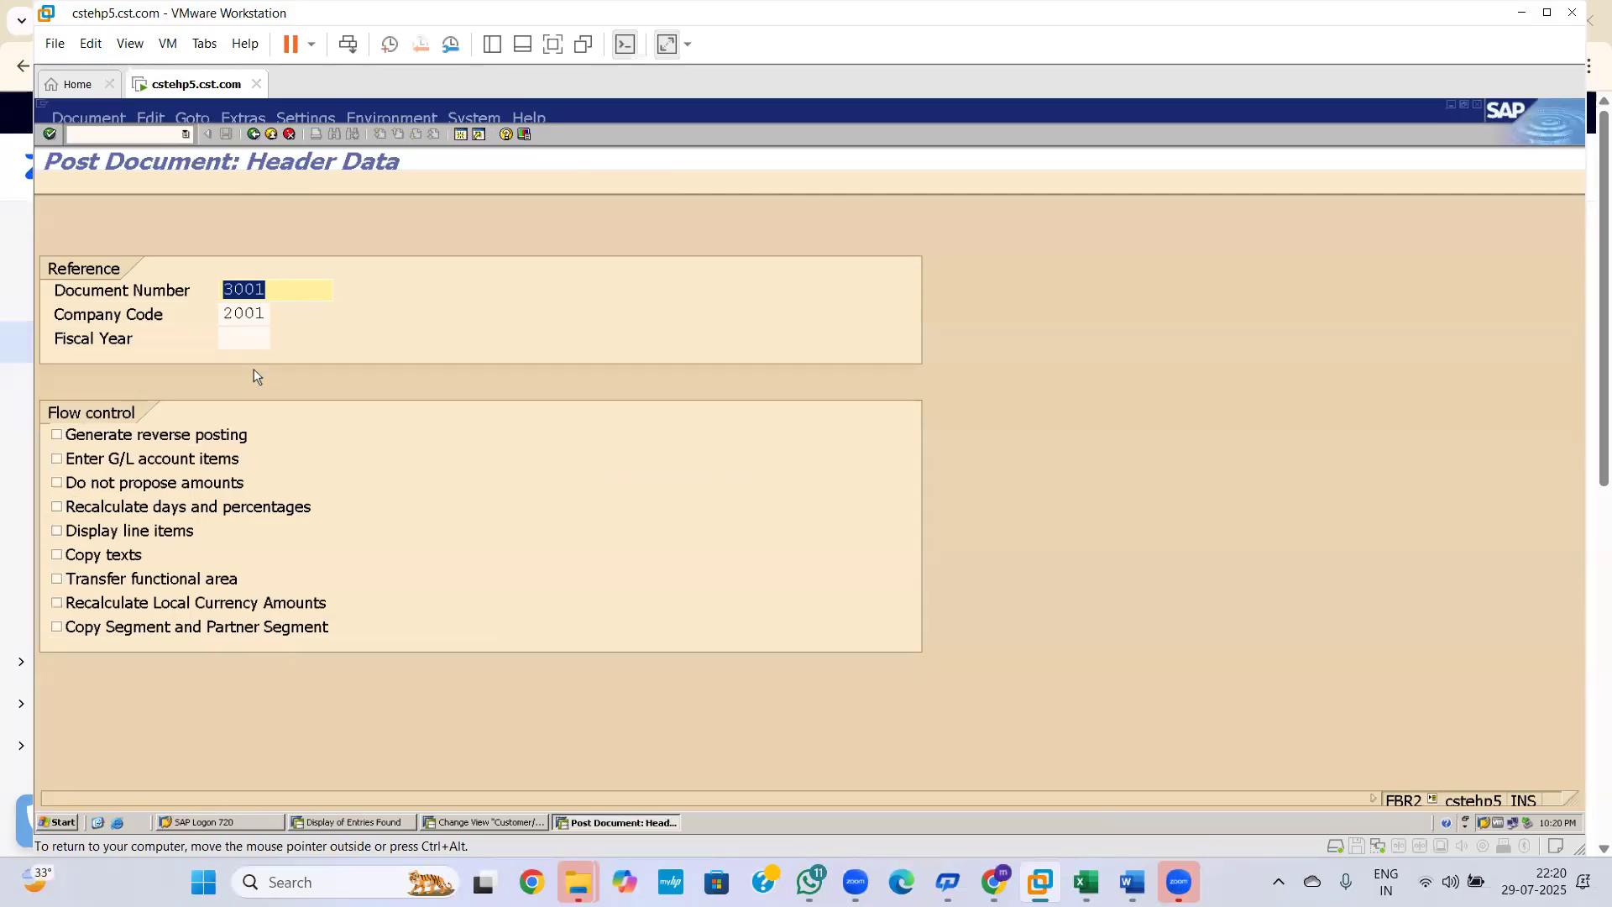
pyautogui.press('Return')
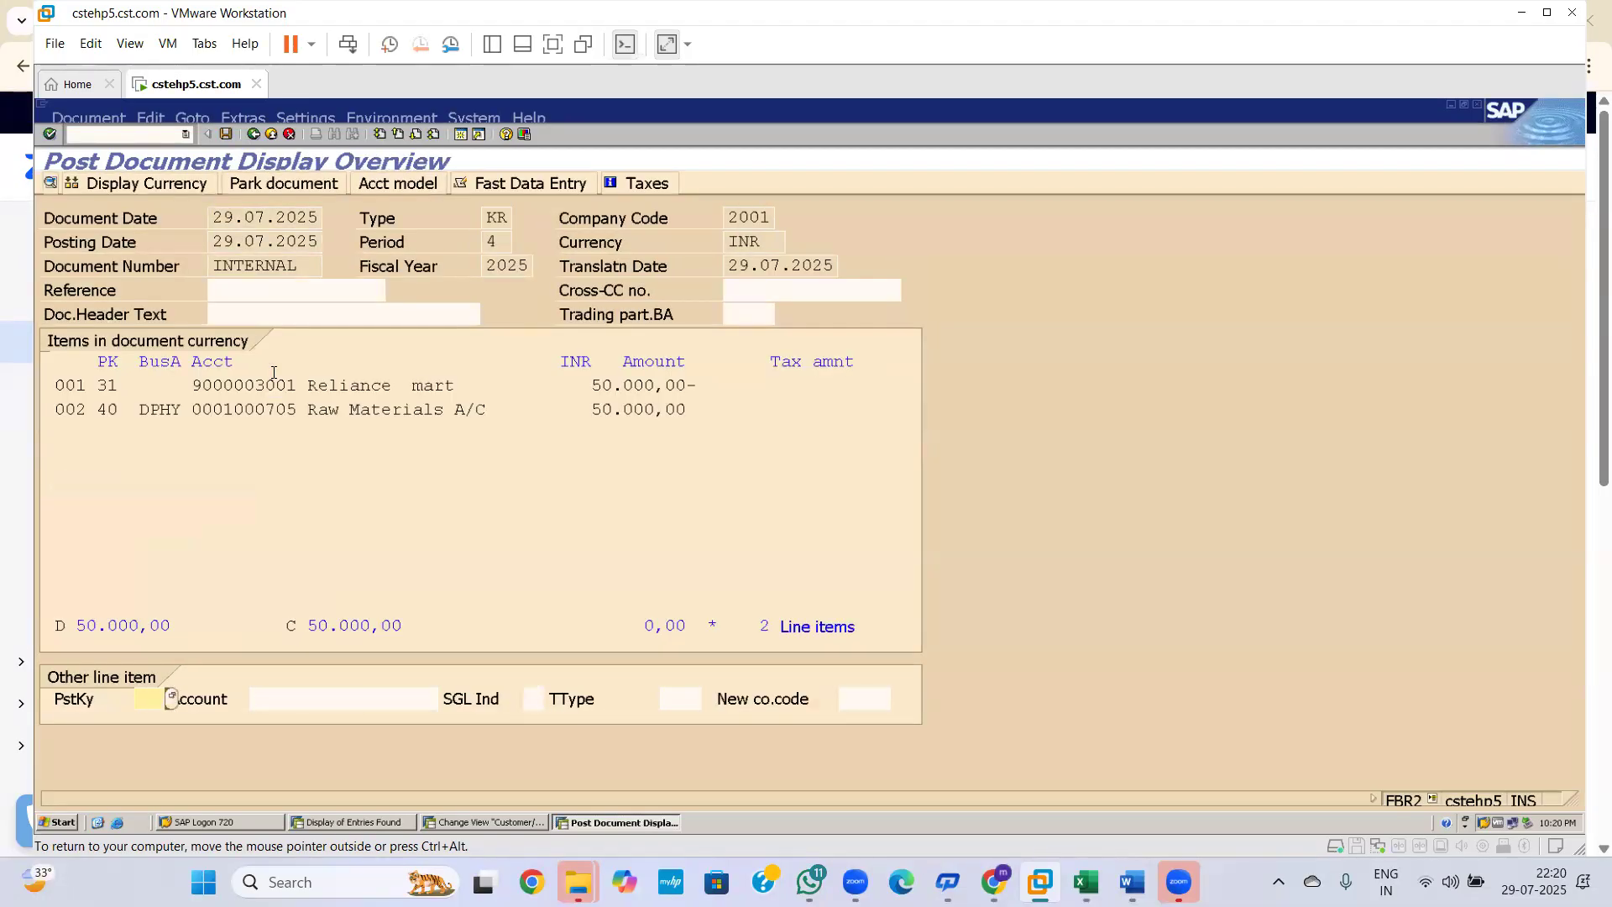
pyautogui.click(225, 135)
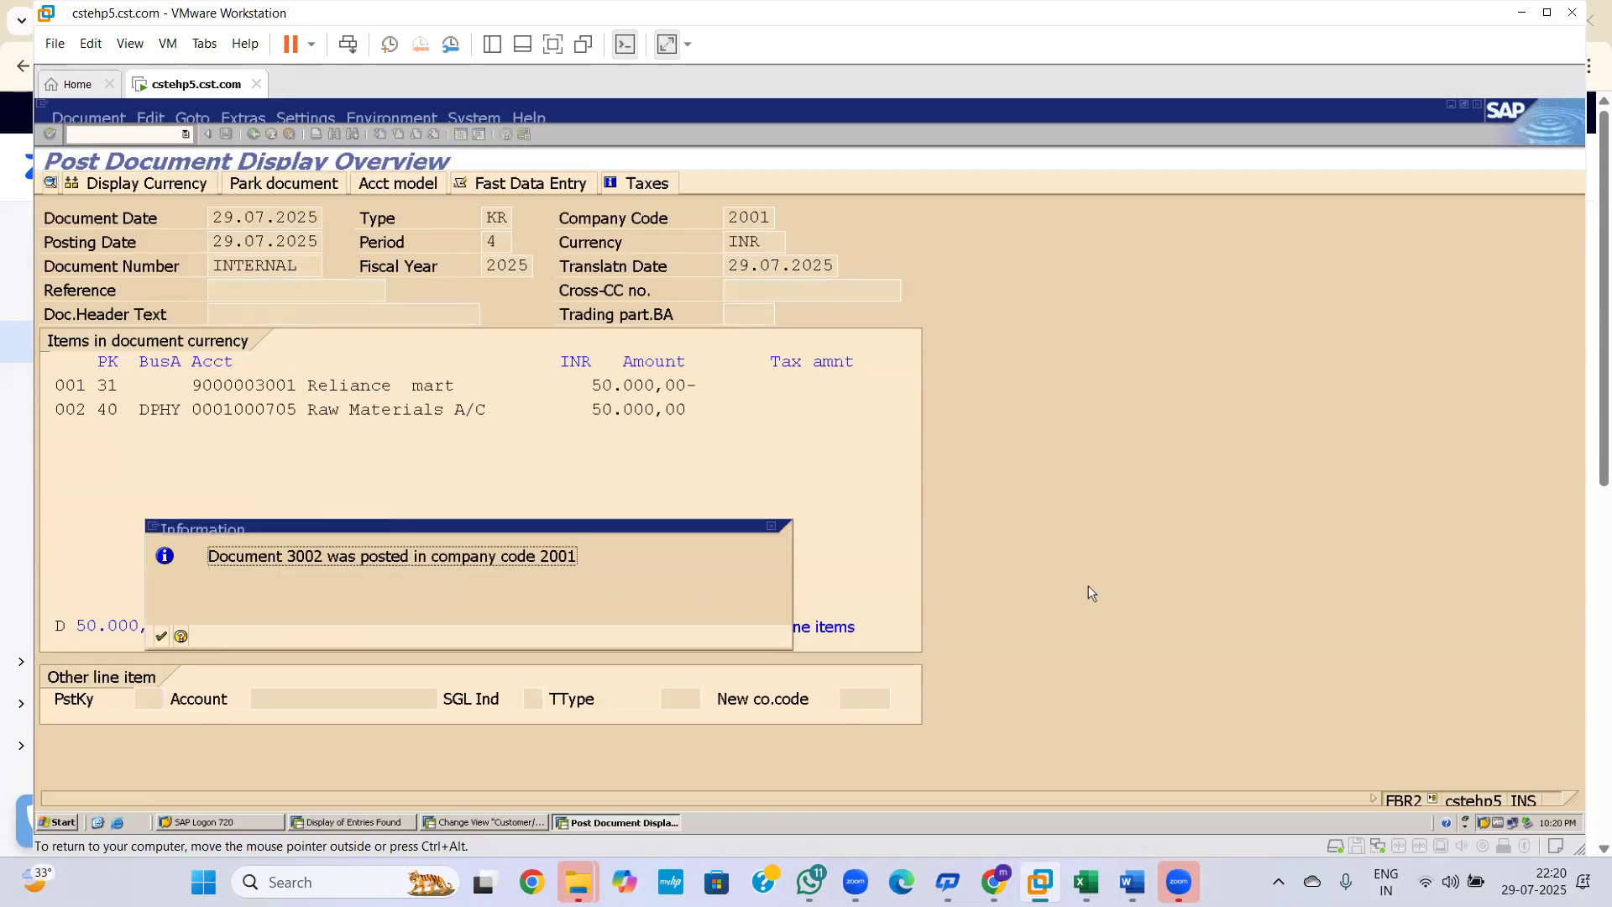
pyautogui.click(770, 525)
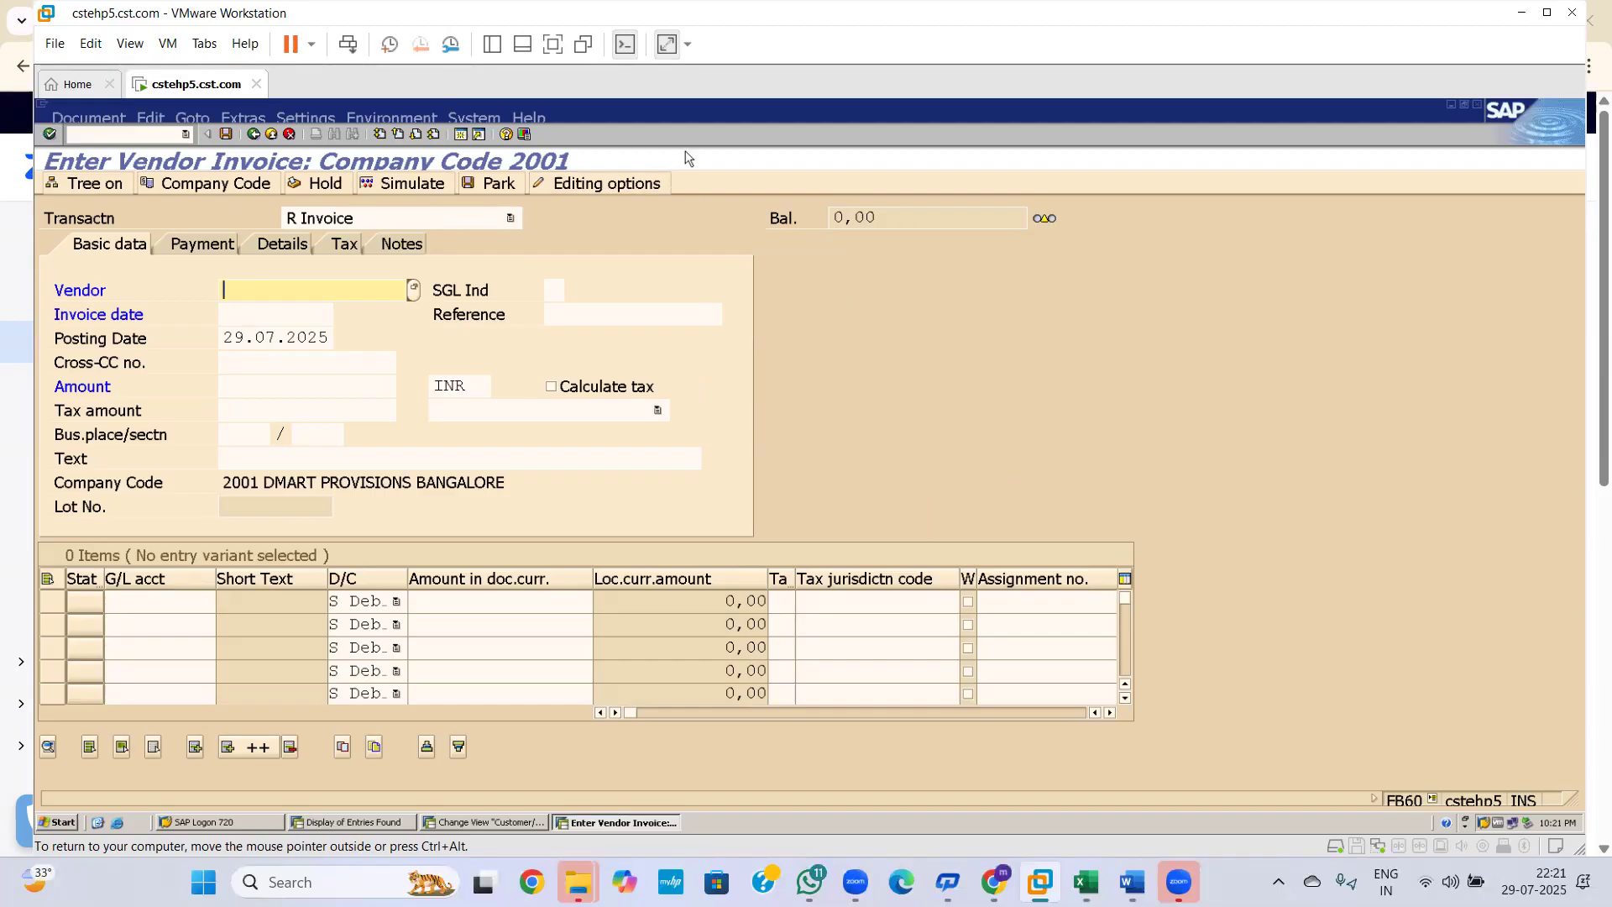
# Leave the vendor invoice entry for transaction FBL1N and set the line item selection to all items
pyautogui.click(155, 135)
pyautogui.write('/N')
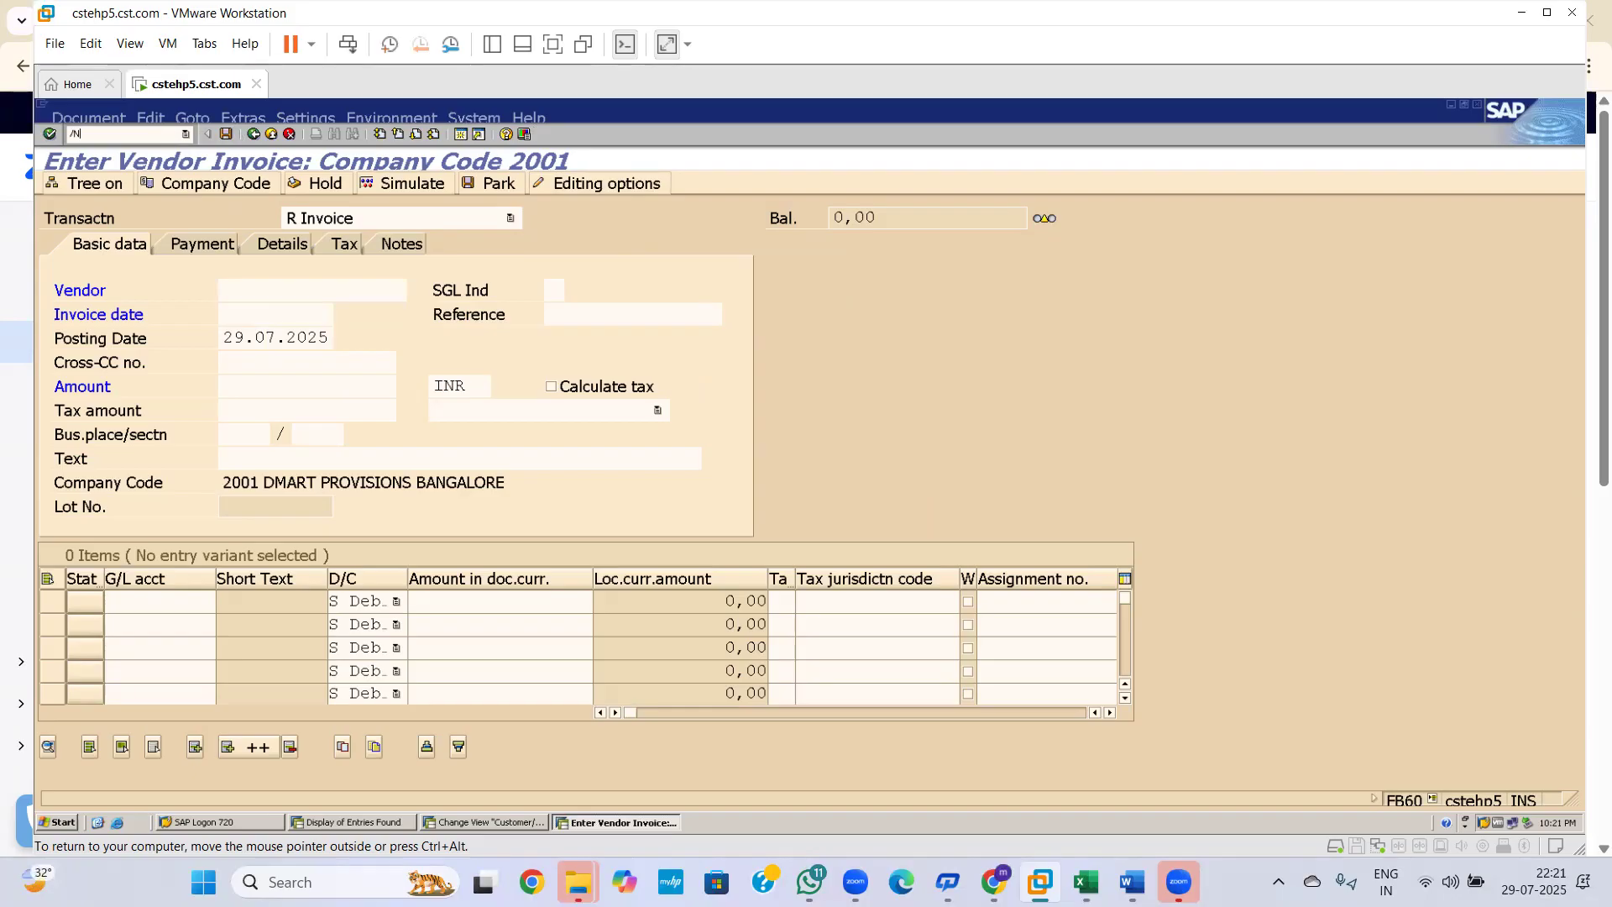
pyautogui.write('FBL1')
pyautogui.press('Return')
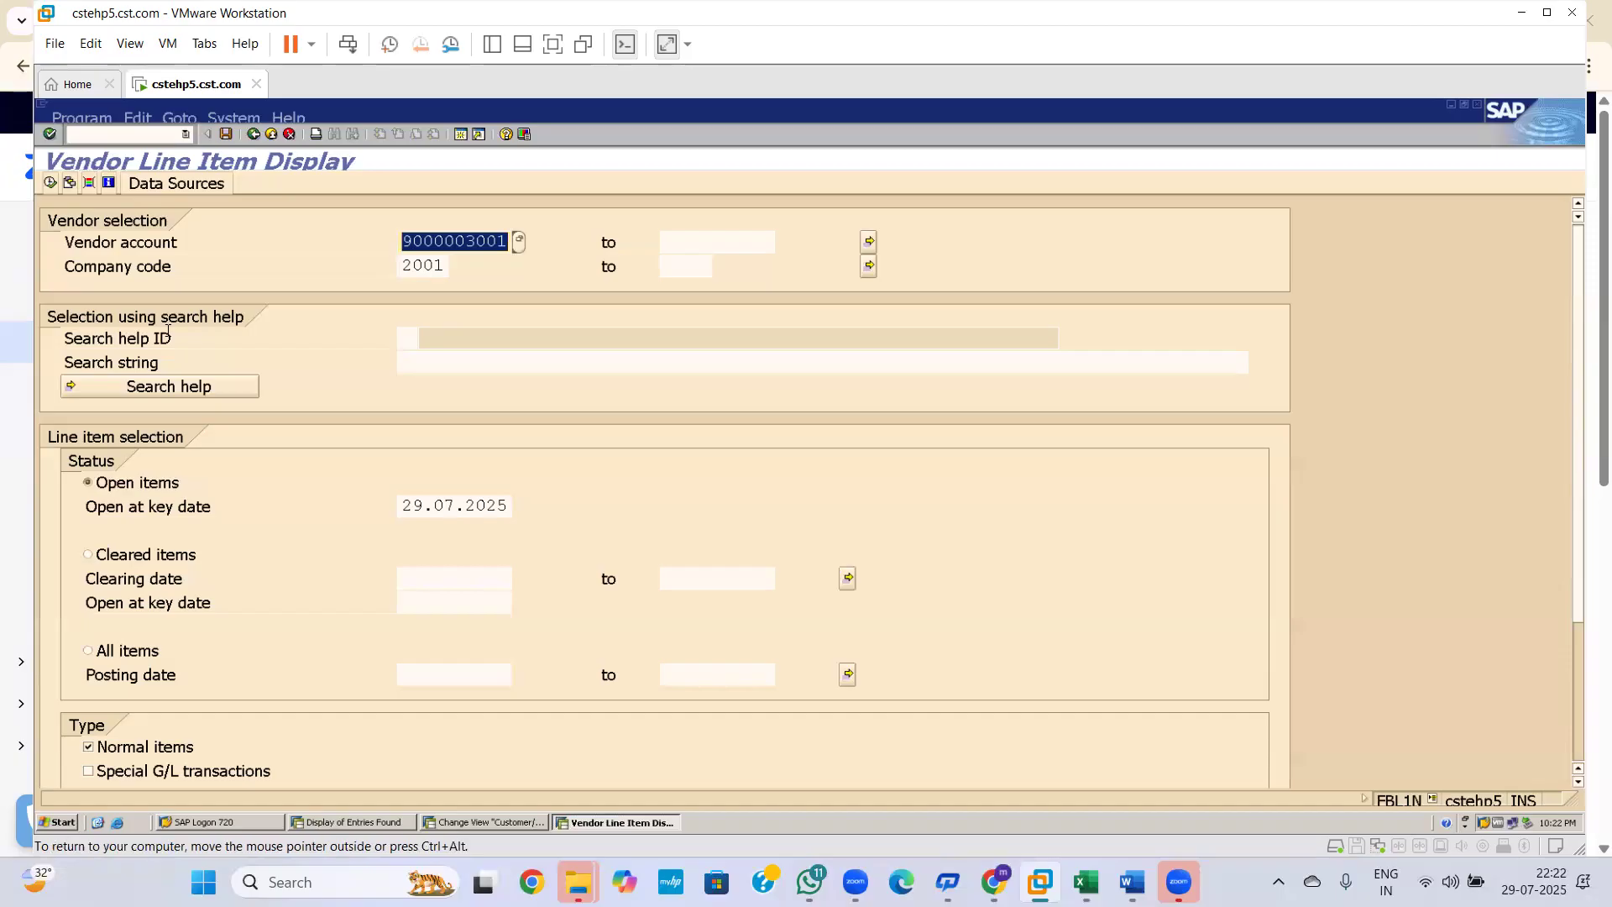
pyautogui.click(96, 654)
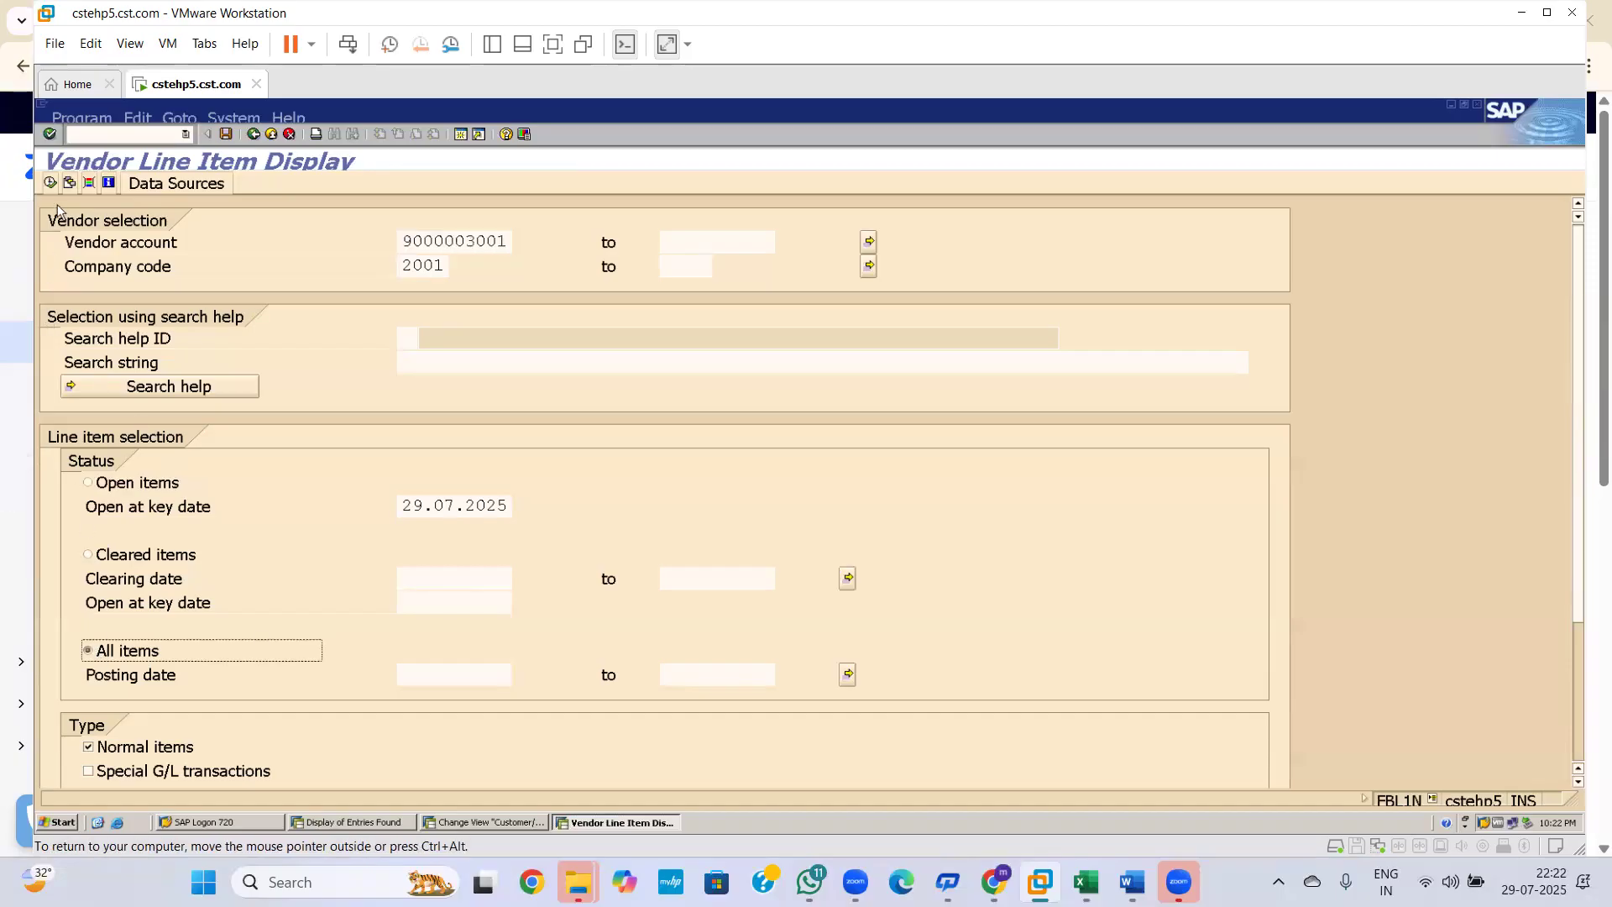
# Clear the vendor account filter, run the line item report for company code 2001, review the list and return to the selection
pyautogui.click(509, 250)
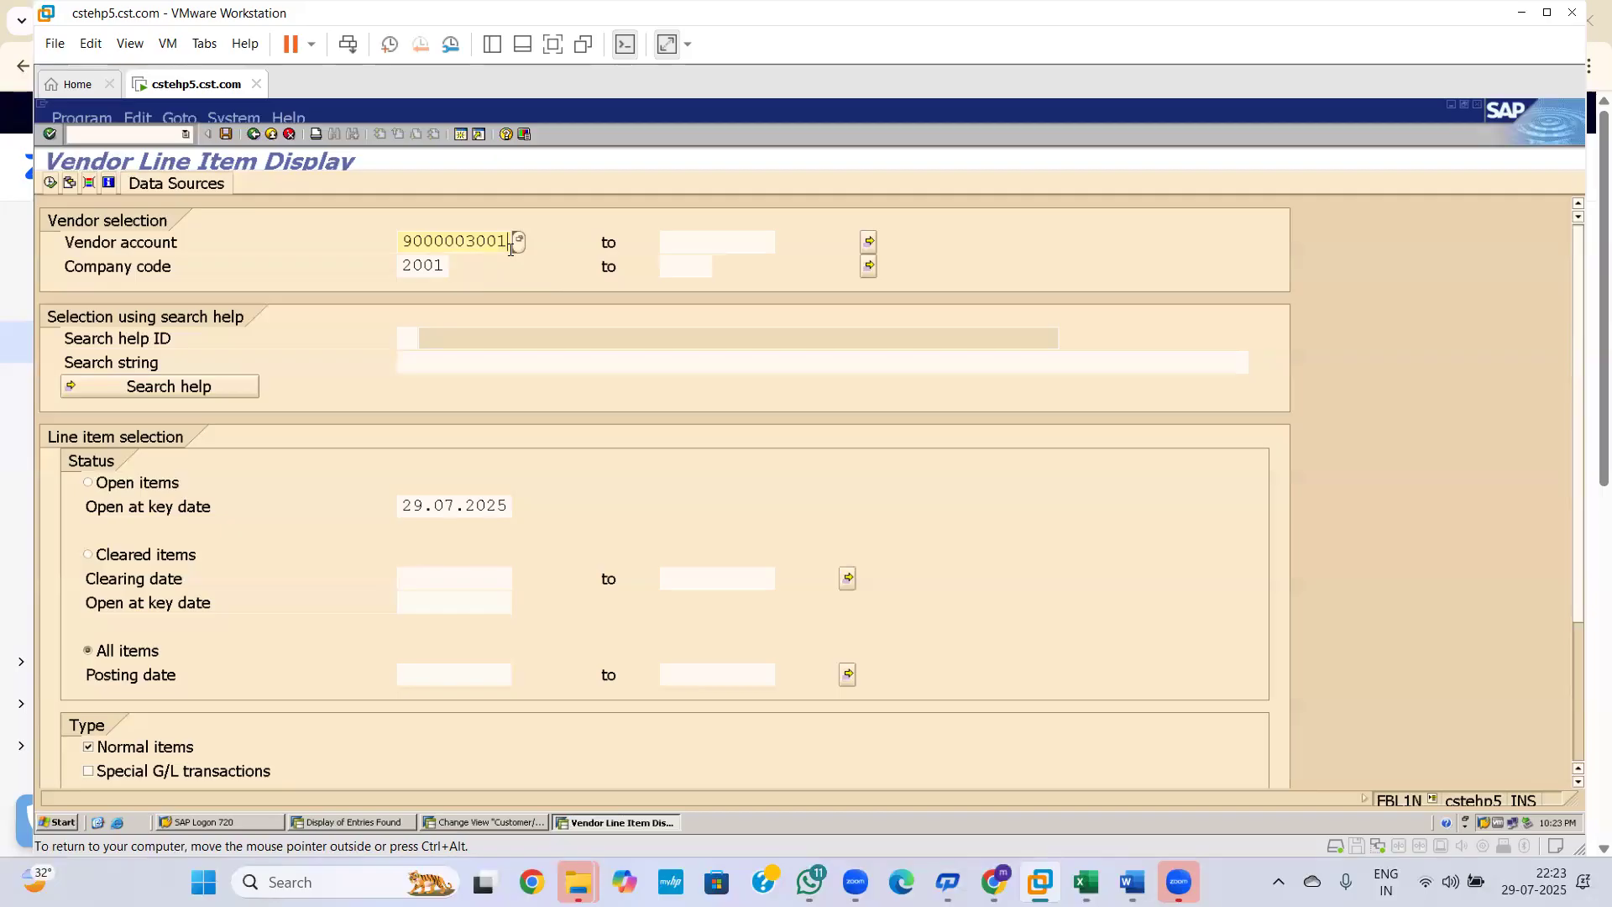
pyautogui.press('BackSpace')
pyautogui.press('BackSpace')
pyautogui.press('BackSpace')
pyautogui.press('BackSpace')
pyautogui.press('BackSpace')
pyautogui.press('BackSpace')
pyautogui.press('BackSpace')
pyautogui.press('BackSpace')
pyautogui.press('BackSpace')
pyautogui.press('BackSpace')
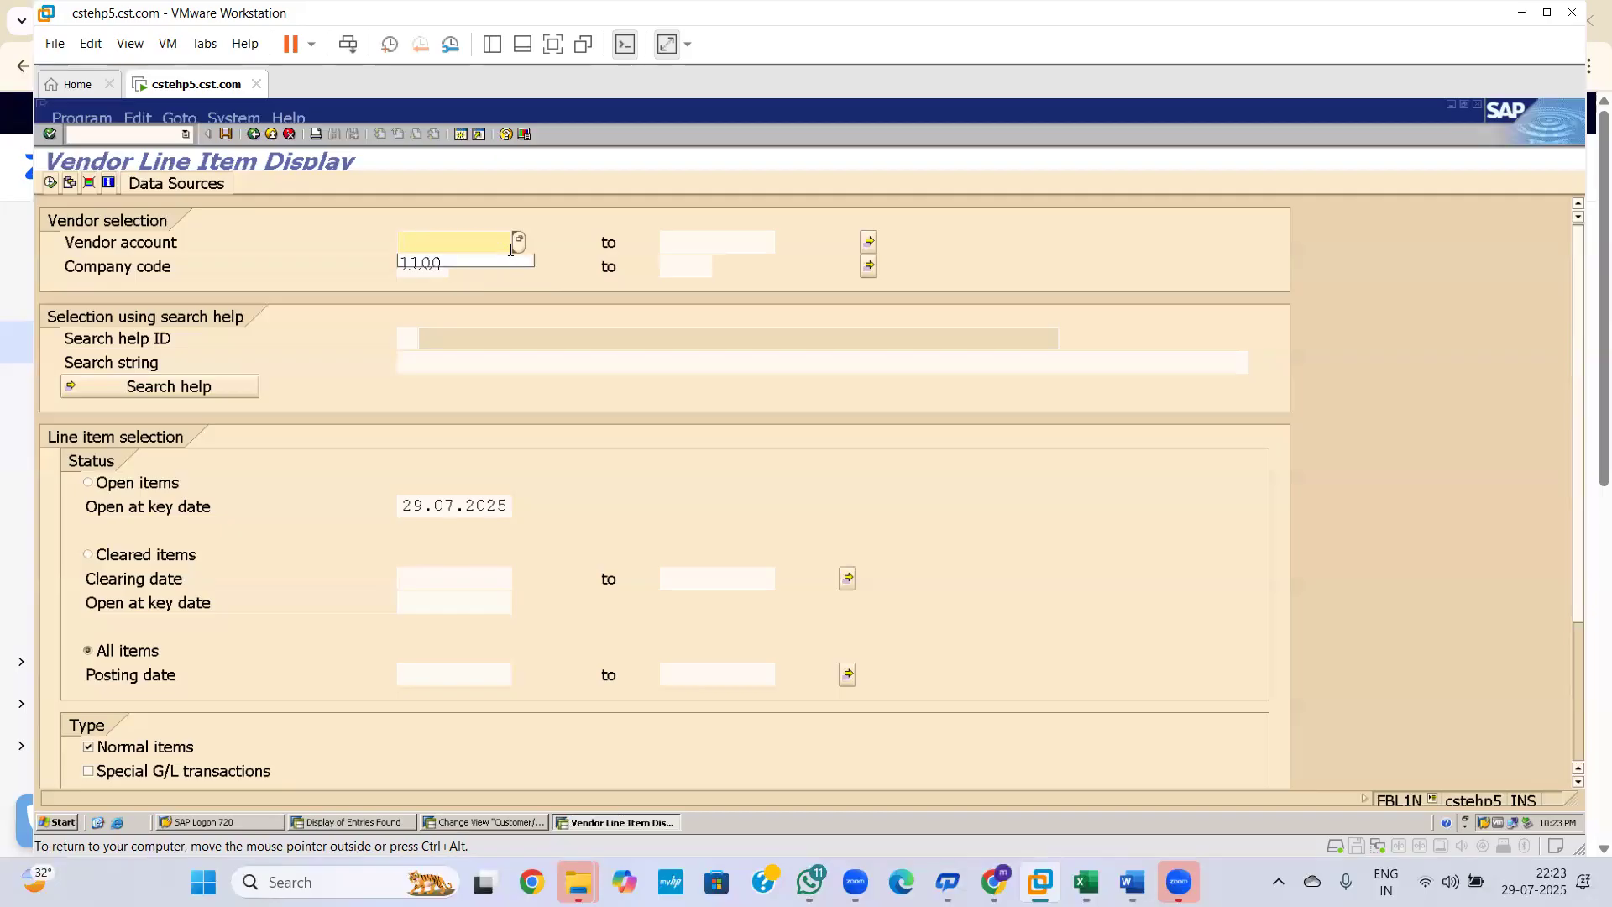
pyautogui.press('Escape')
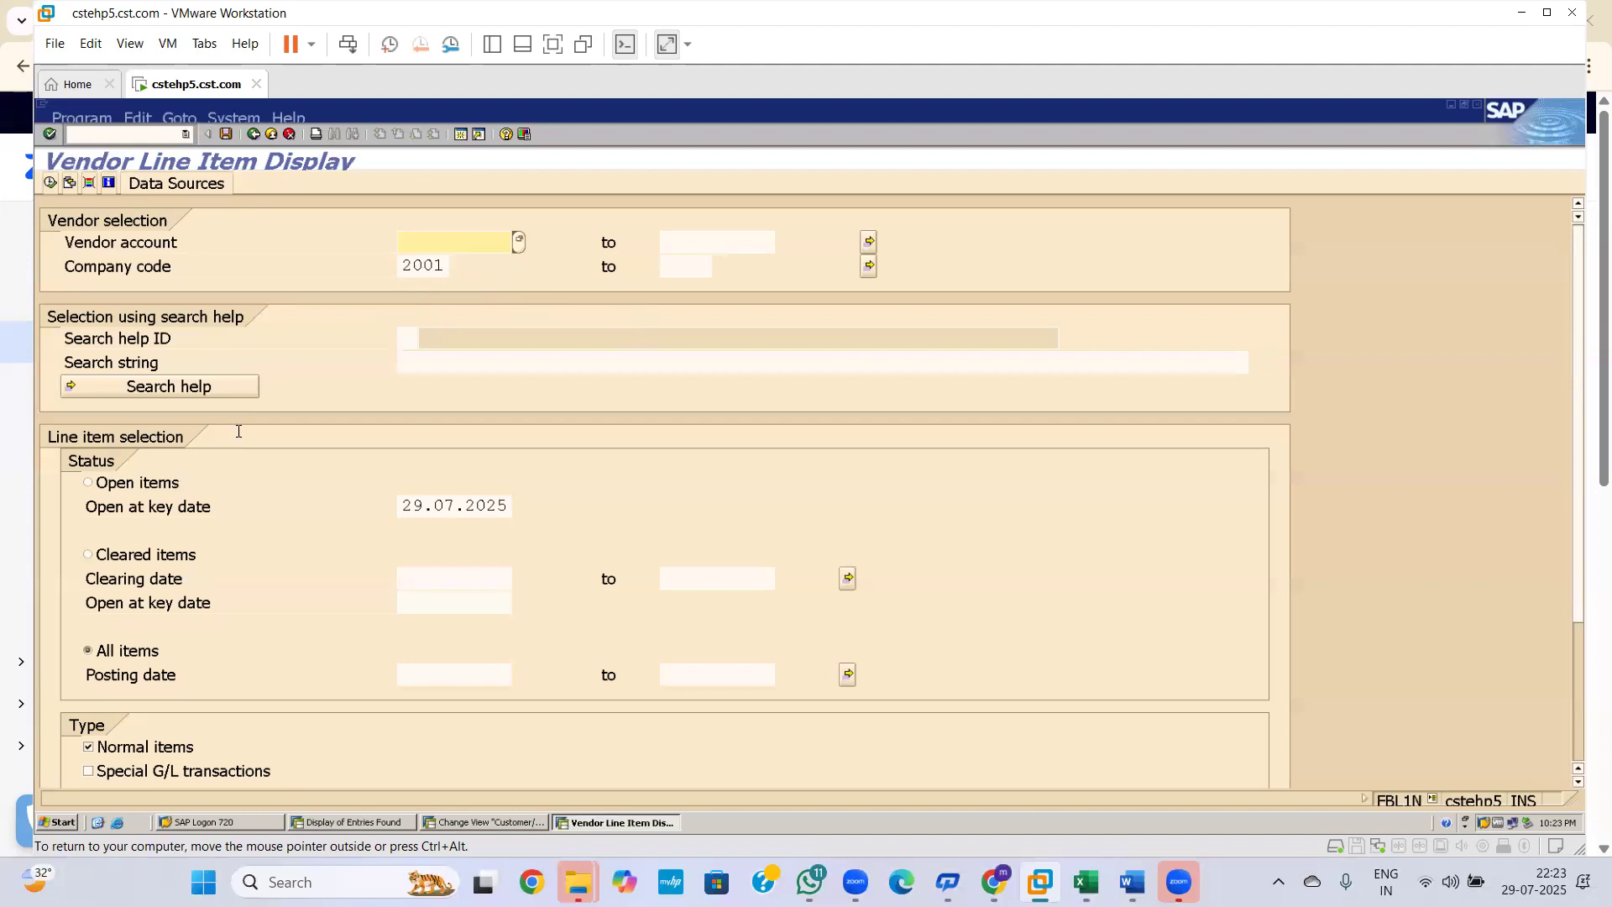
pyautogui.click(48, 184)
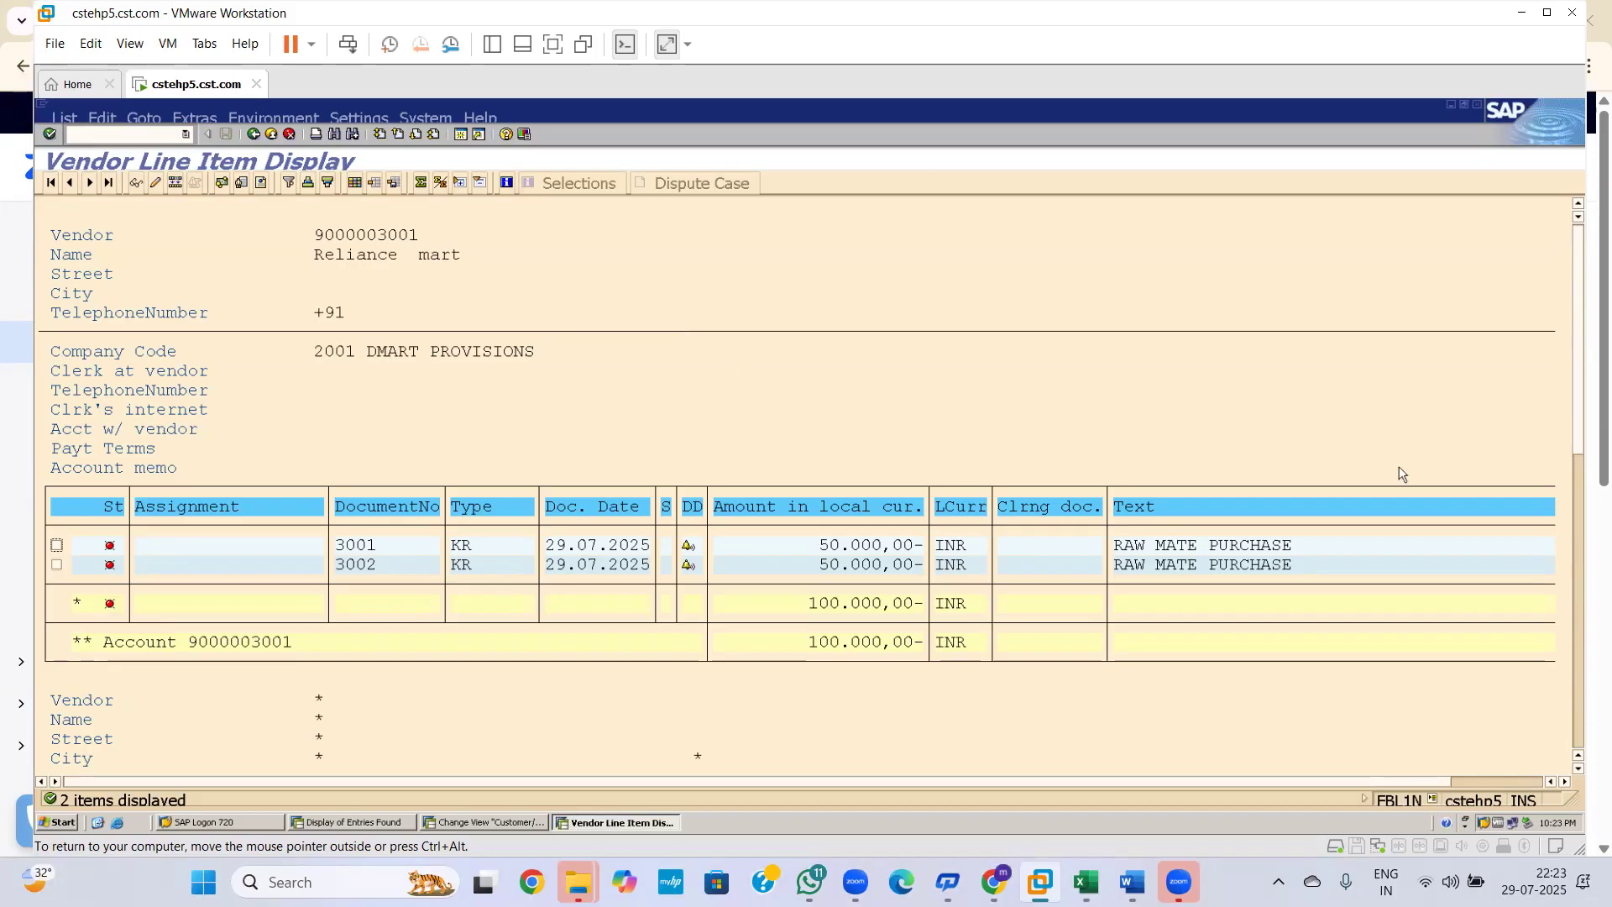
pyautogui.moveTo(1582, 440); pyautogui.dragTo(1575, 541)
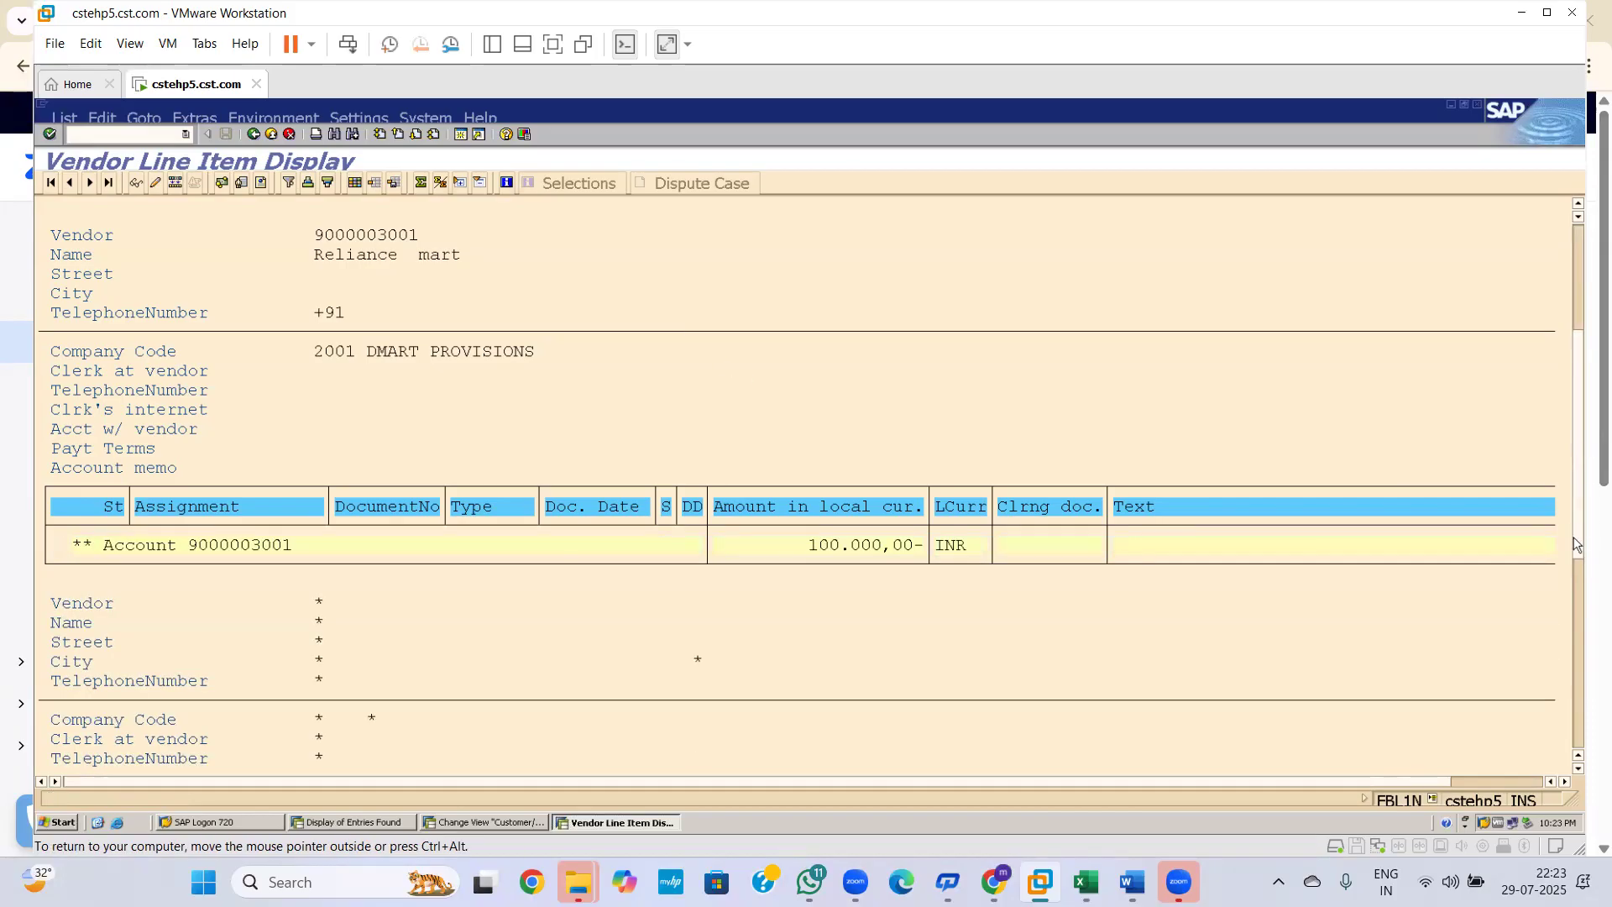
pyautogui.click(1578, 365)
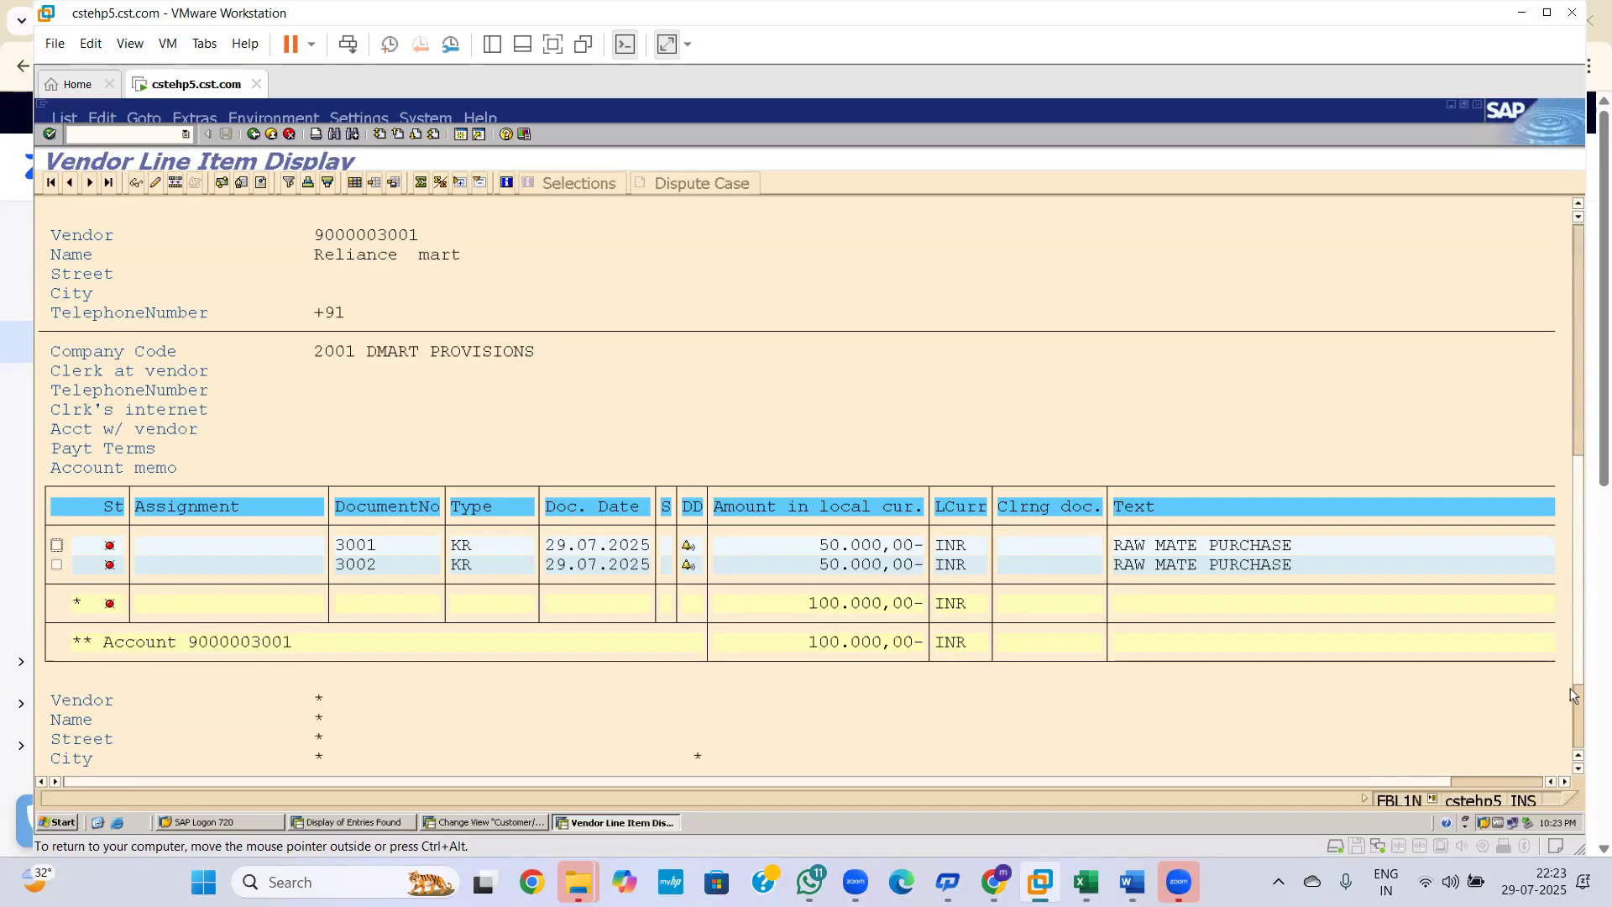
pyautogui.click(252, 134)
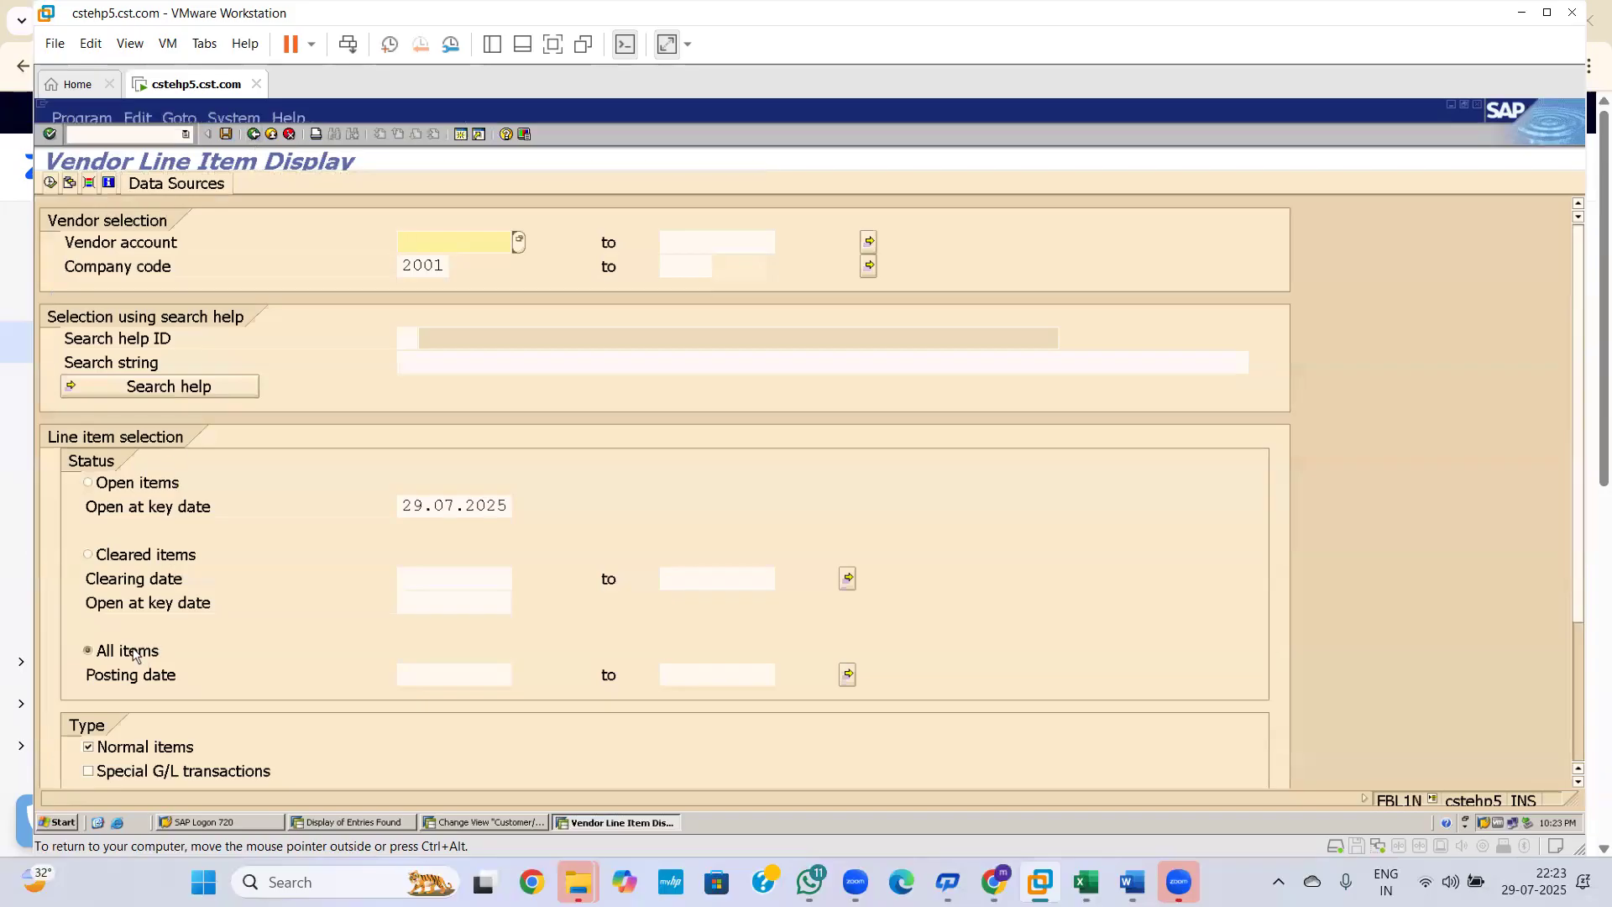
# Run the vendor line item report for cleared items, rerun it for open items, and return to the selection
pyautogui.click(105, 558)
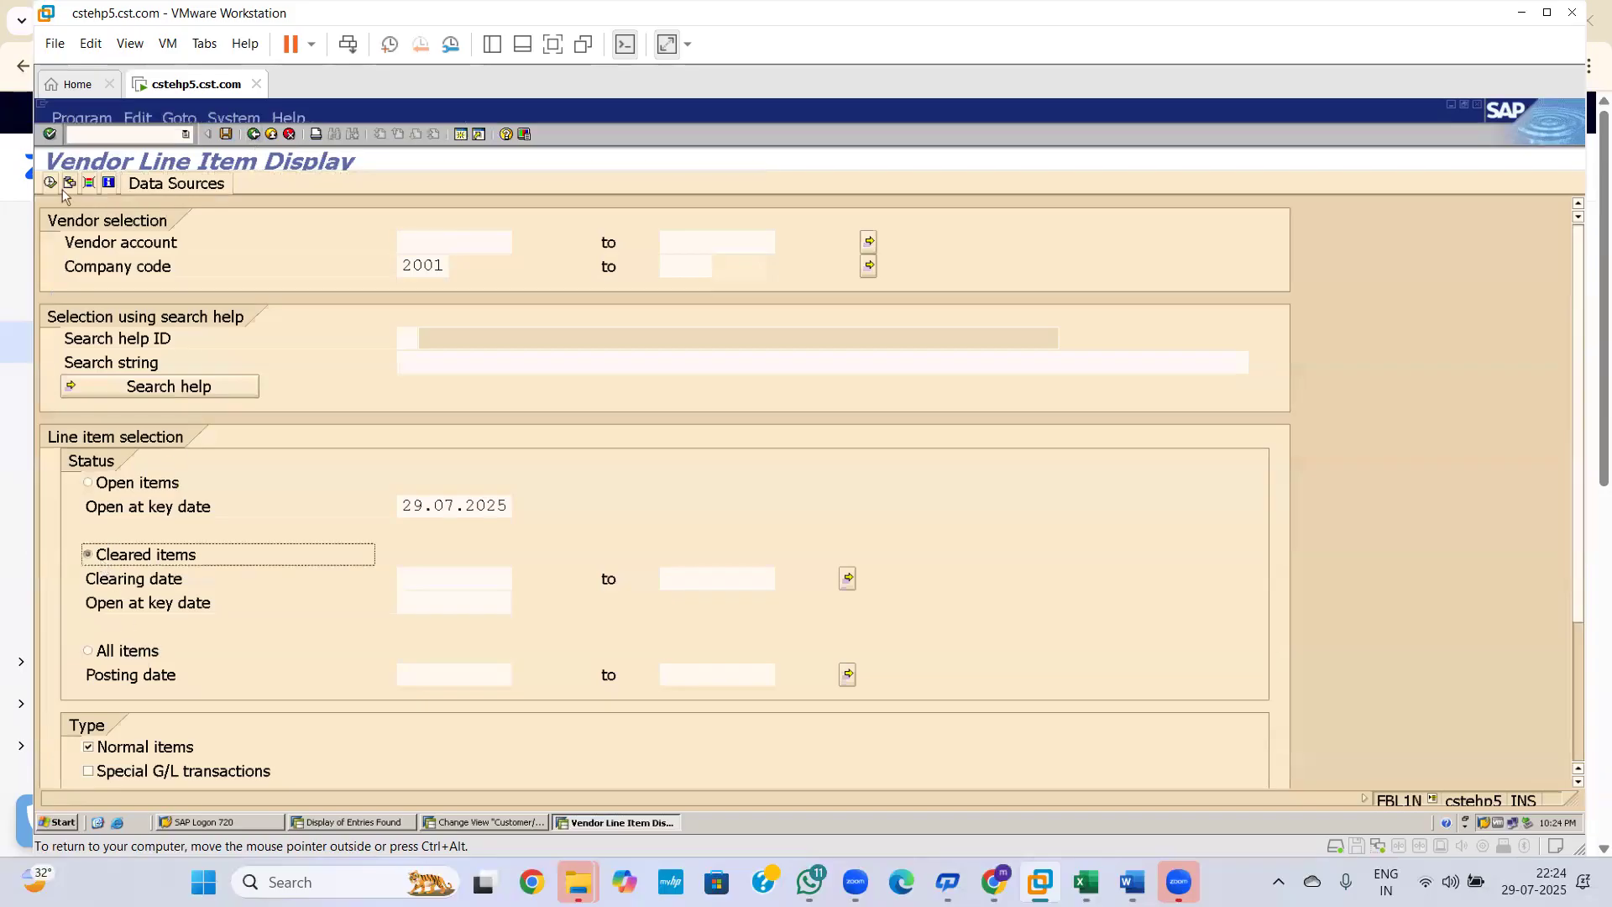
pyautogui.click(51, 183)
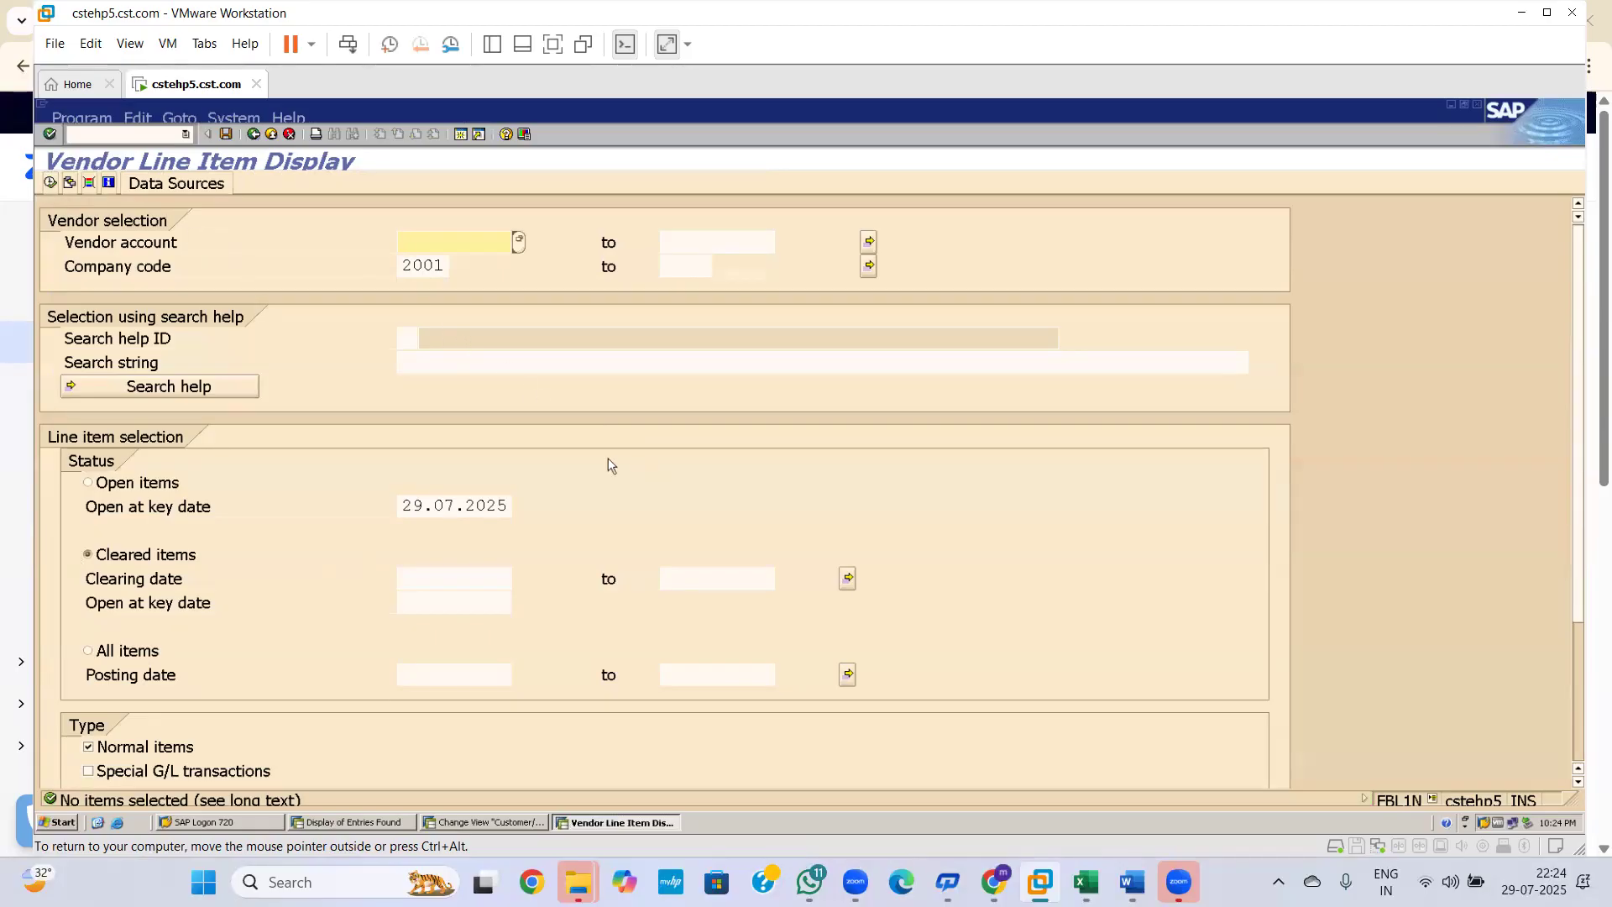
pyautogui.click(89, 484)
pyautogui.press('F8')
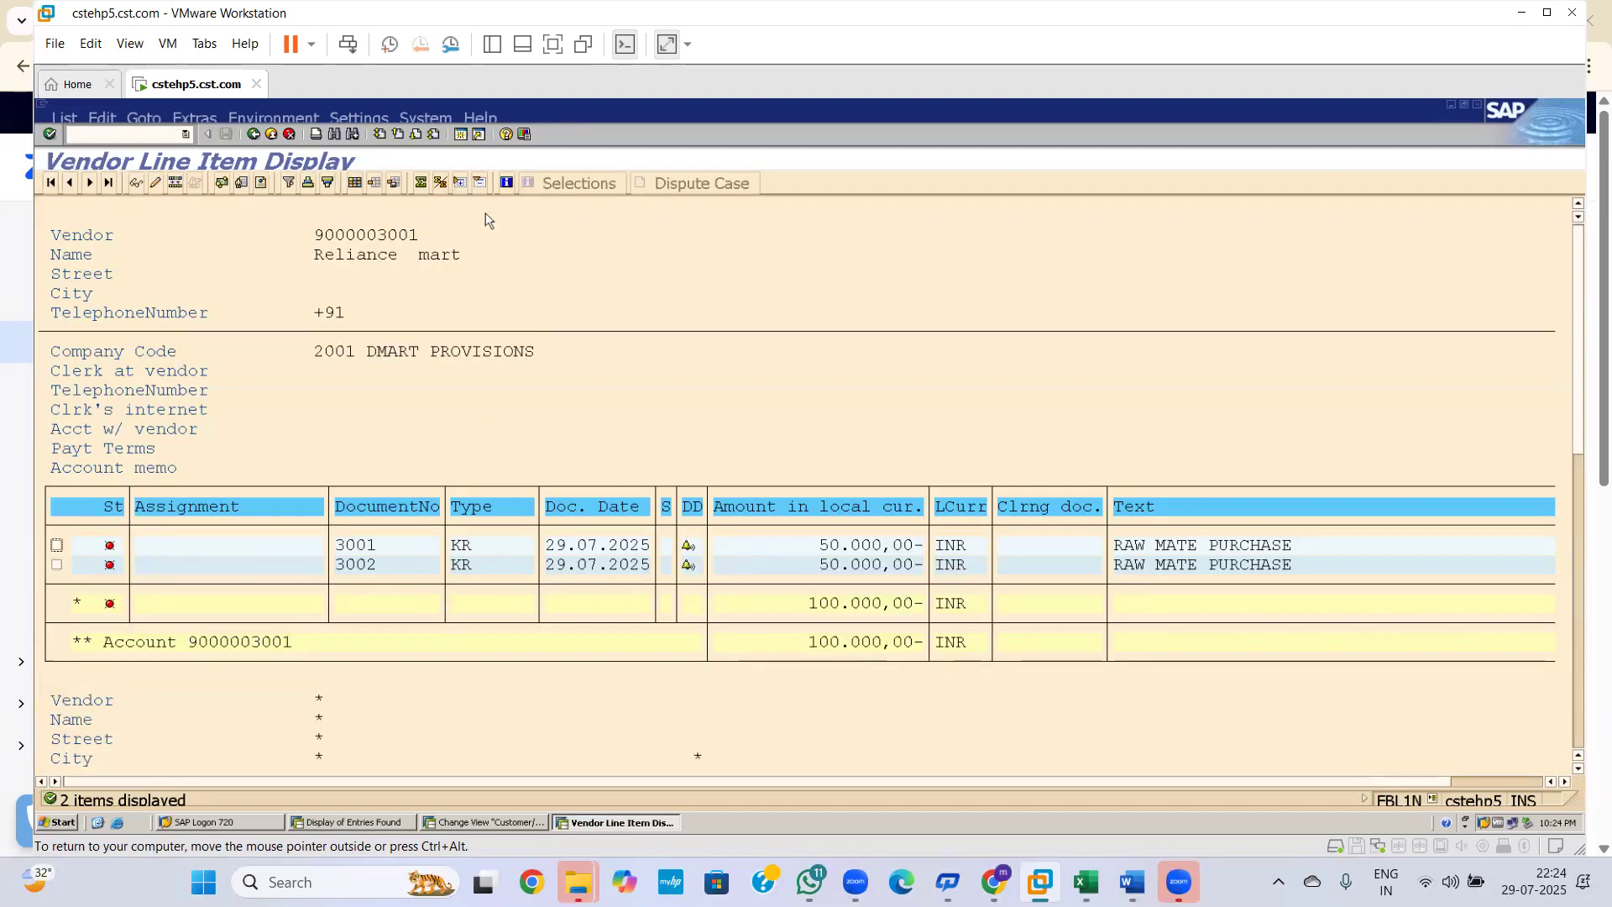
pyautogui.click(252, 134)
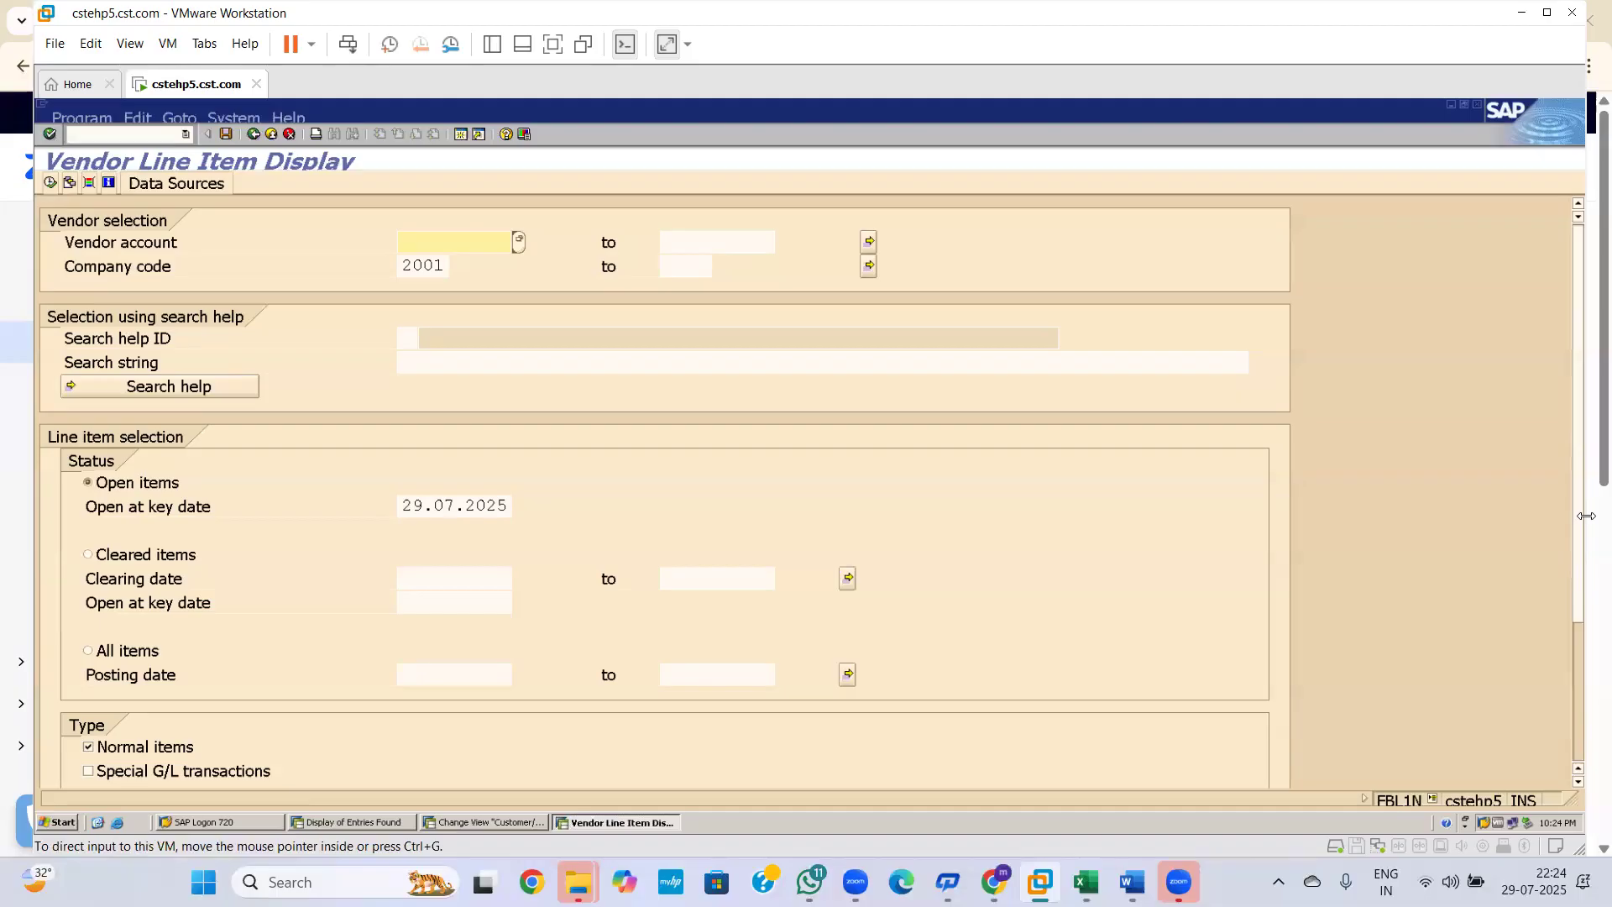
# Maximize the virtual machine window and examine the vendor, status and item type options of the line item selection
pyautogui.moveTo(1586, 516); pyautogui.dragTo(1435, 515)
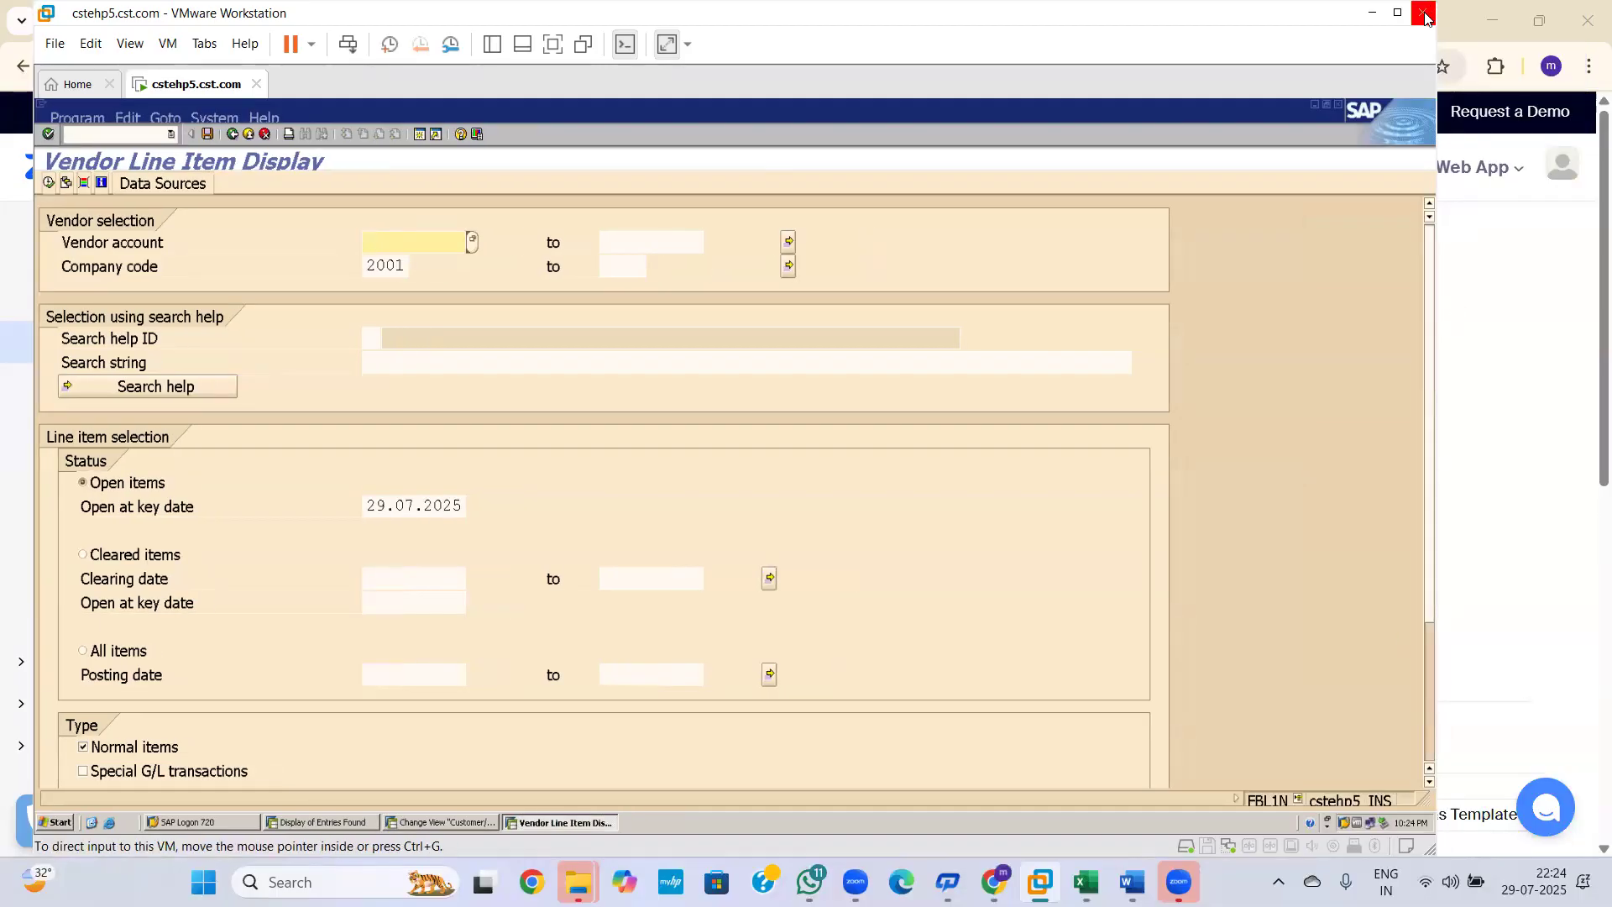
pyautogui.click(1398, 12)
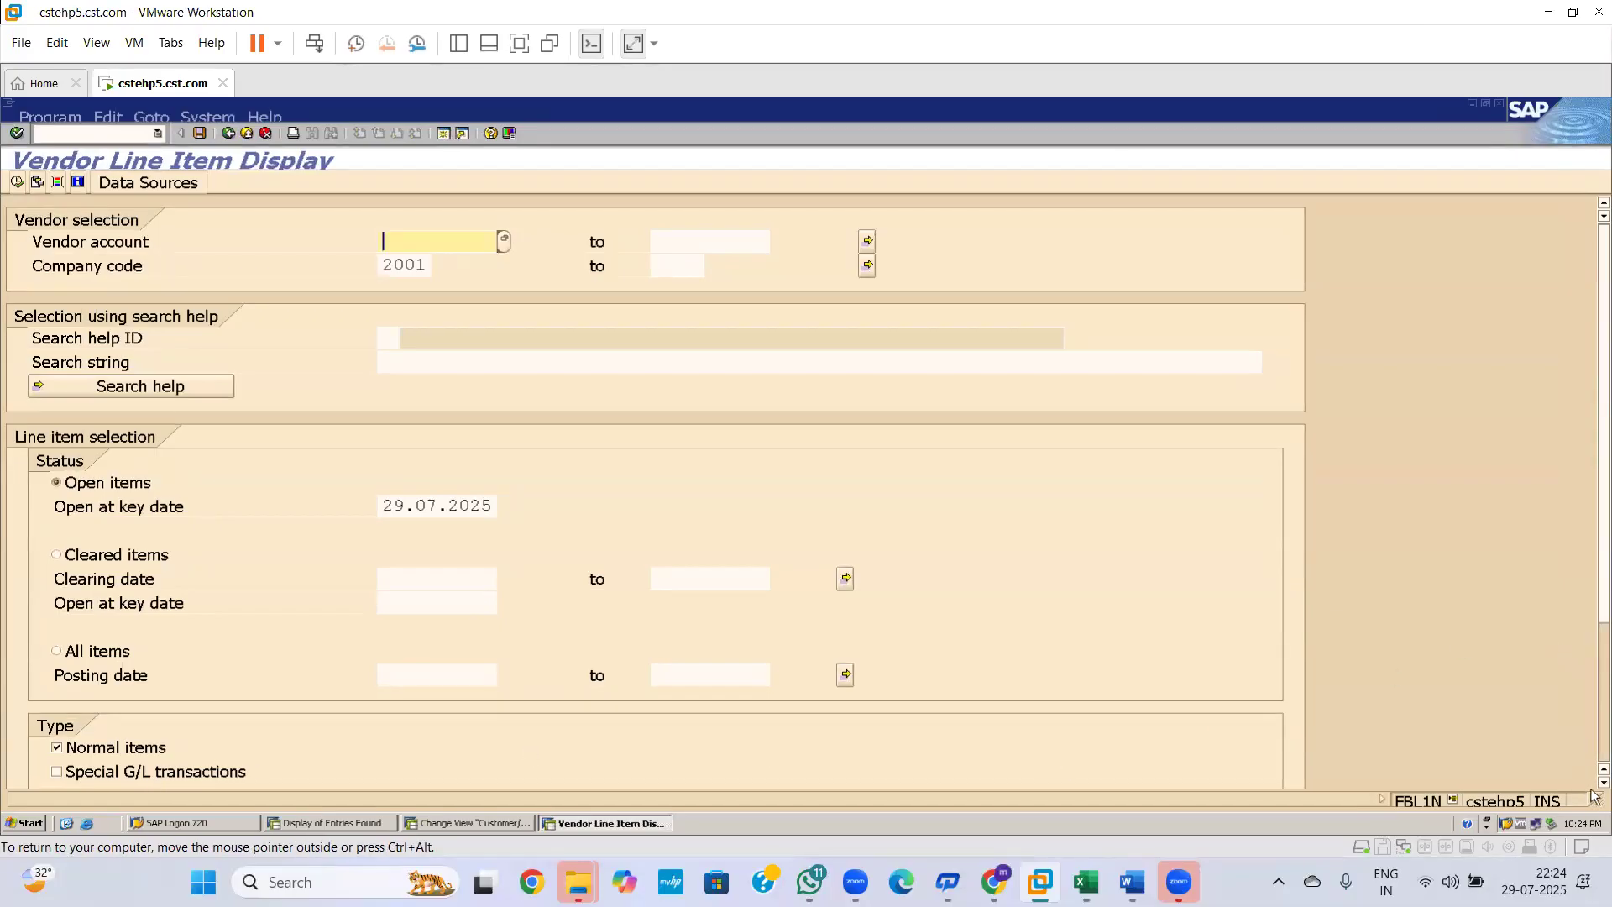
pyautogui.scroll(-2, 1593, 793)
pyautogui.scroll(-2, 1592, 794)
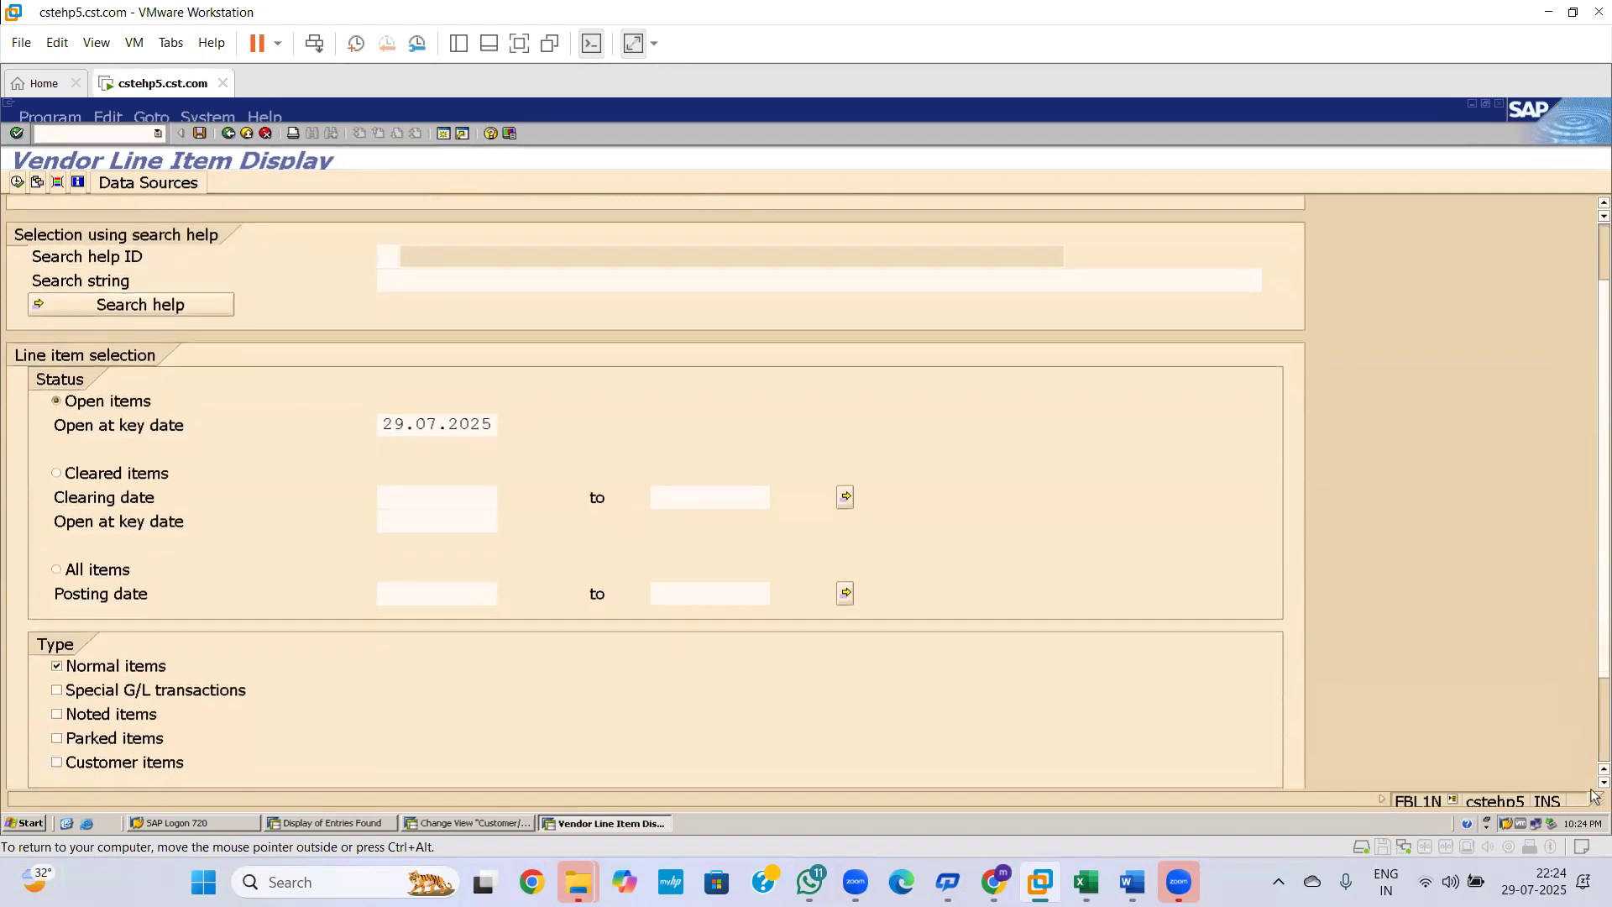
pyautogui.scroll(-1, 1593, 794)
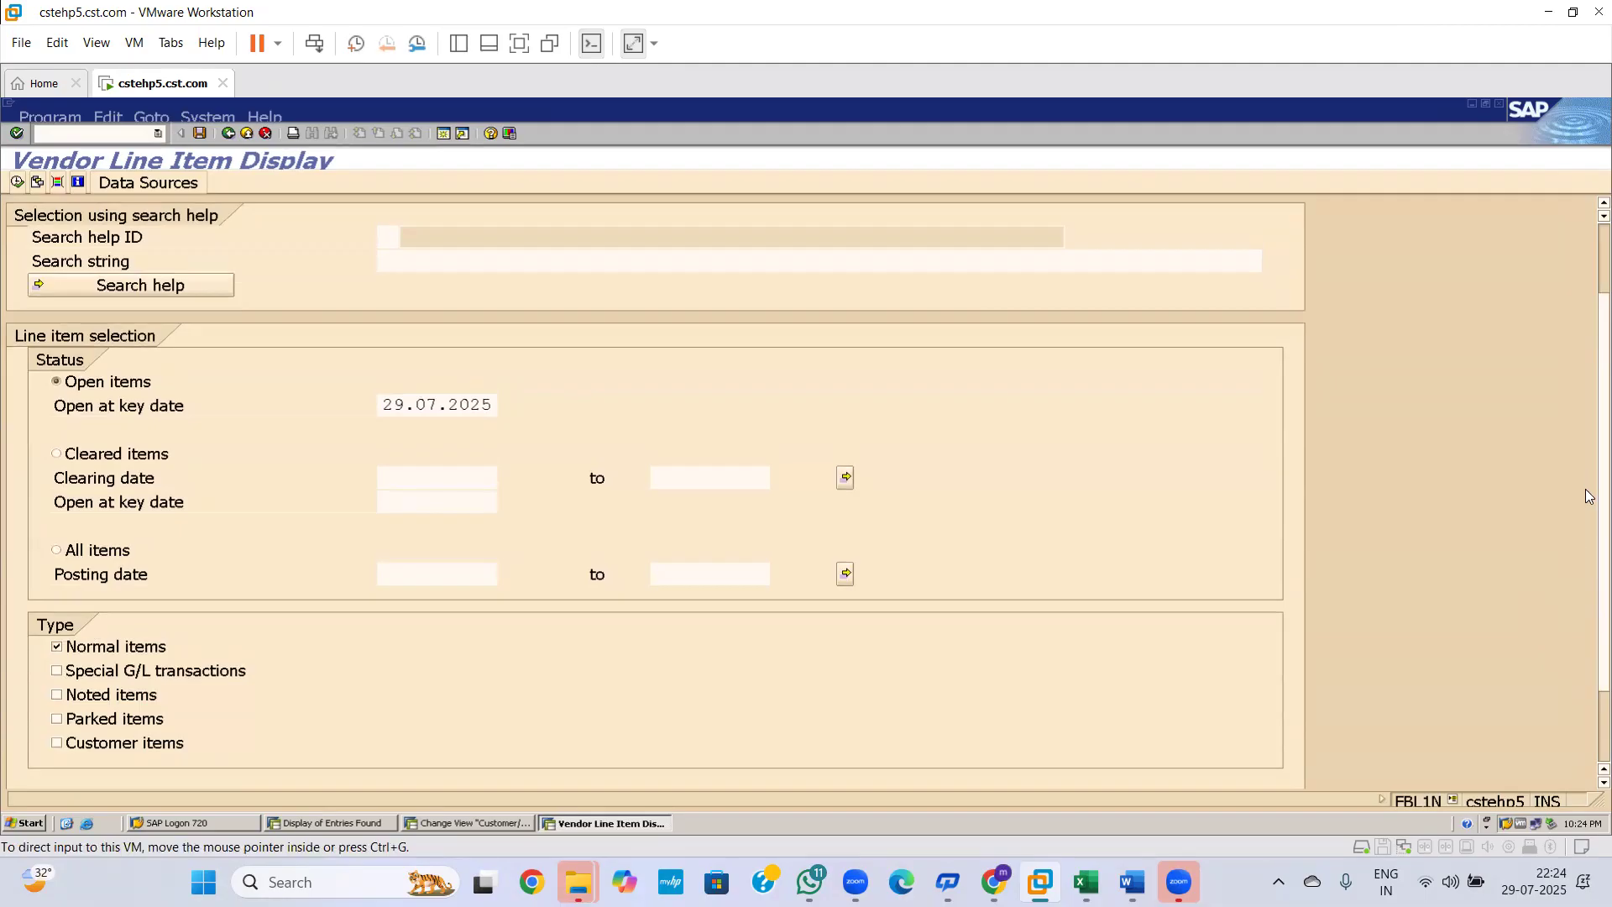
pyautogui.scroll(3, 1593, 590)
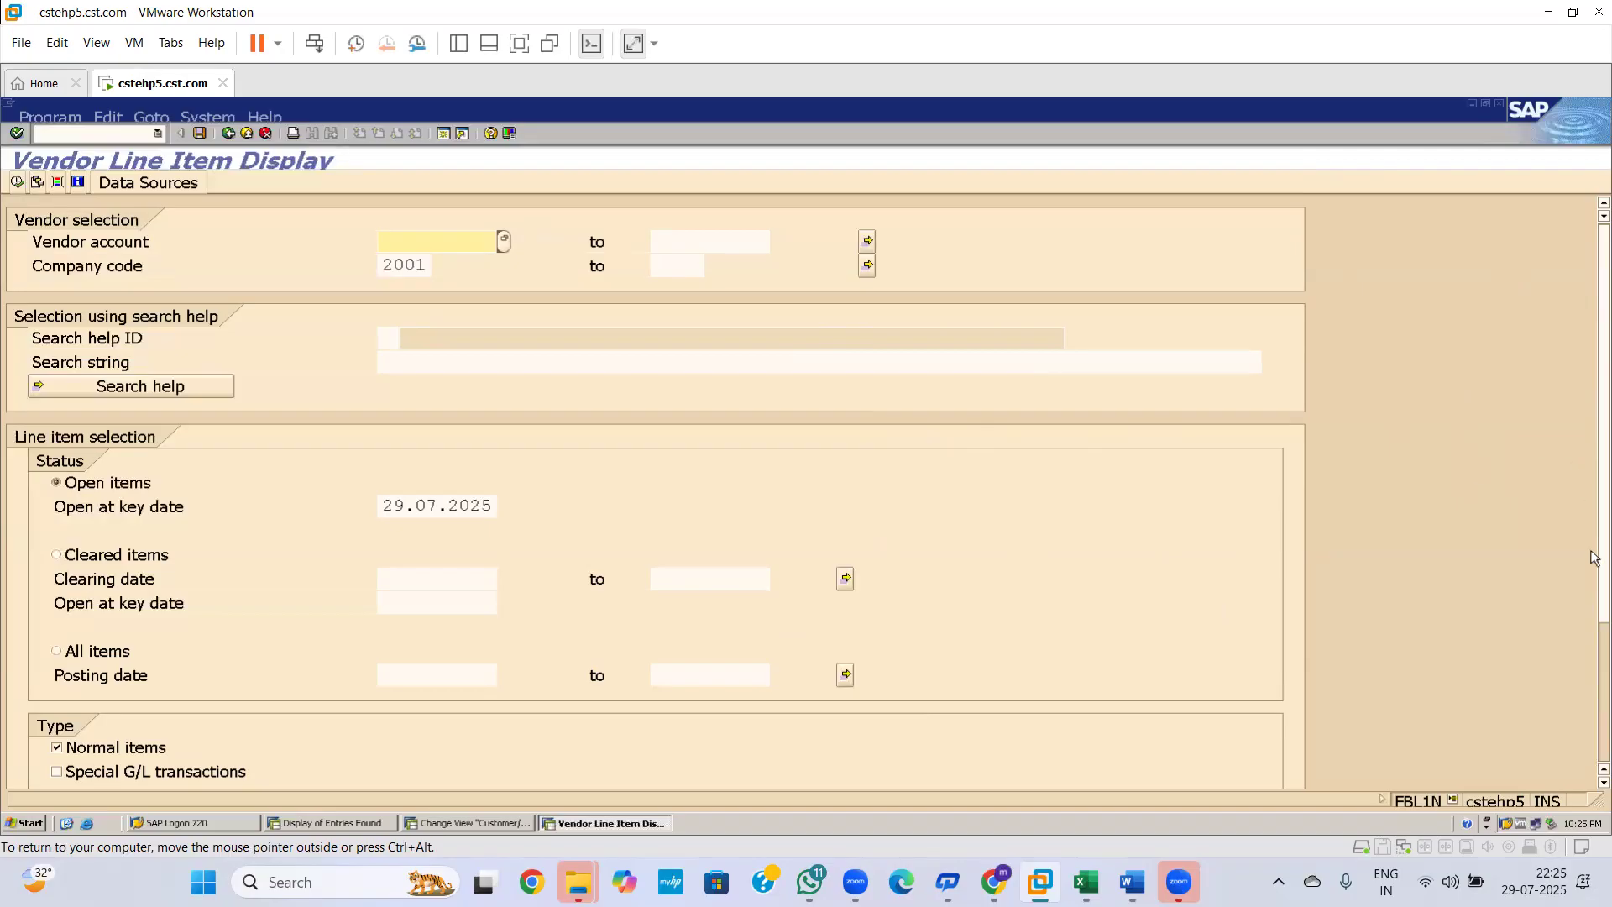
pyautogui.scroll(-2, 1592, 558)
pyautogui.scroll(2, 1593, 557)
pyautogui.scroll(-3, 1592, 565)
pyautogui.scroll(3, 1593, 565)
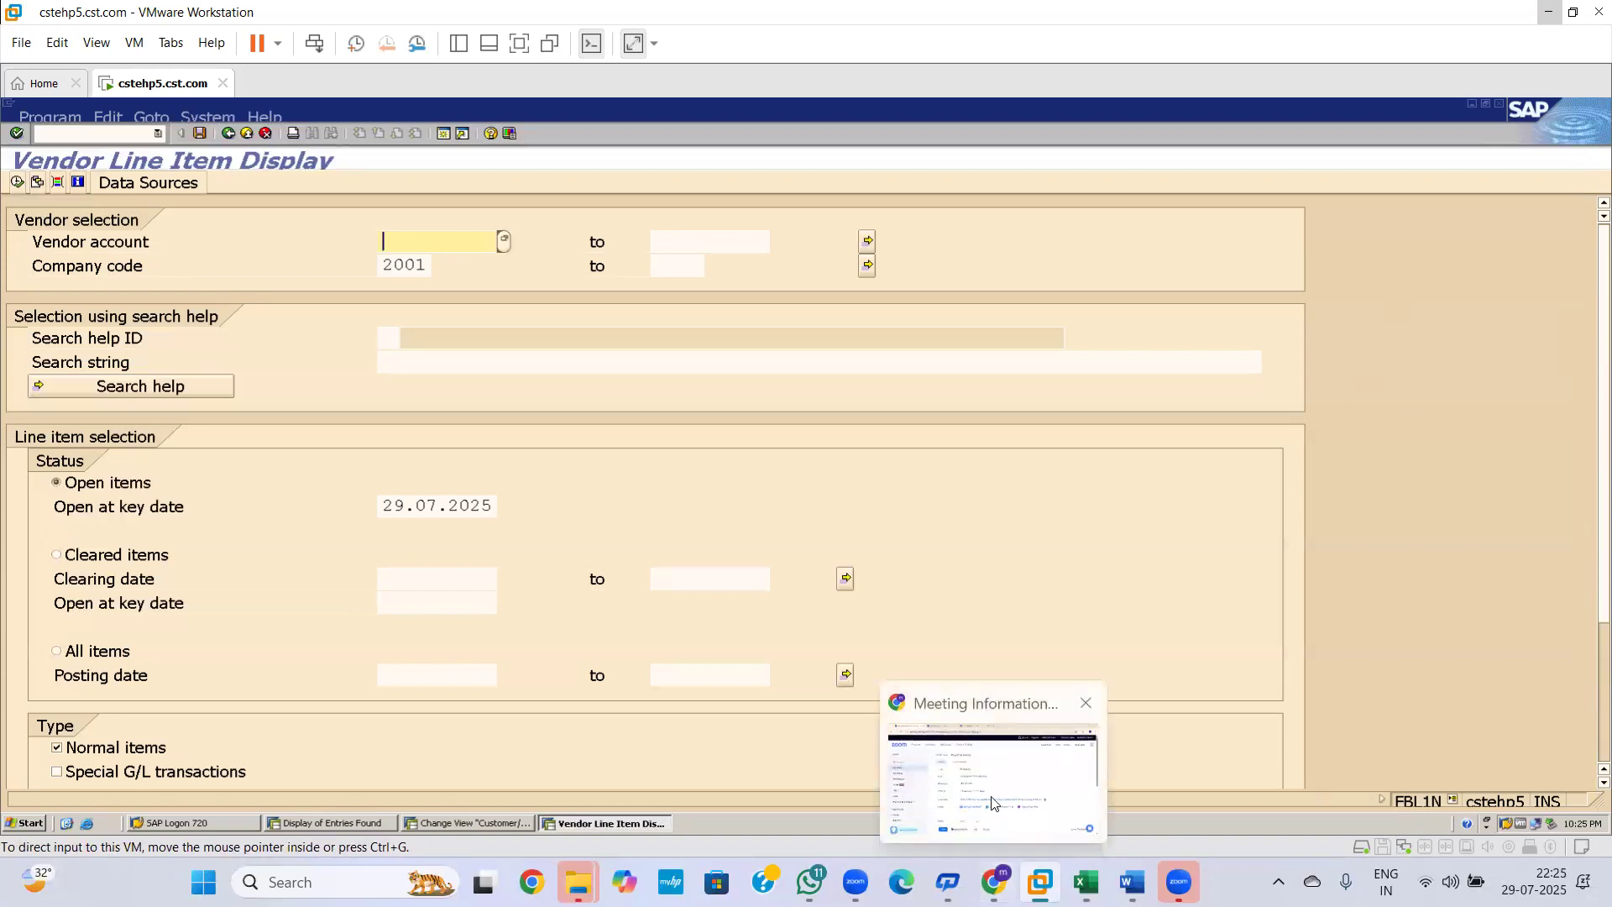
pyautogui.moveTo(855, 882)
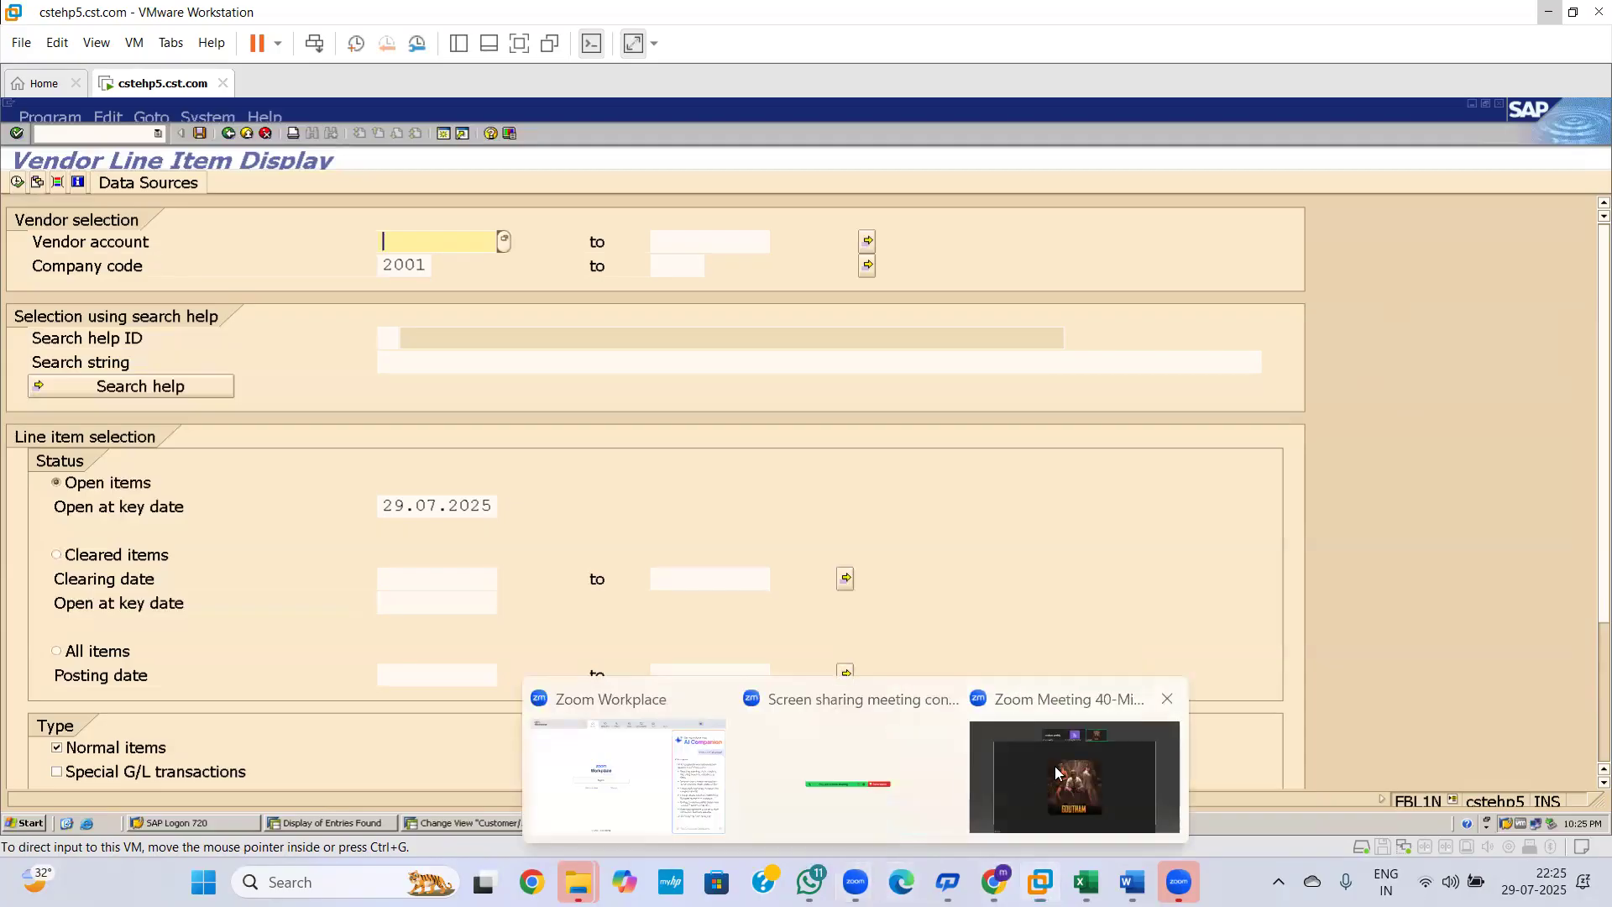
pyautogui.click(1056, 772)
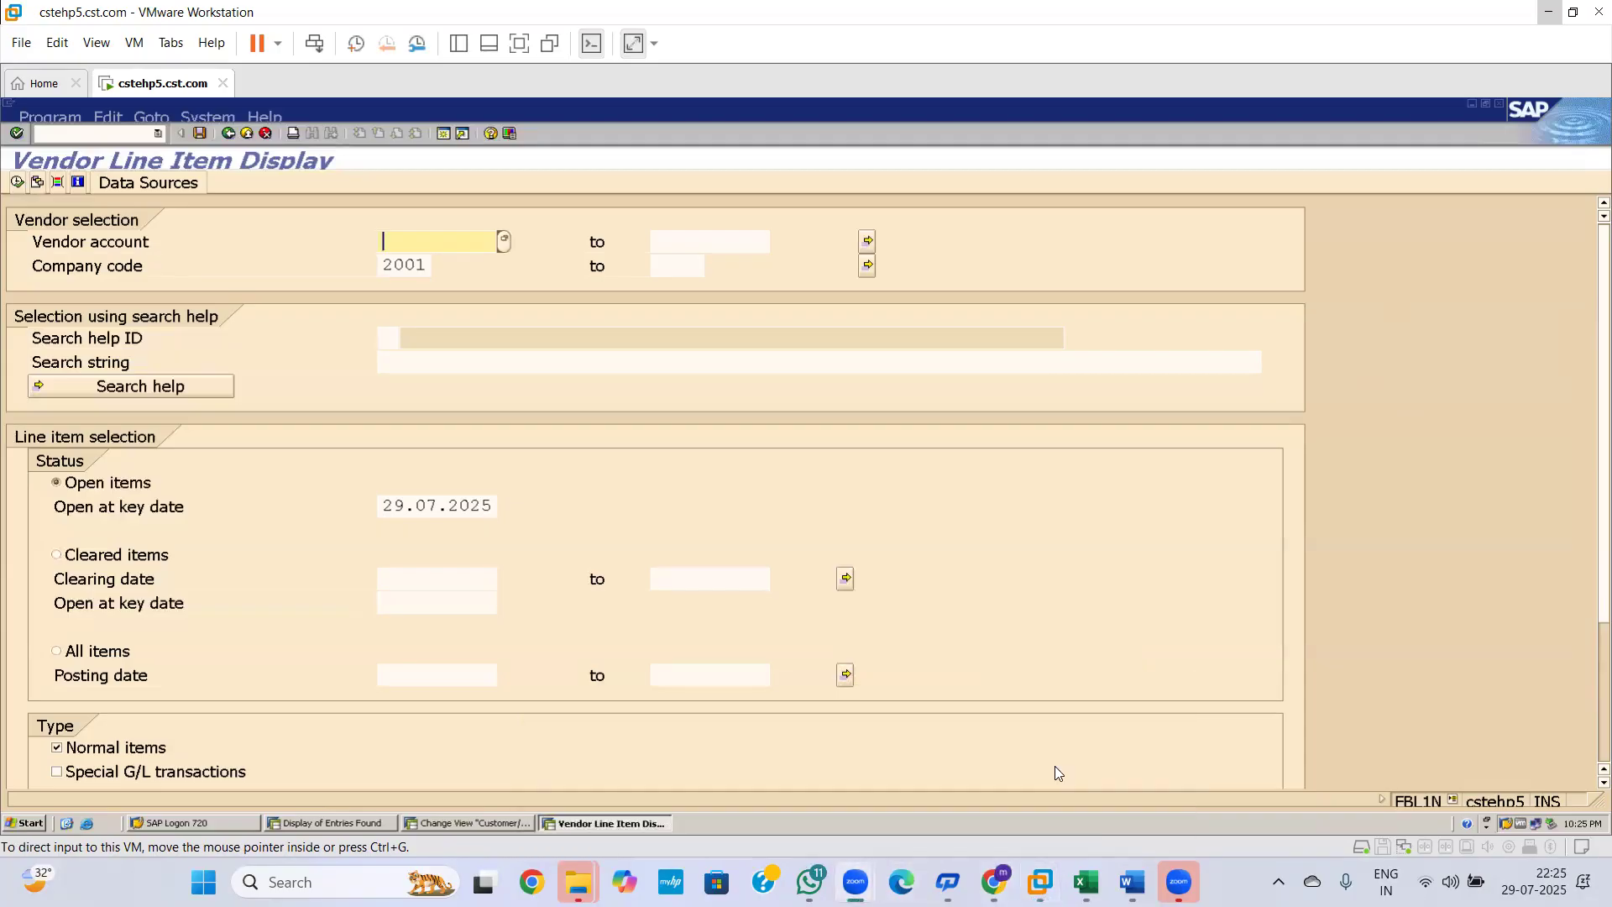